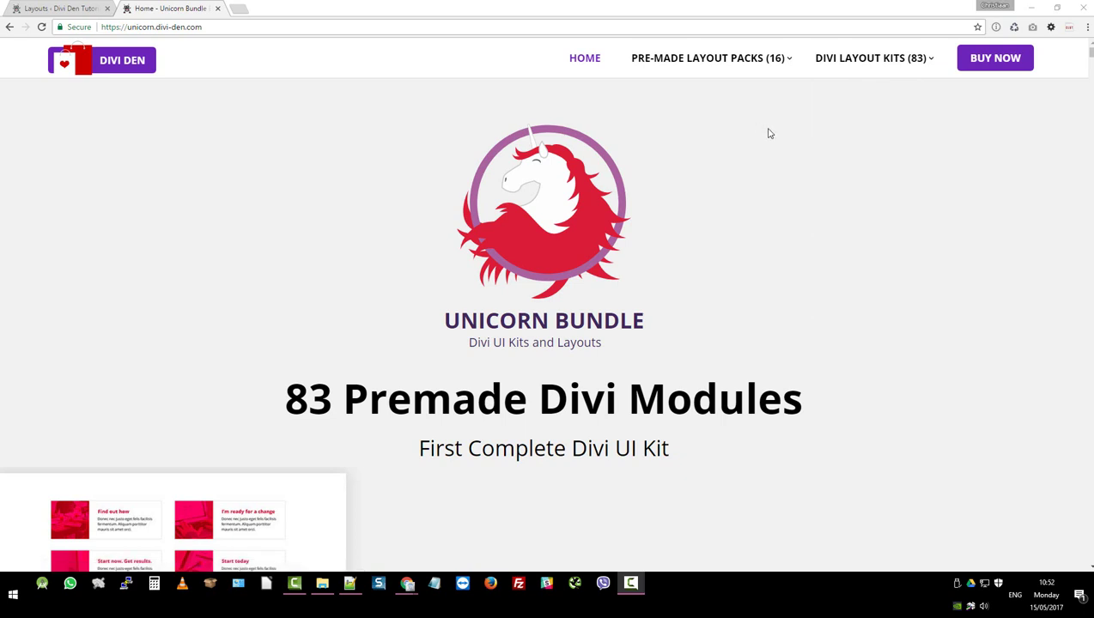
- Open the Content Modules (14) layout kit demo, scroll through it, and shrink Chrome to mobile width
mouse_move(857, 54)
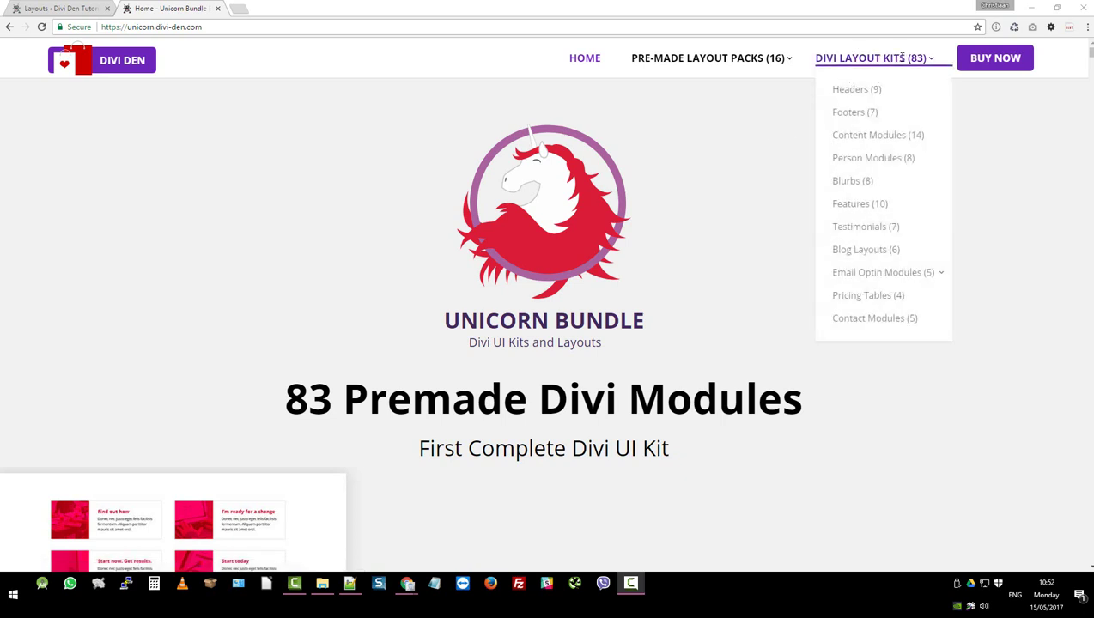
left_click(899, 137)
scroll(837, 171, "down", 1)
scroll(818, 171, "down", 3)
scroll(922, 216, "down", 3)
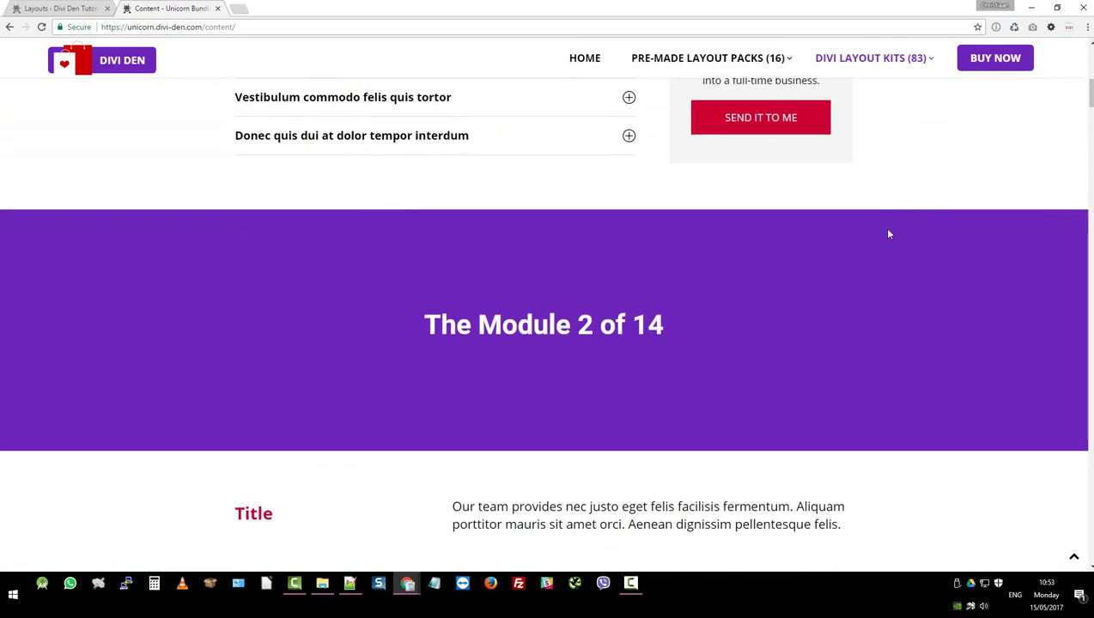
scroll(889, 235, "down", 5)
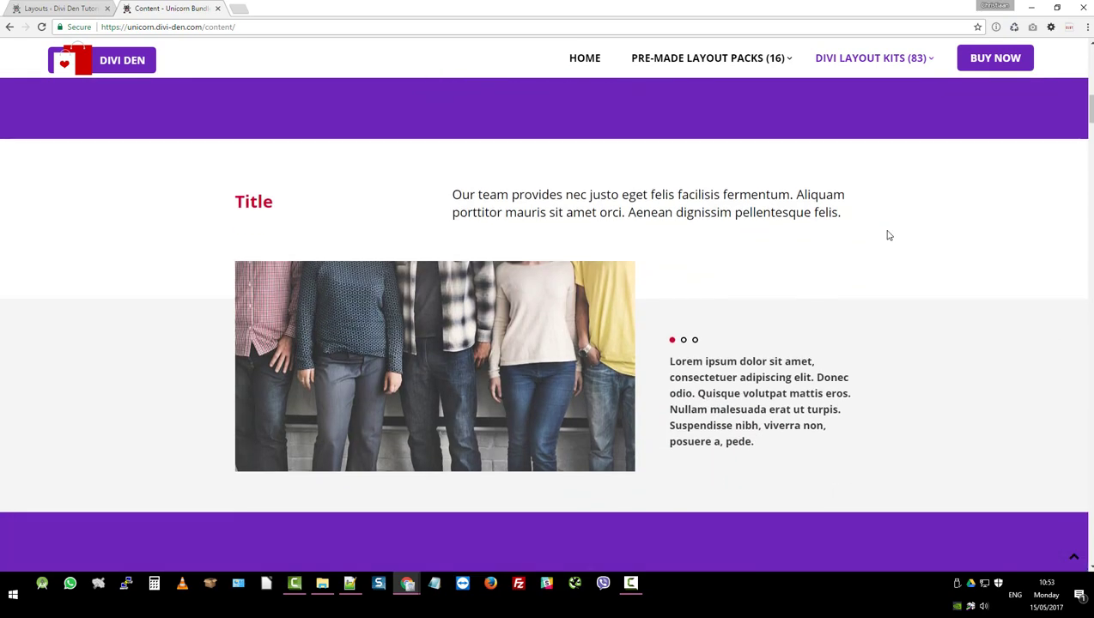
scroll(891, 229, "down", 5)
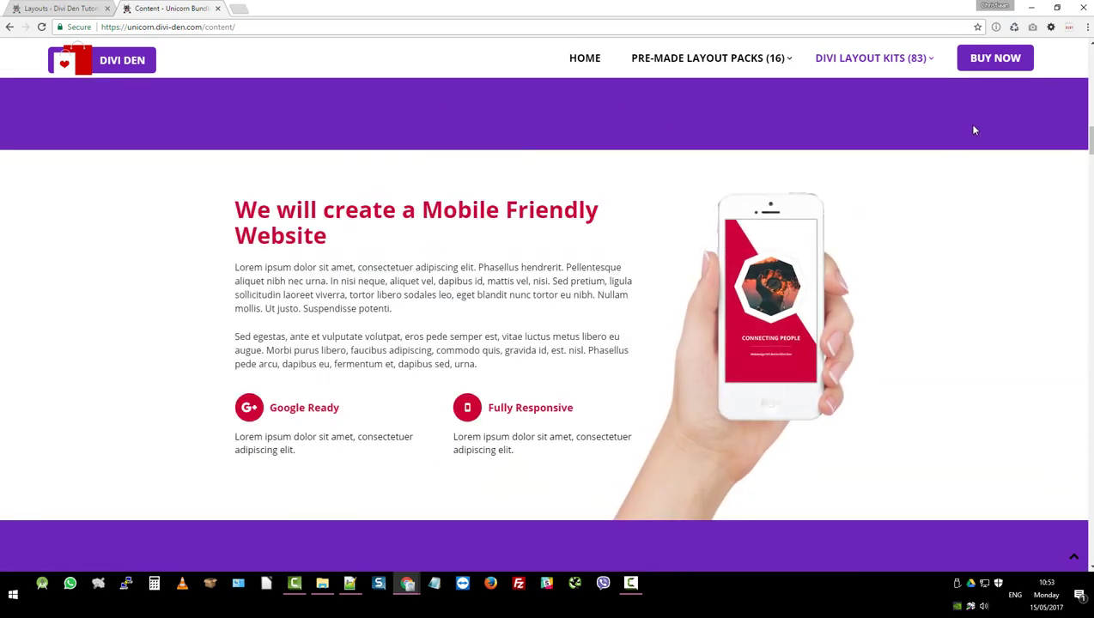
left_click(1059, 6)
- Scroll down through the stacked mobile layout of the Content kit demo page
scroll(506, 215, "down", 6)
scroll(481, 230, "down", 4)
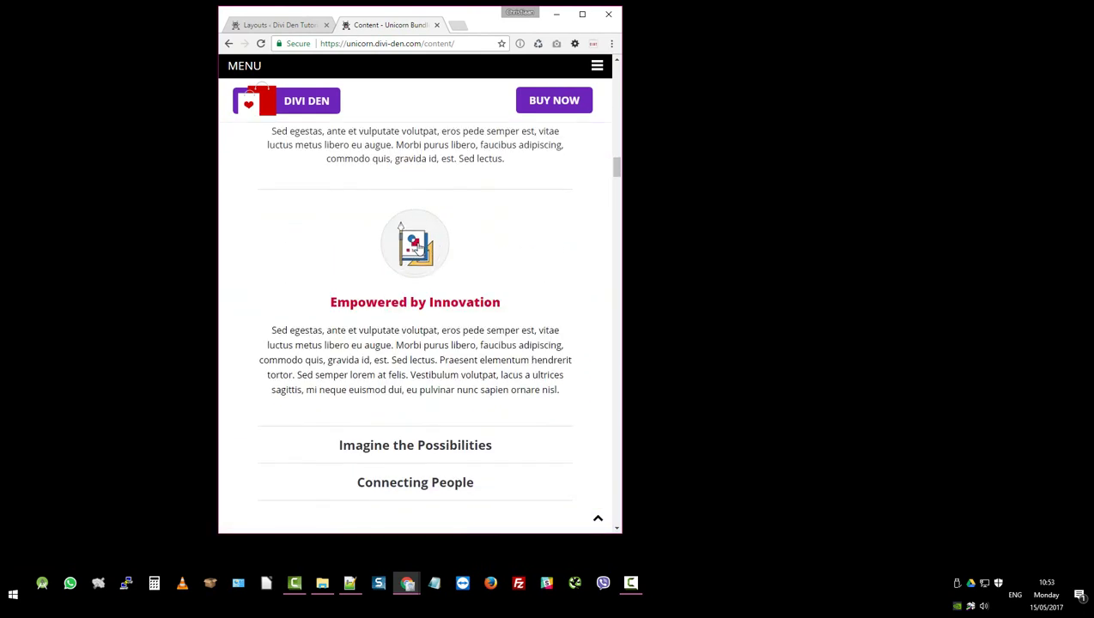
scroll(469, 259, "down", 1)
scroll(435, 281, "down", 1)
scroll(423, 316, "down", 3)
scroll(420, 300, "down", 1)
scroll(462, 295, "down", 5)
scroll(465, 298, "down", 2)
scroll(449, 307, "down", 4)
- Maximize Chrome to full width and bring up the layout kit folder in File Explorer
scroll(455, 296, "down", 3)
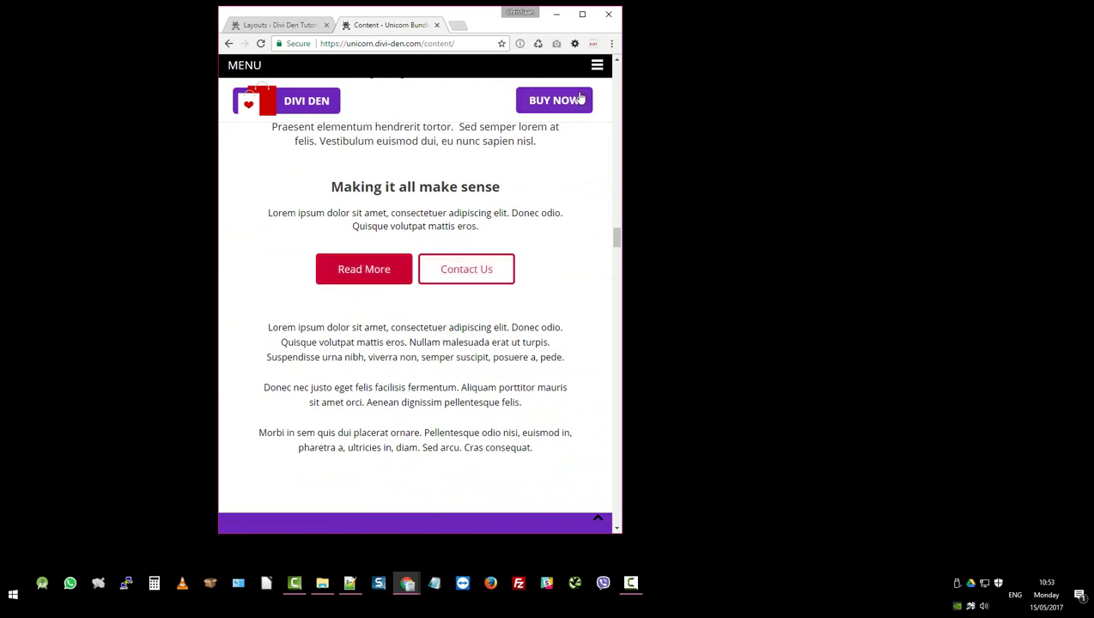
left_click(583, 16)
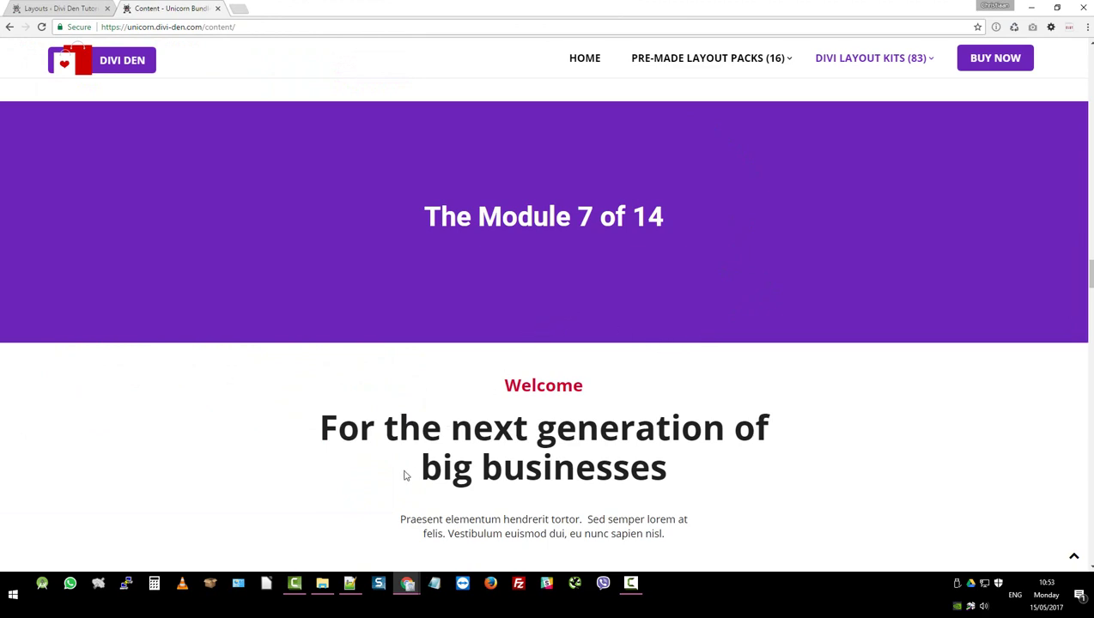
left_click(323, 583)
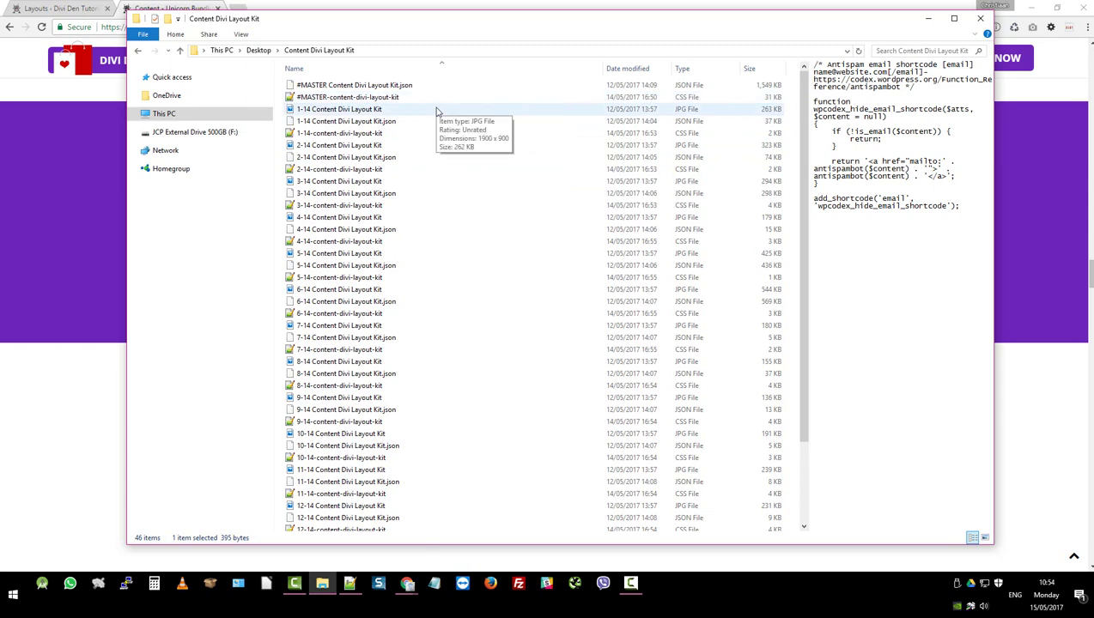
- Bring the demo page back to the front and scroll through it
left_click(95, 421)
scroll(341, 398, "down", 2)
scroll(430, 364, "down", 9)
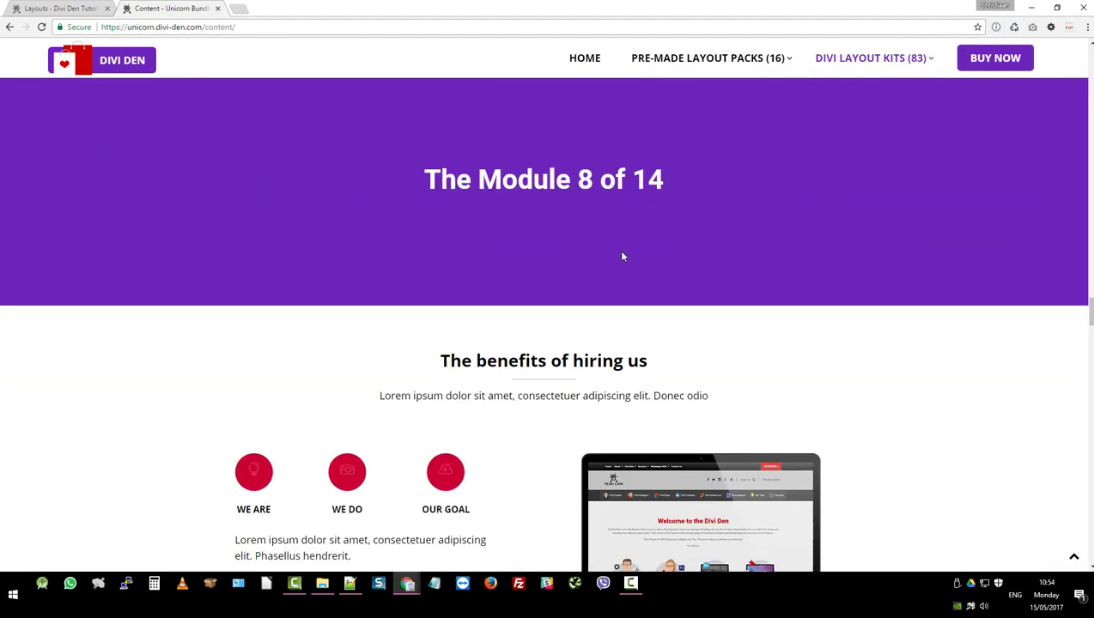
scroll(544, 241, "down", 1)
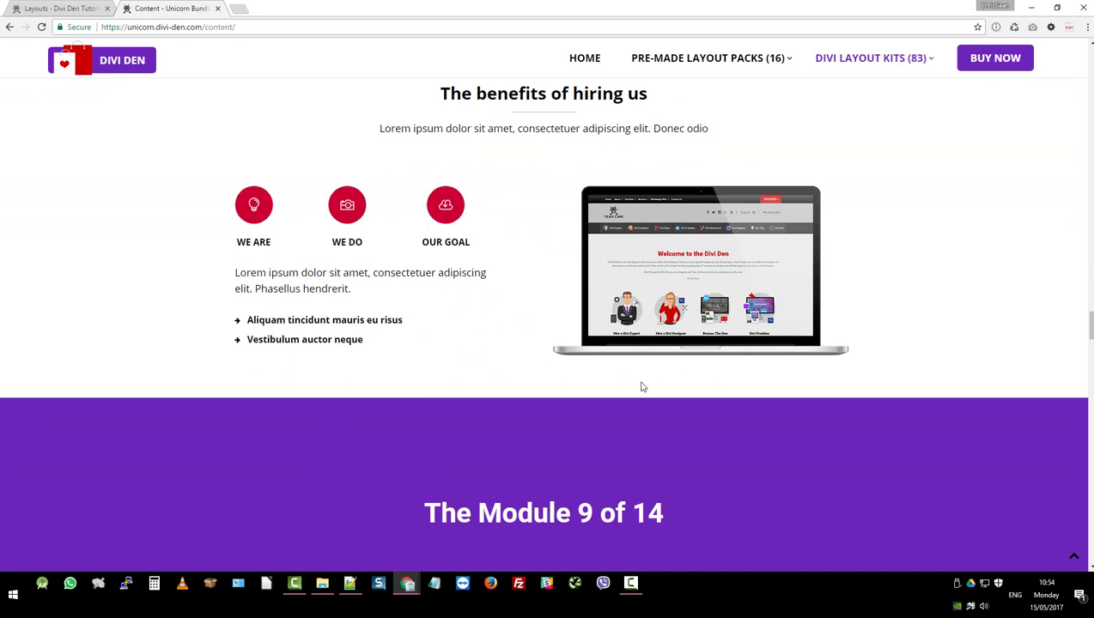
- Reopen the Content Divi Layout Kit folder and look over its JSON, JPG and CSS files
left_click(325, 586)
scroll(598, 249, "down", 3)
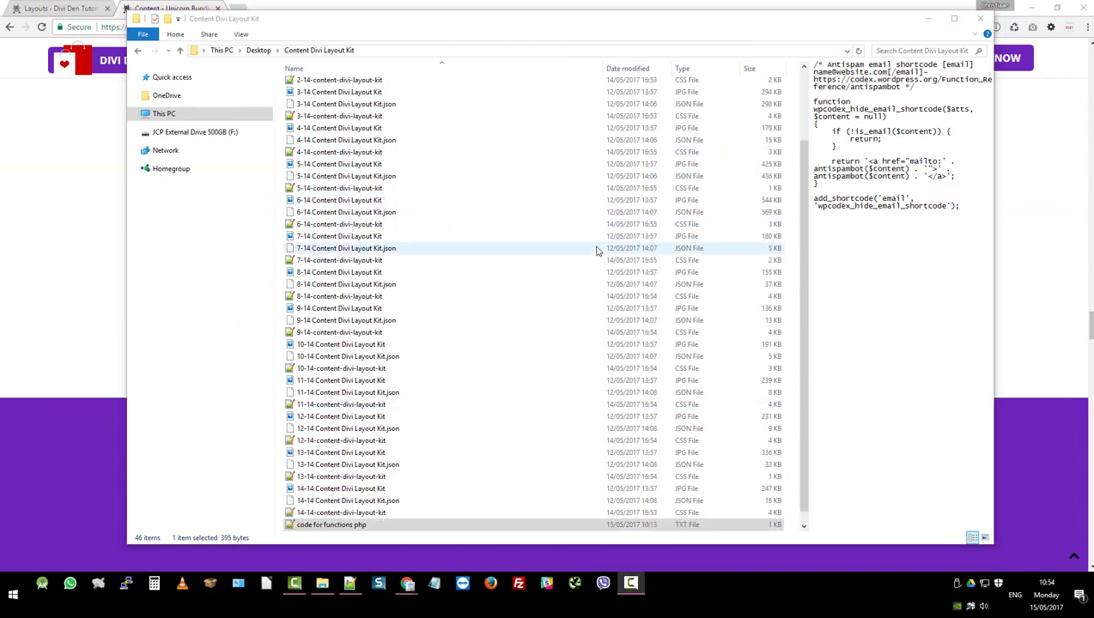
scroll(599, 249, "down", 1)
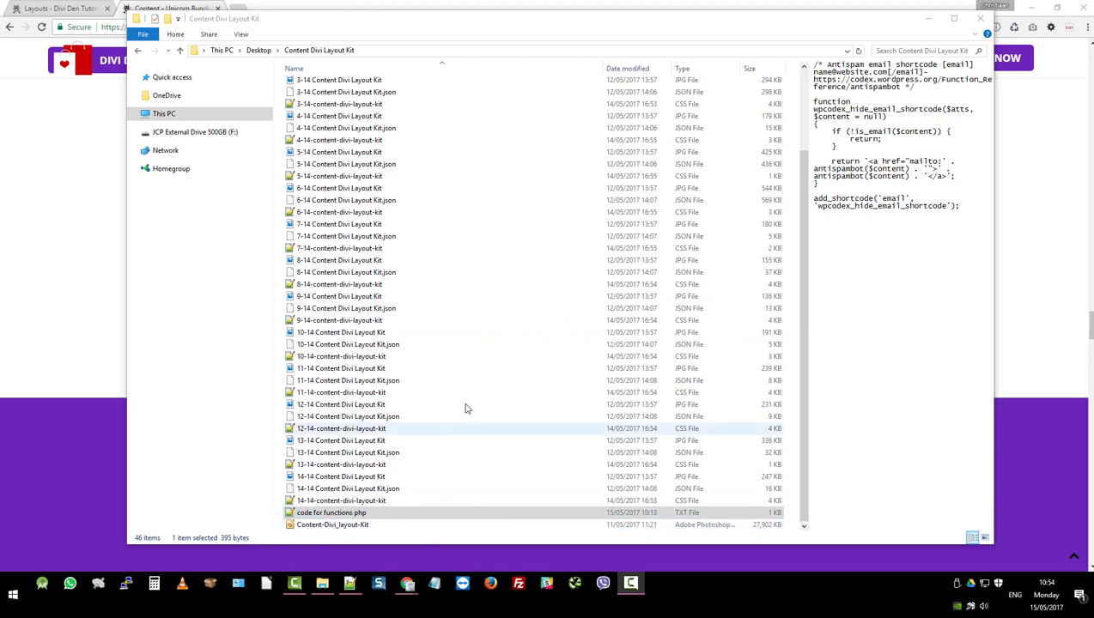
scroll(471, 379, "up", 3)
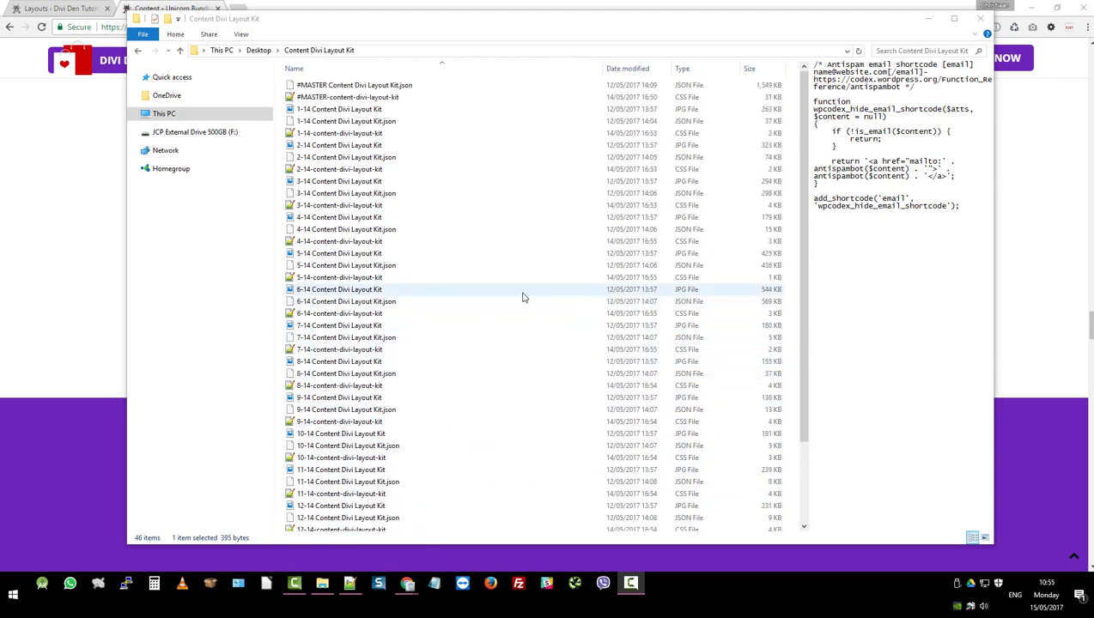
scroll(526, 214, "down", 3)
scroll(526, 215, "up", 3)
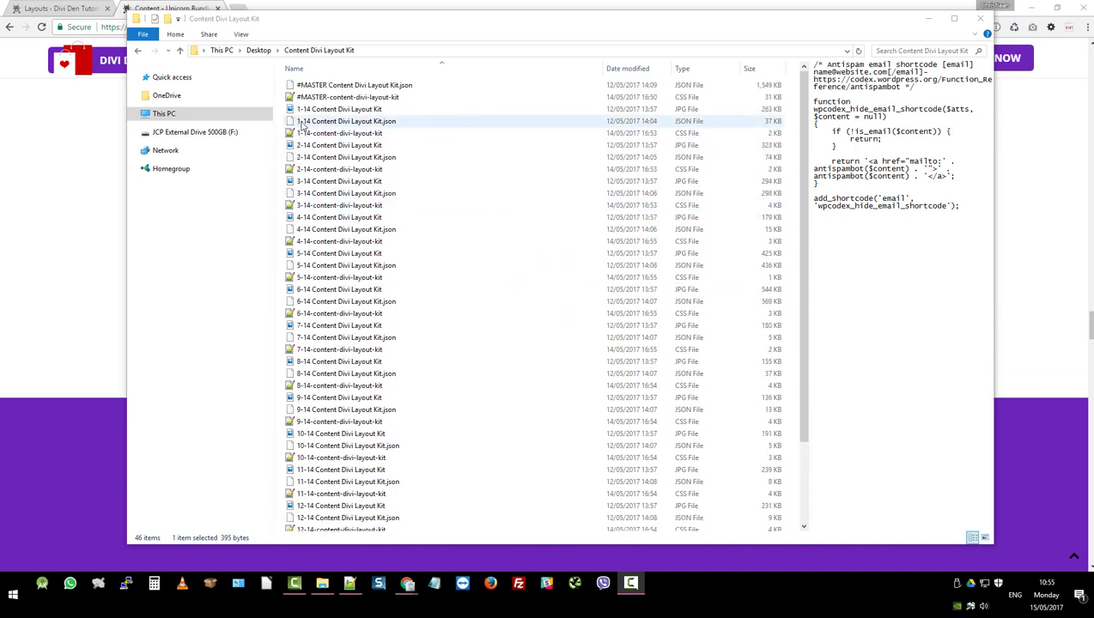
- Import #MASTER Content Divi Layout Kit.json into the Divi Library
left_click(74, 10)
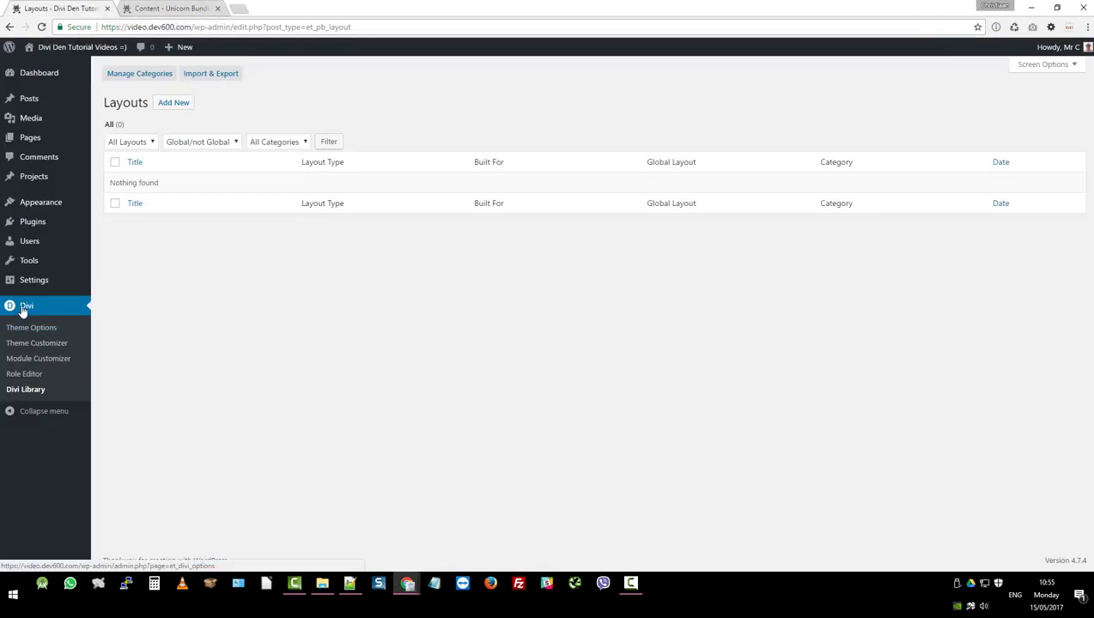
left_click(212, 75)
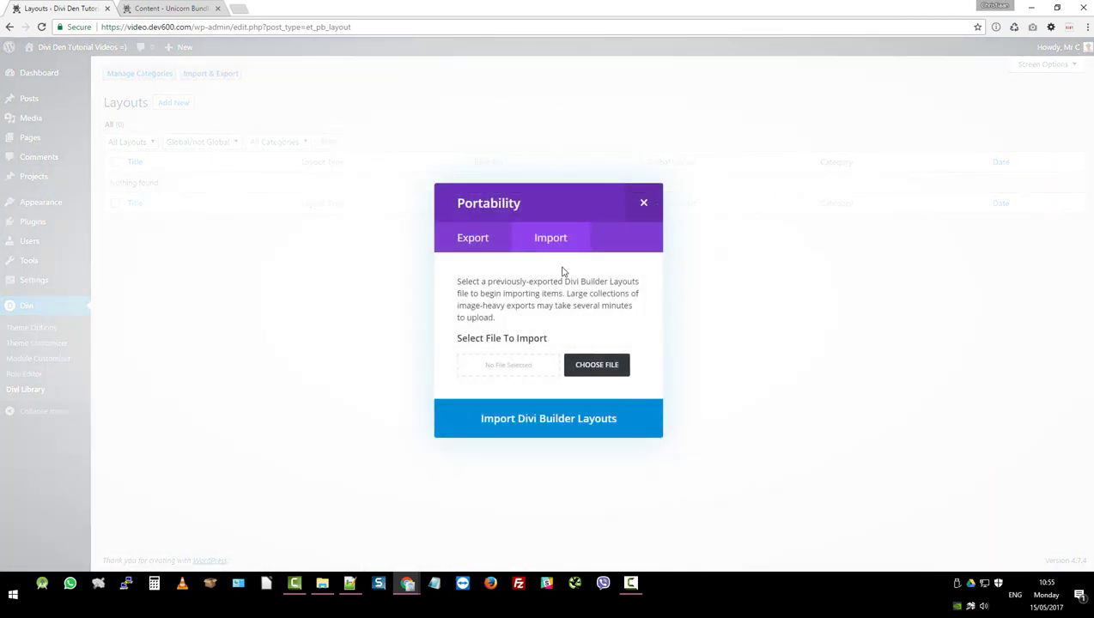
left_click(605, 368)
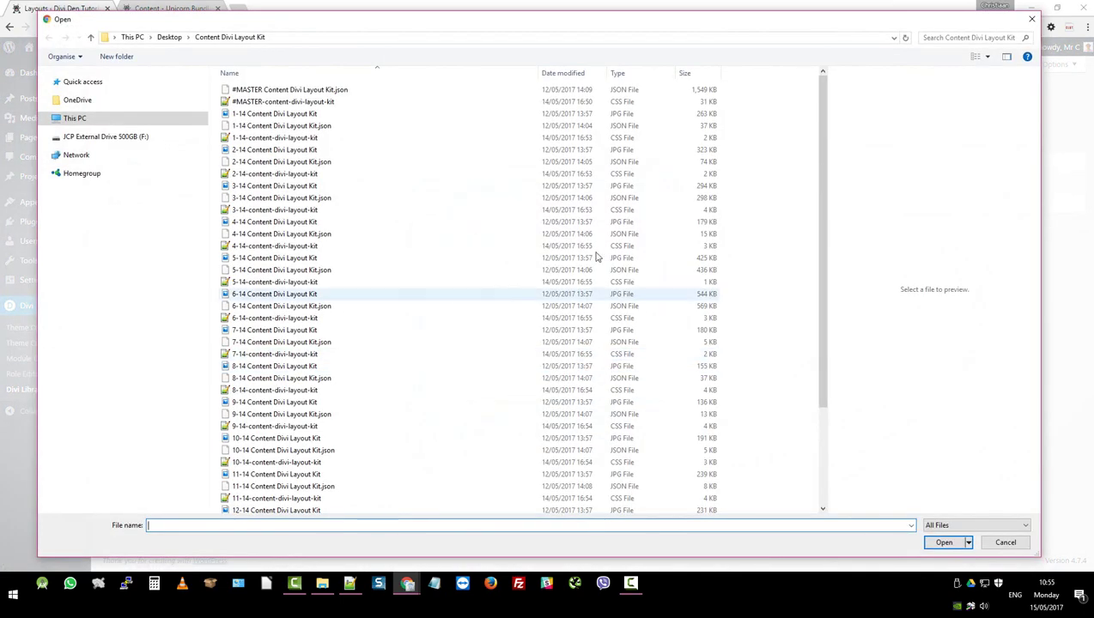
double_click(371, 90)
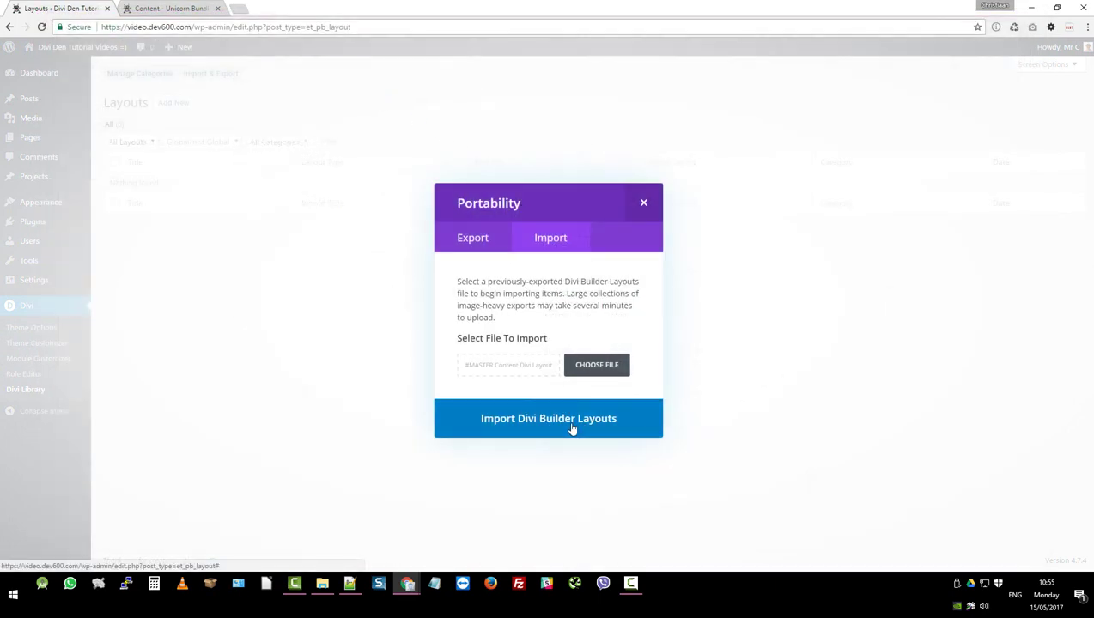
left_click(574, 427)
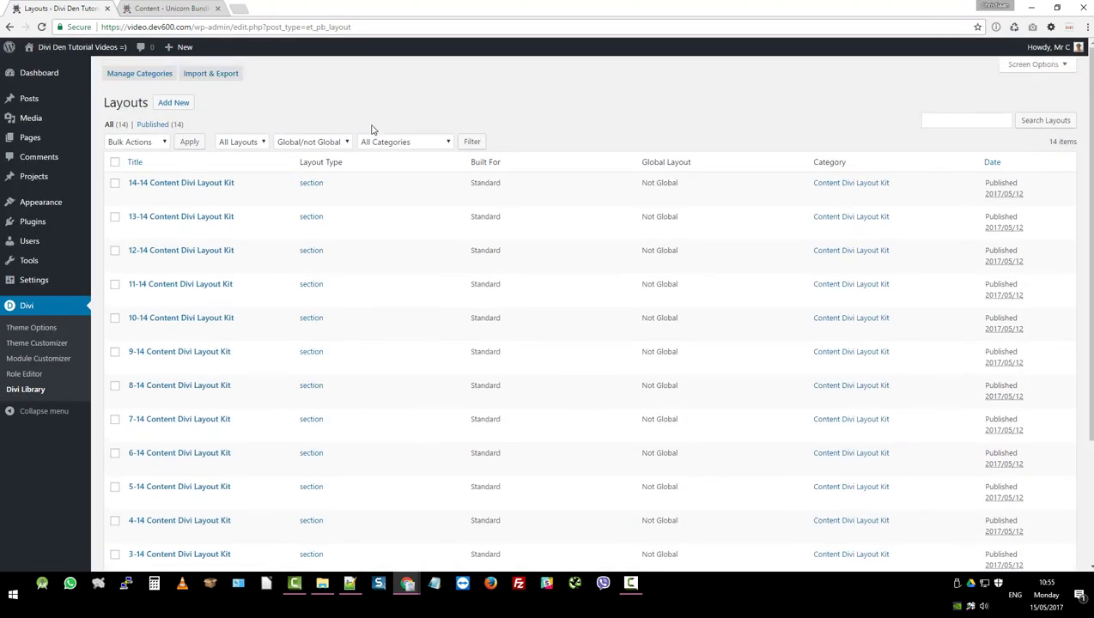
- Review the 14 imported layouts and select the '7-14 Content Divi Layout Kit' title
scroll(372, 130, "down", 2)
scroll(437, 154, "up", 2)
scroll(436, 154, "up", 1)
scroll(396, 120, "down", 3)
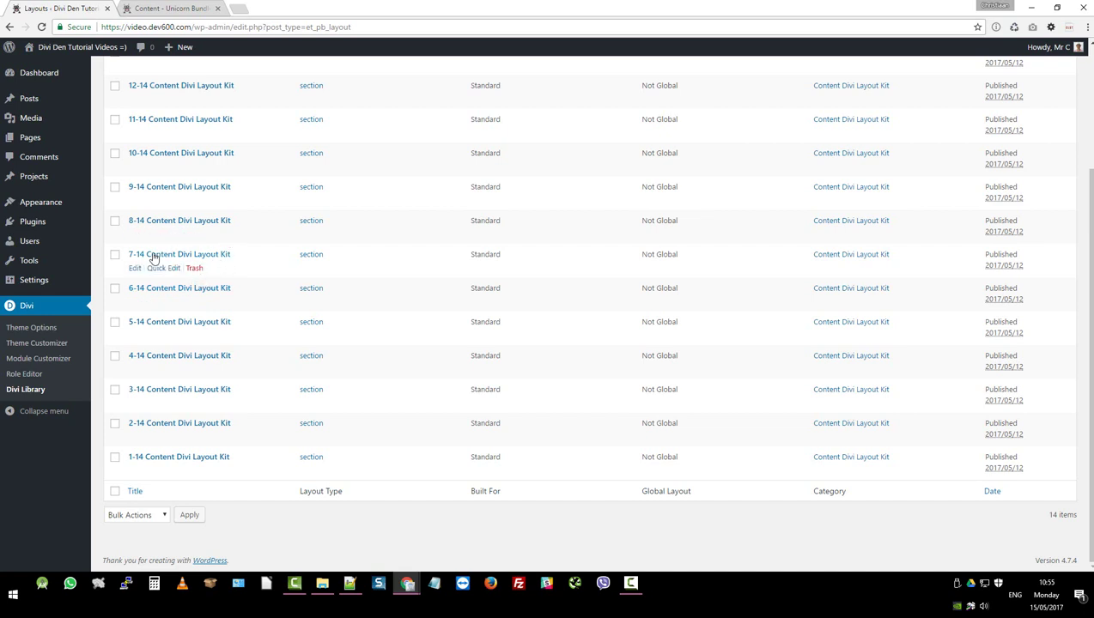
left_click_drag(128, 255, 245, 259)
key("ctrl+c")
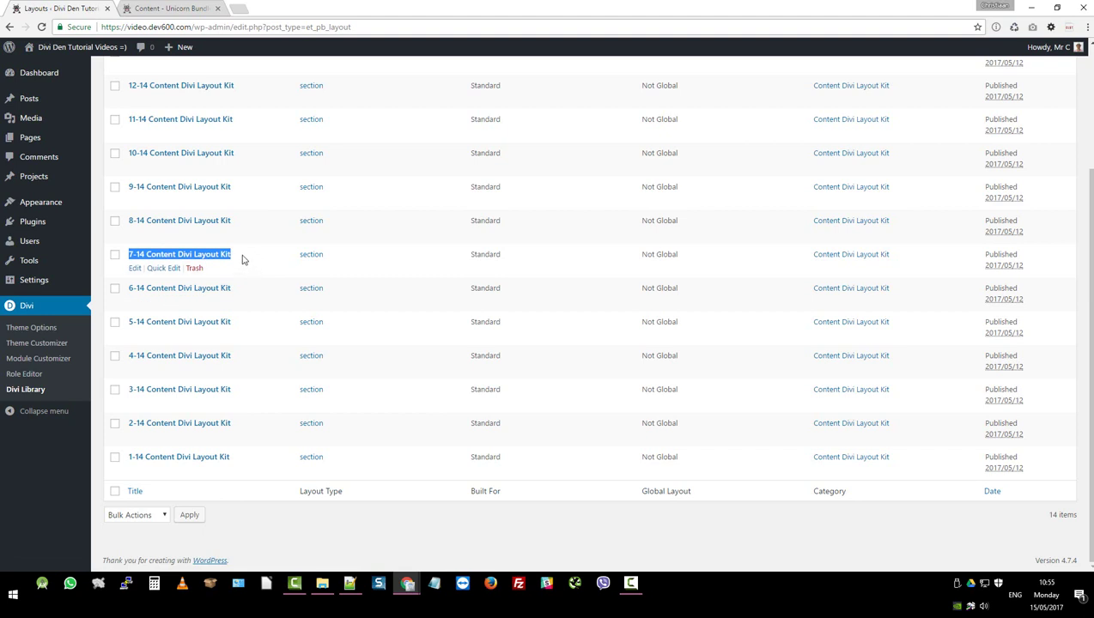
- Create a new page titled 'Test 7-14 Content Divi Layout Kit'
left_click(33, 140)
left_click(163, 76)
type("Test")
key("ctrl+v")
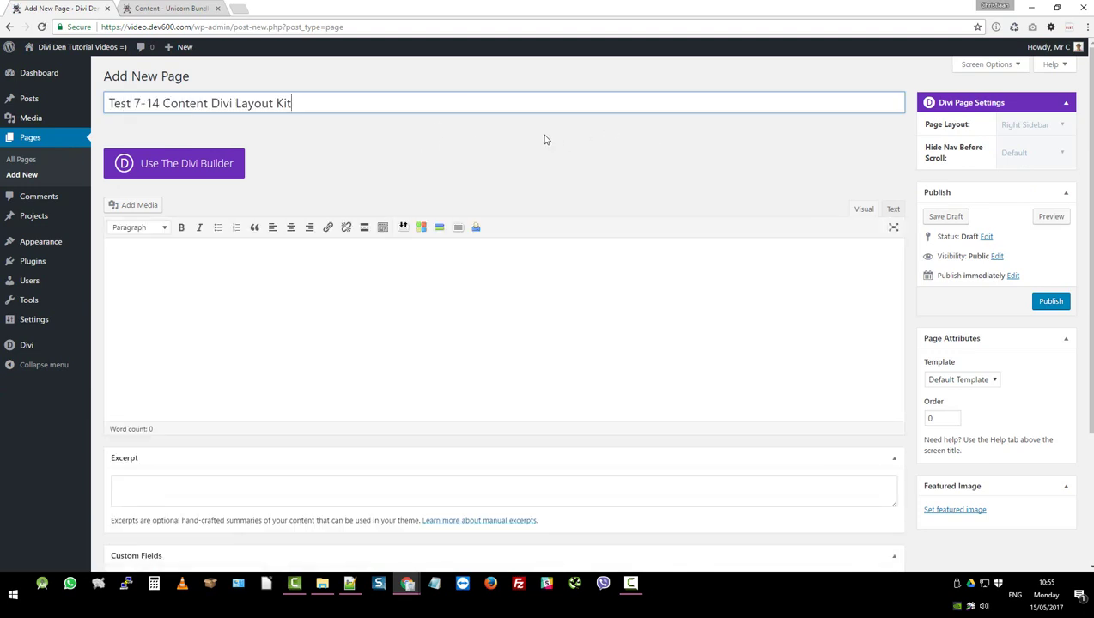
left_click(288, 288)
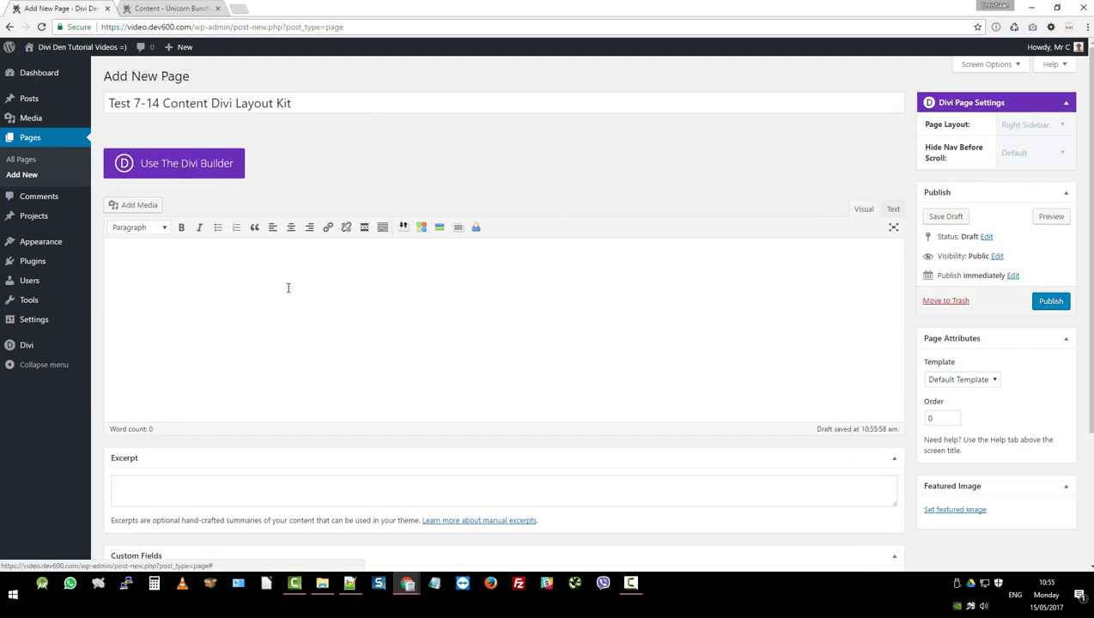
- Switch the page to the Divi Builder with the Blank Page template
left_click(262, 165)
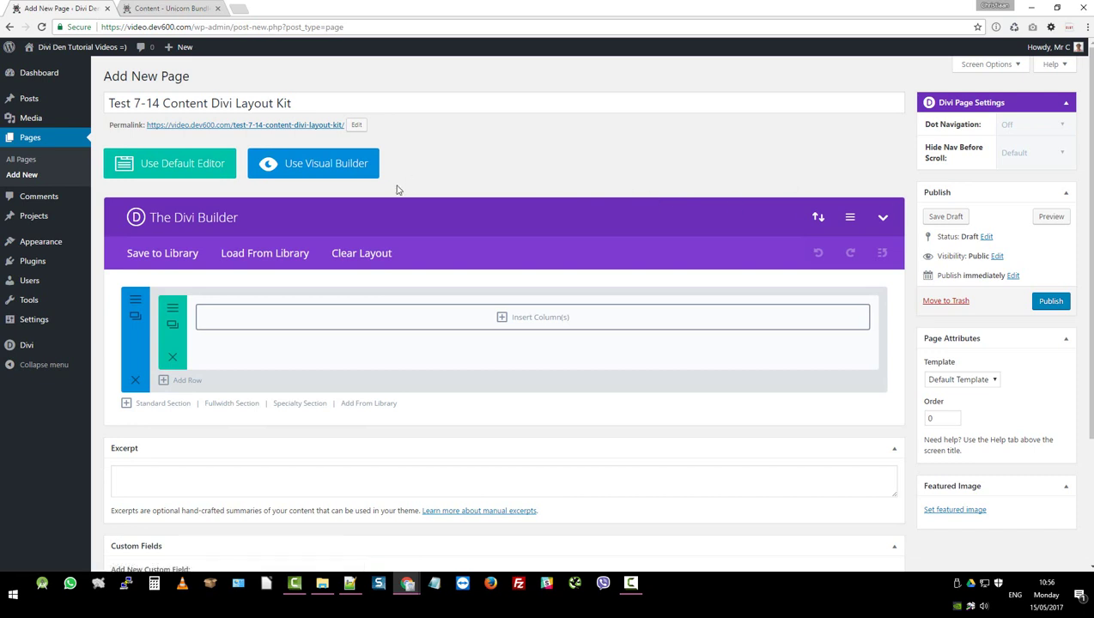
left_click(981, 385)
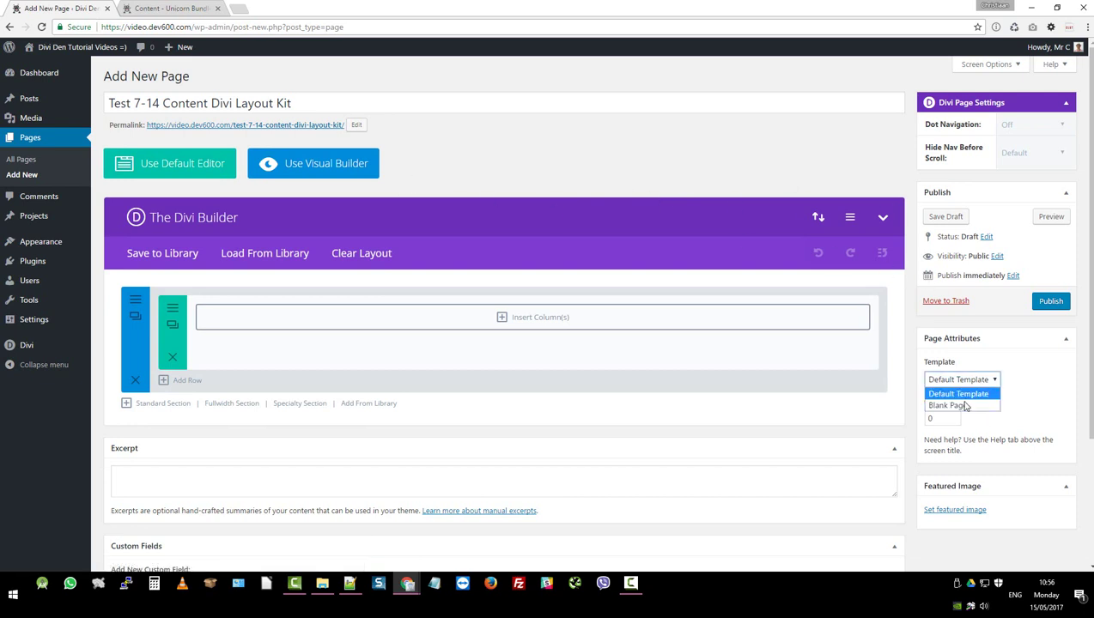
left_click(953, 406)
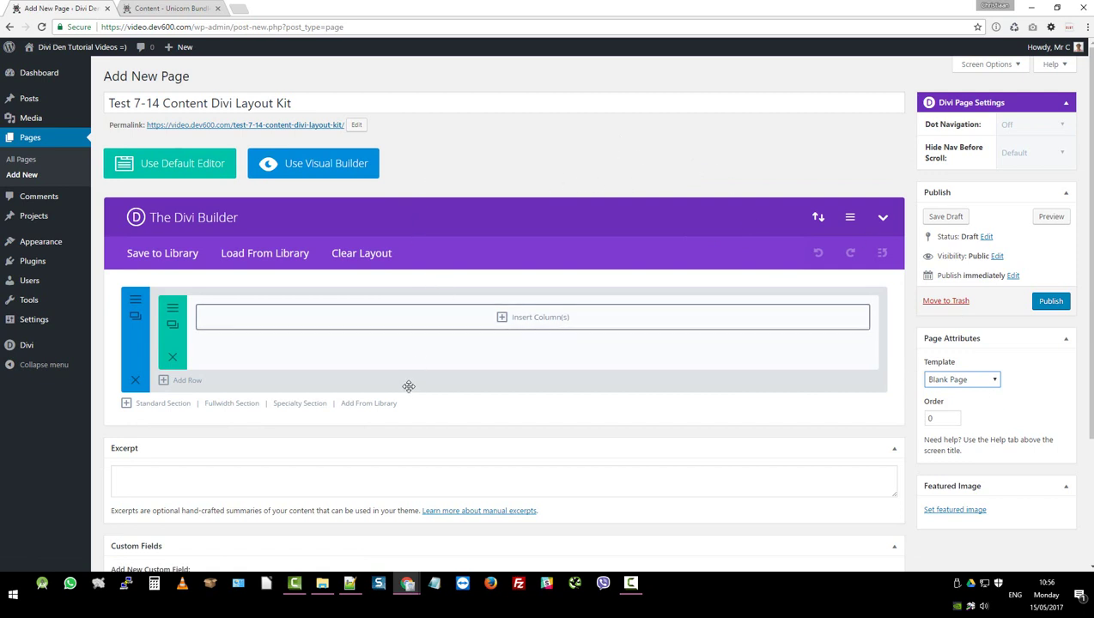
- Load the 7-14 Content Divi Layout Kit layout from the library and publish the page
left_click(366, 407)
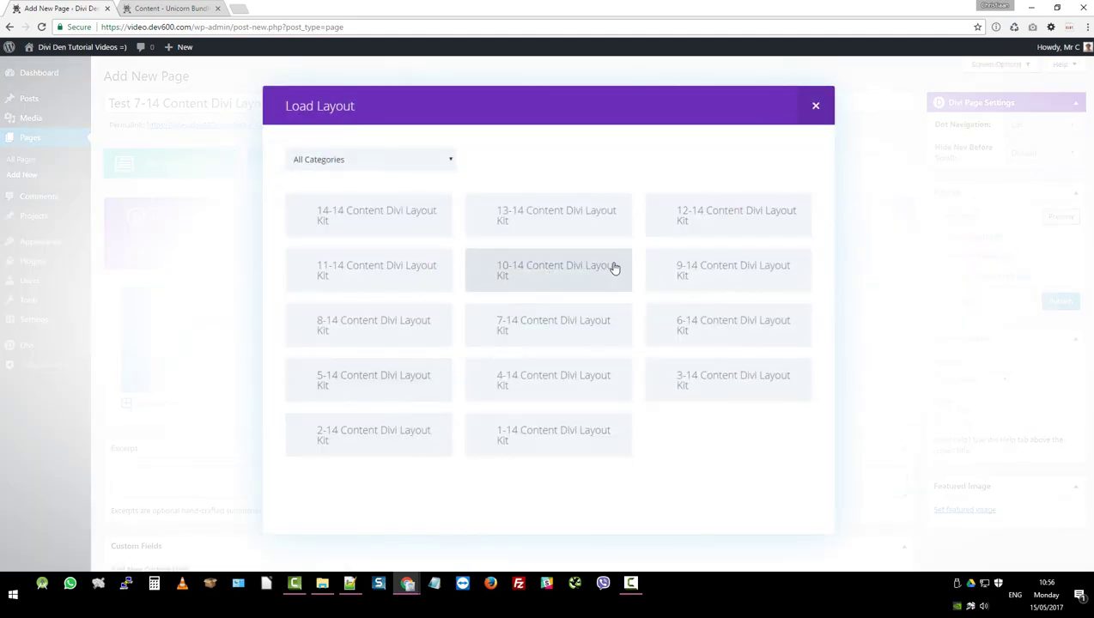
left_click(531, 335)
scroll(738, 292, "down", 4)
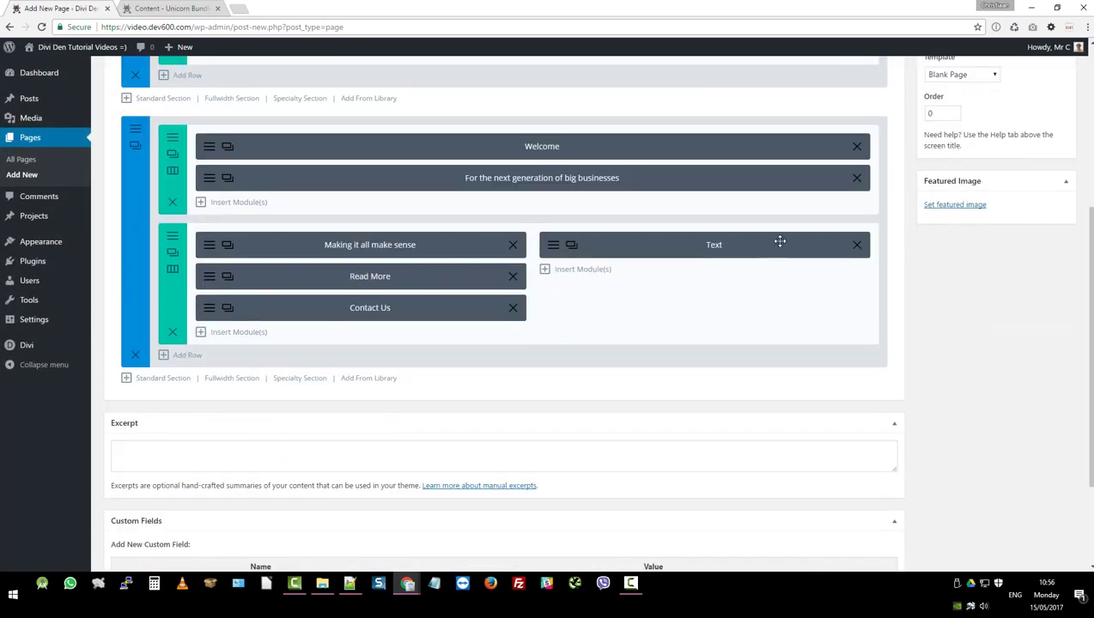
scroll(779, 241, "up", 2)
left_click(1051, 185)
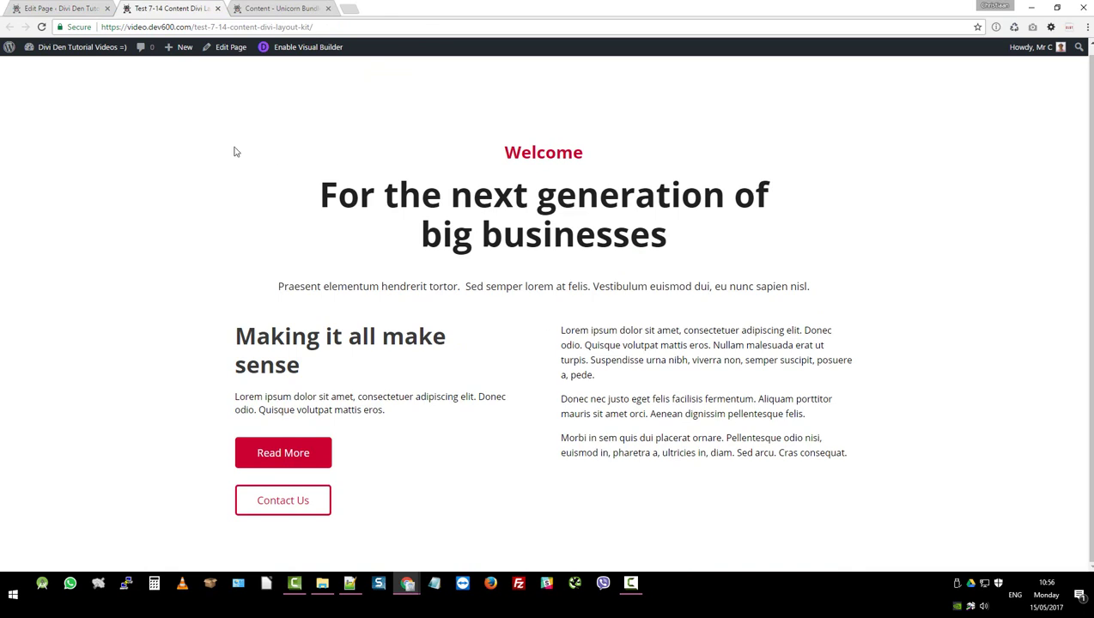
- Scroll Divi Theme Options down to the empty Custom CSS field, then bring up the kit folder
left_click(82, 9)
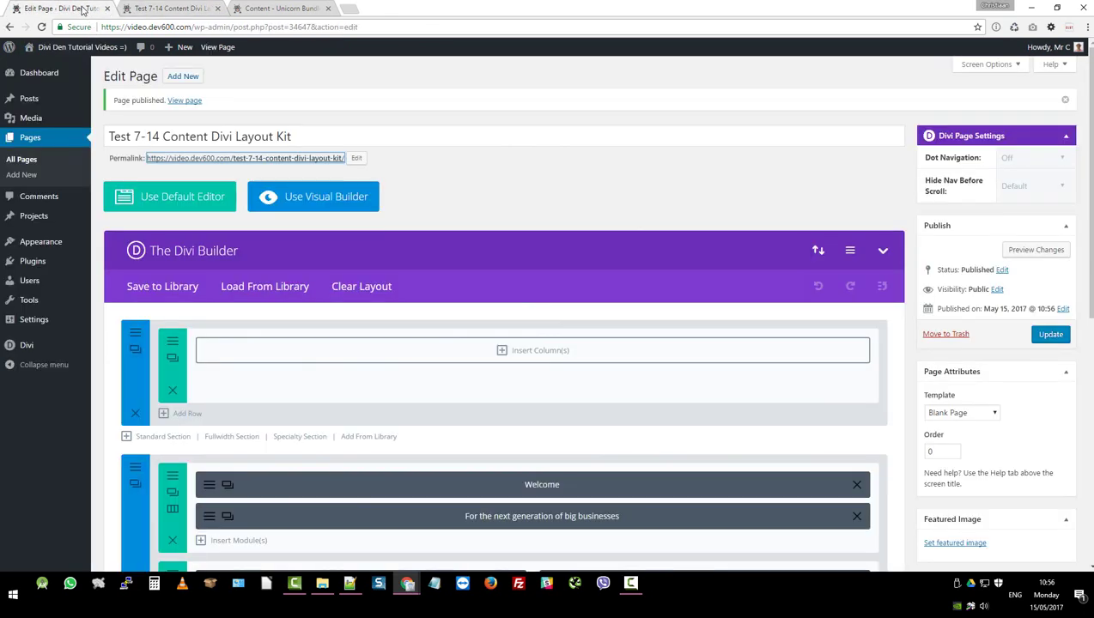
mouse_move(41, 327)
mouse_move(33, 347)
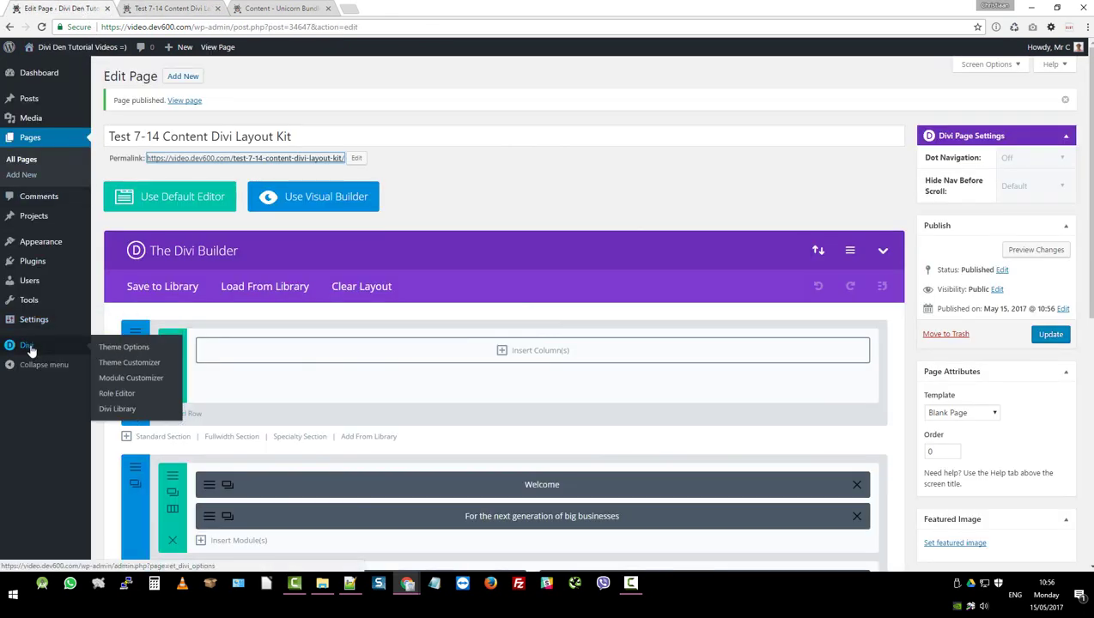
left_click(117, 409)
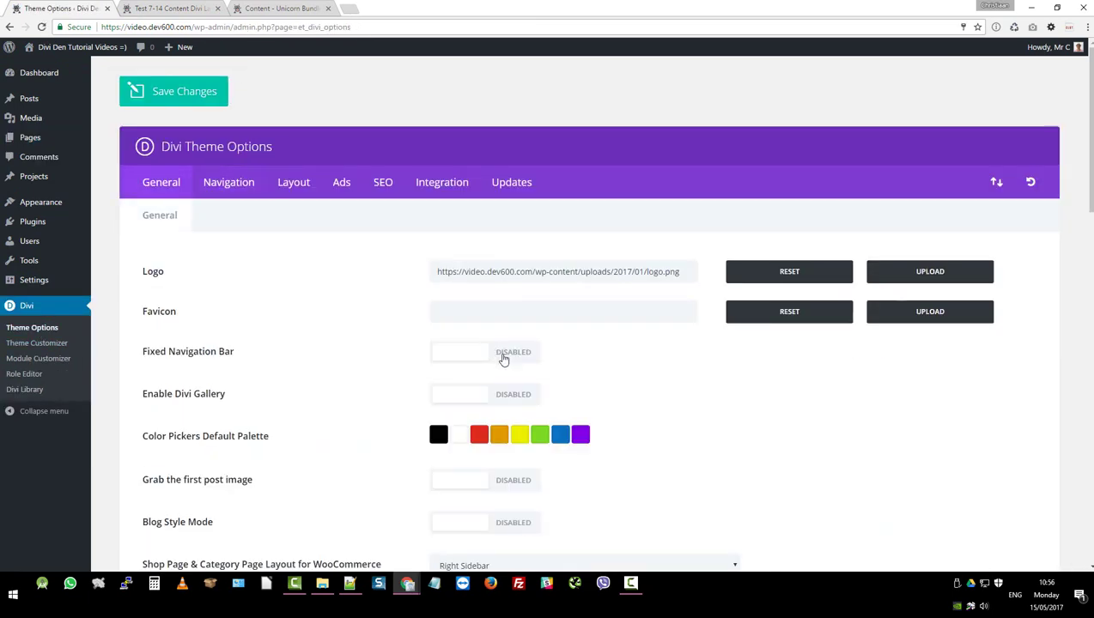
scroll(481, 400, "down", 10)
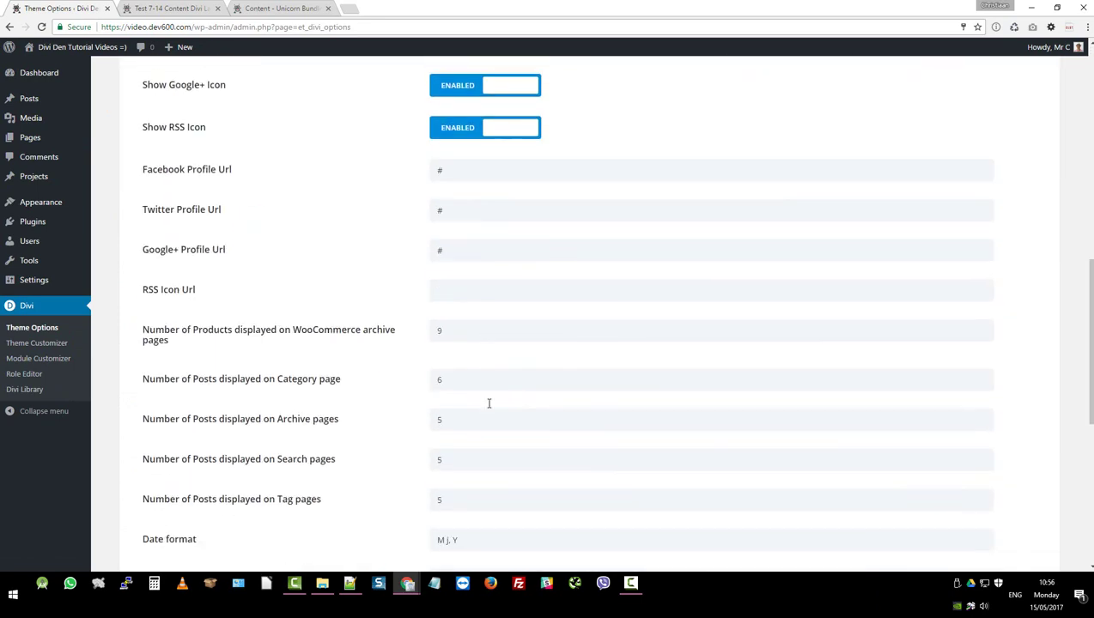
scroll(489, 402, "down", 5)
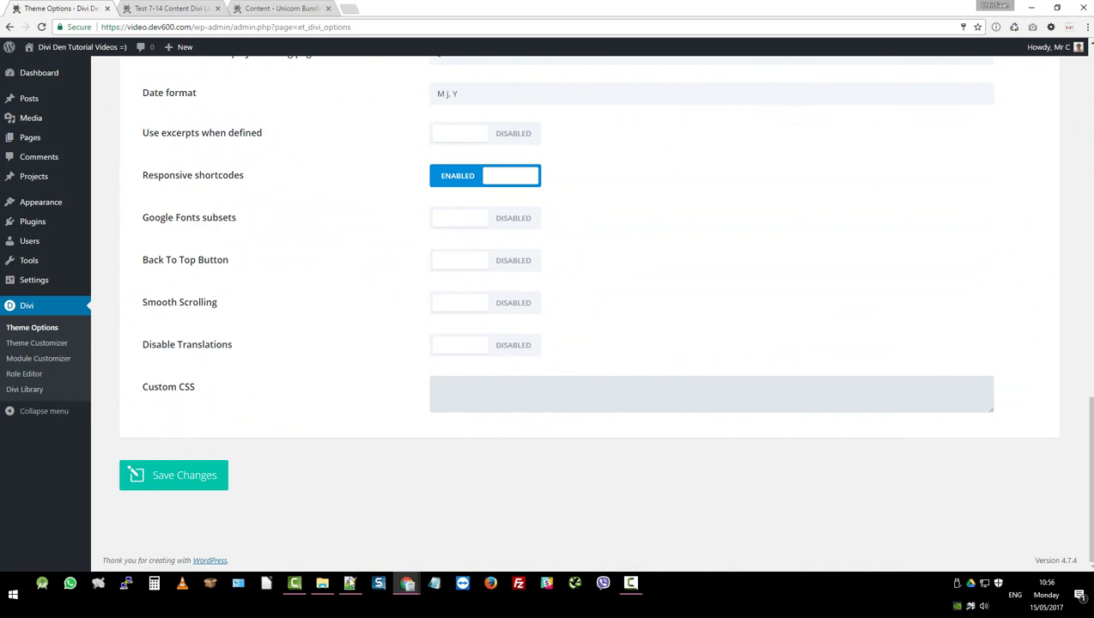
left_click(324, 587)
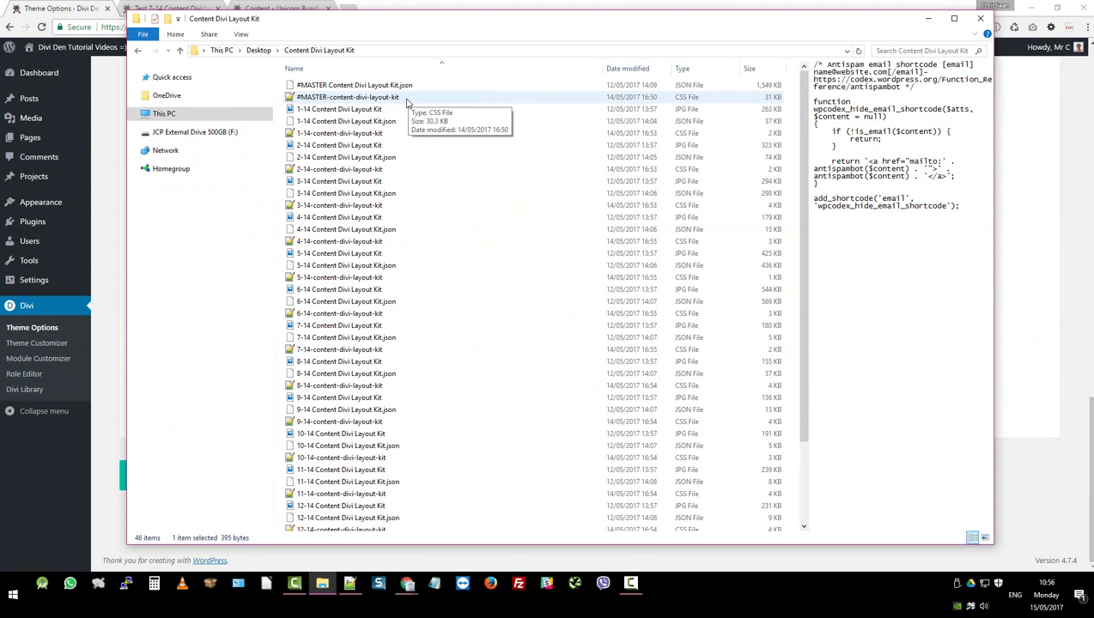
- Open #MASTER-content-divi-layout-kit.css in Notepad++
left_click(412, 100)
right_click(411, 100)
left_click(461, 130)
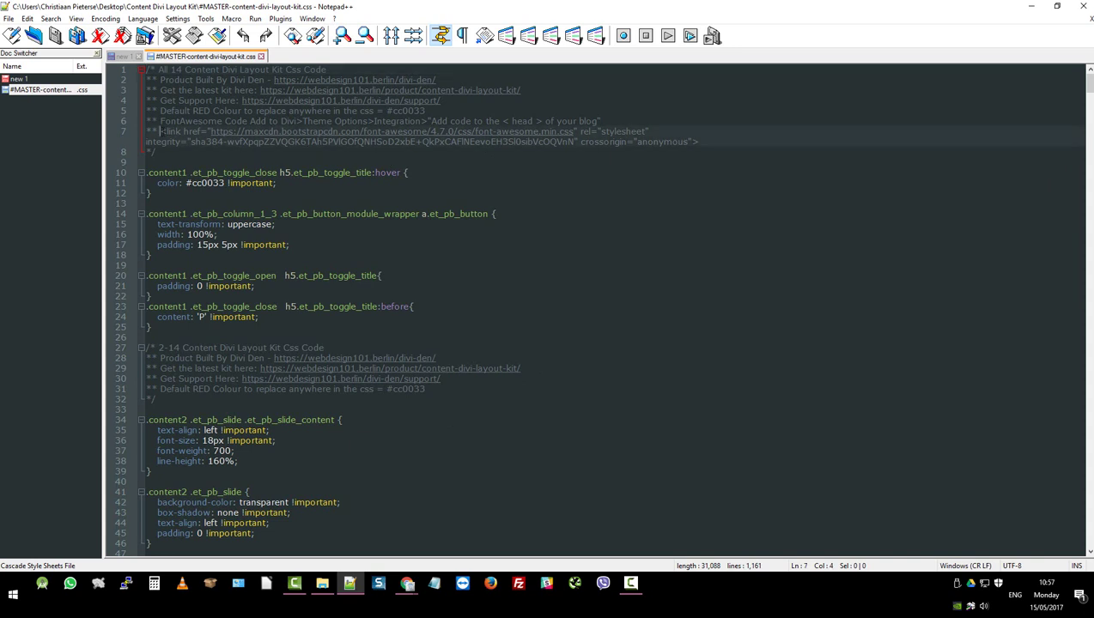
left_click_drag(159, 131, 702, 141)
left_click(674, 174)
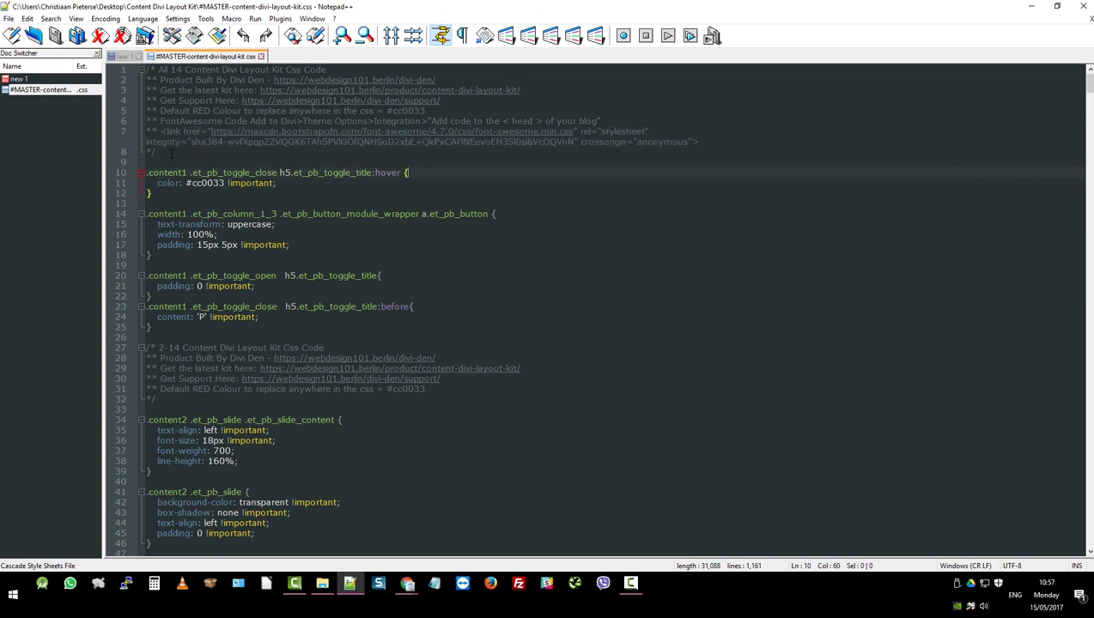
- Paste the whole stylesheet into Divi's Custom CSS field and save the theme options
left_click(502, 201)
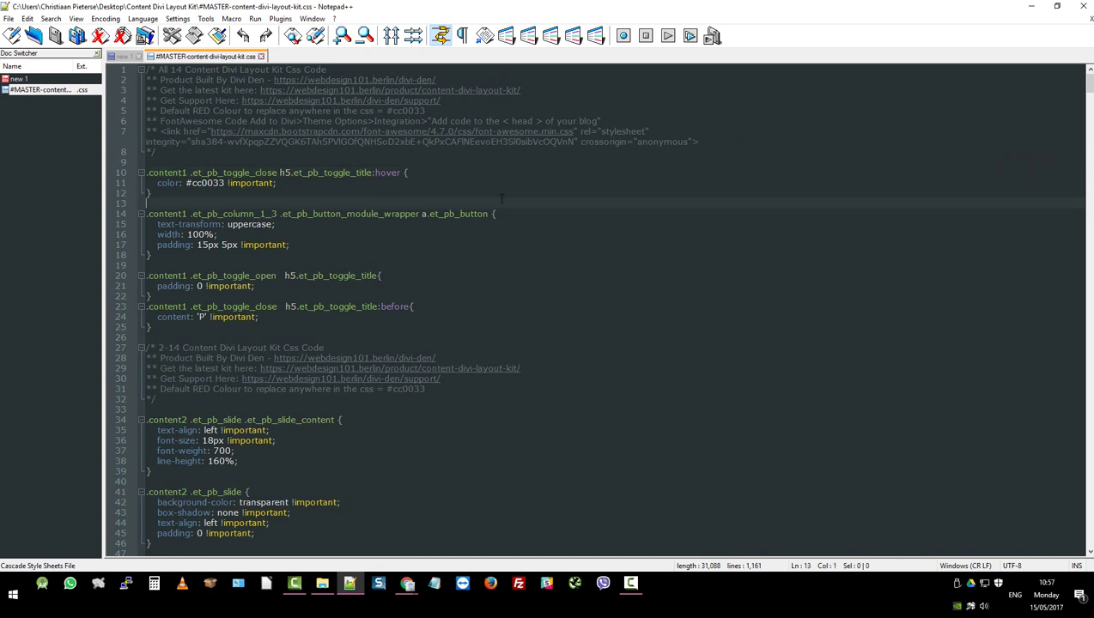
key("ctrl+a")
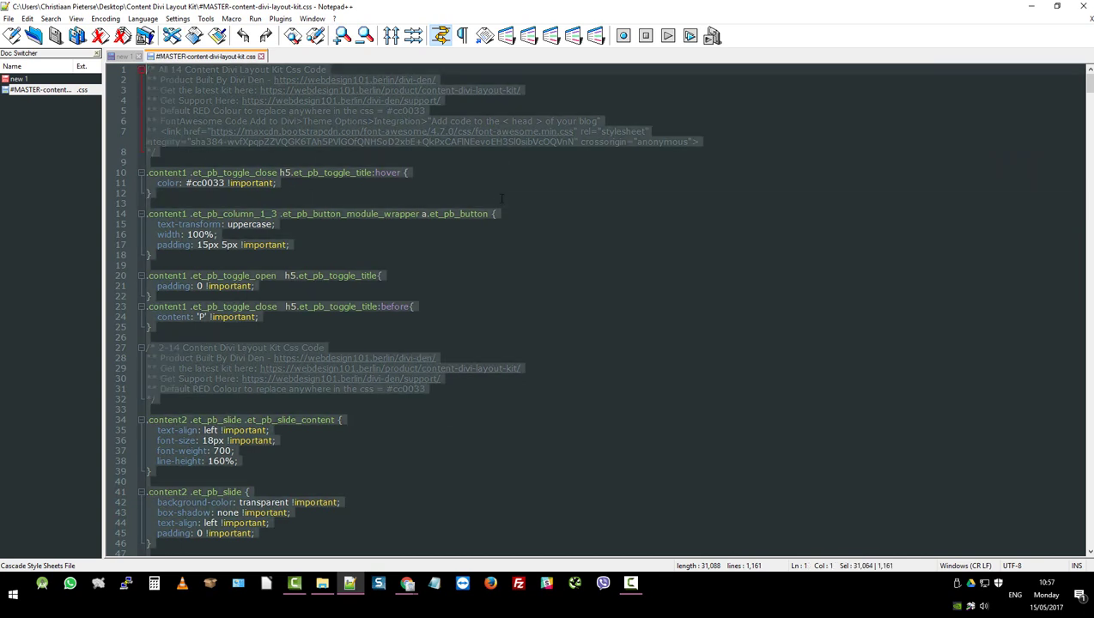
left_click(1031, 6)
left_click(928, 18)
left_click(507, 398)
key("ctrl+v")
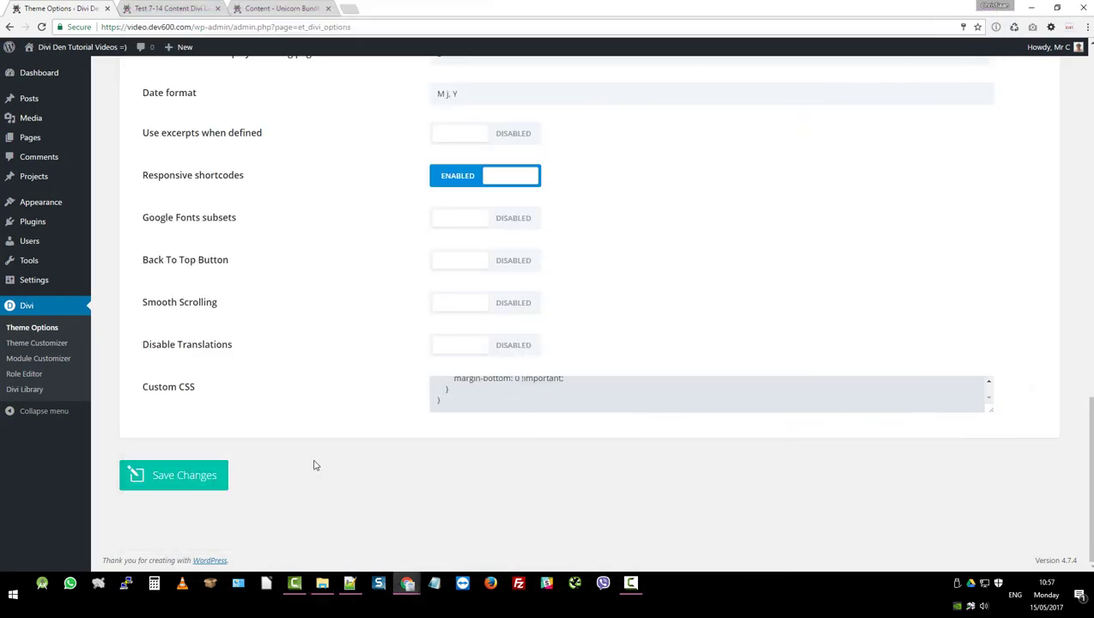
left_click(210, 481)
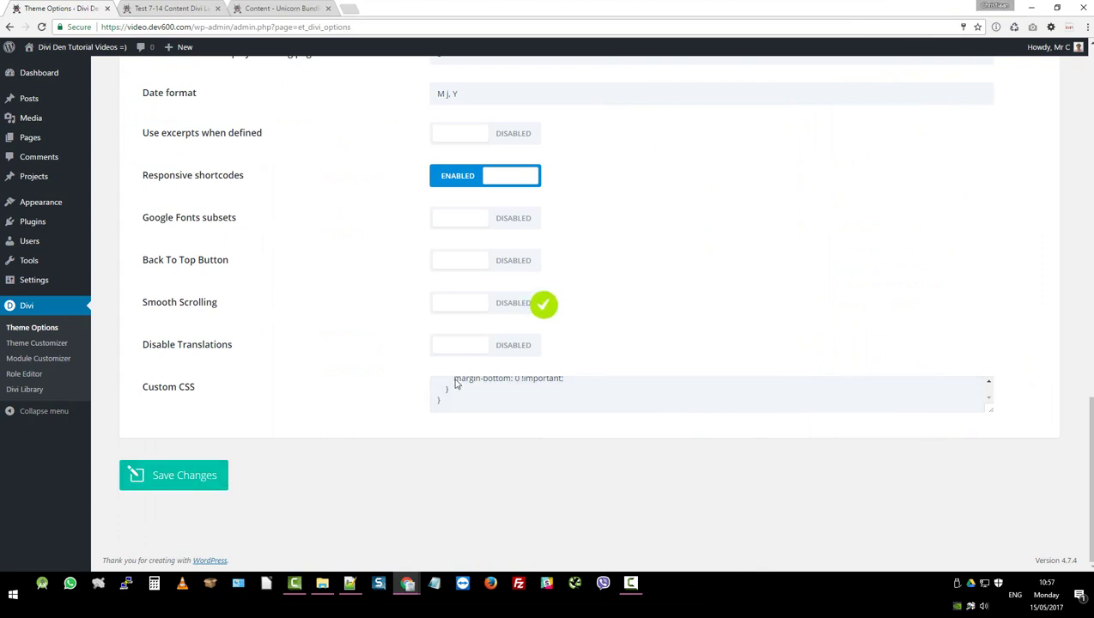
- Select the FontAwesome stylesheet link tag on line 7 of the master CSS in Notepad++
left_click(349, 584)
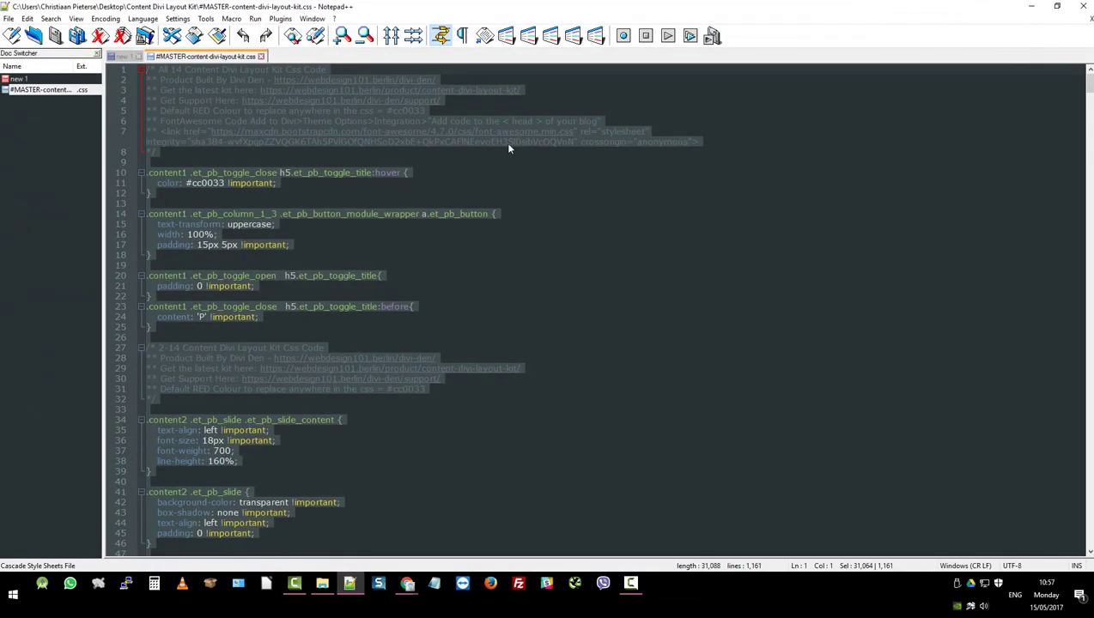
left_click(568, 191)
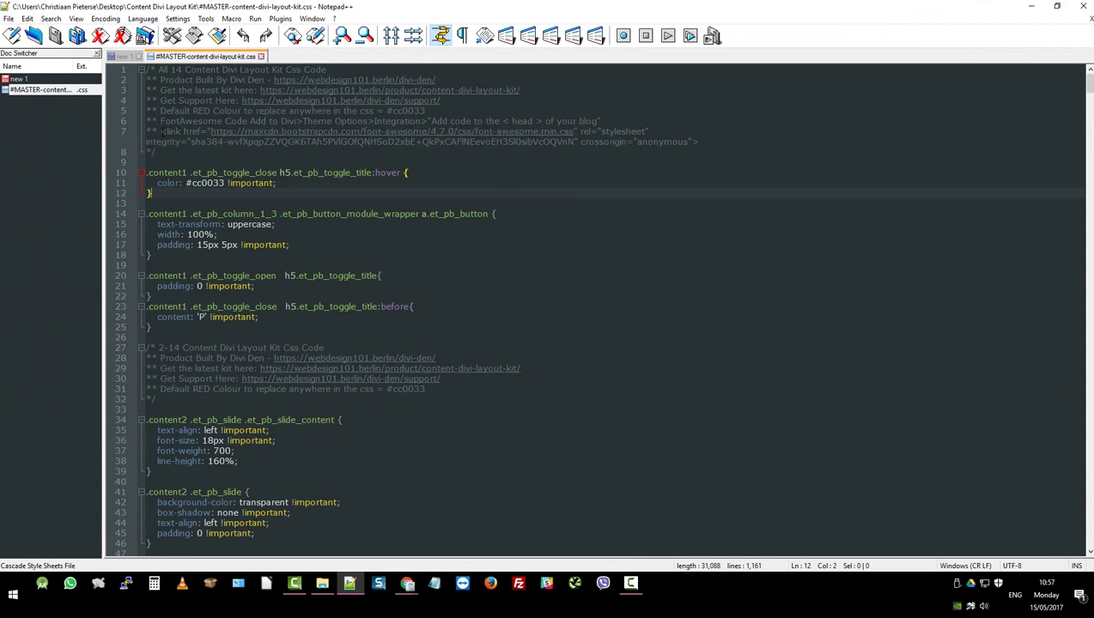
left_click_drag(161, 132, 710, 144)
key("ctrl+c")
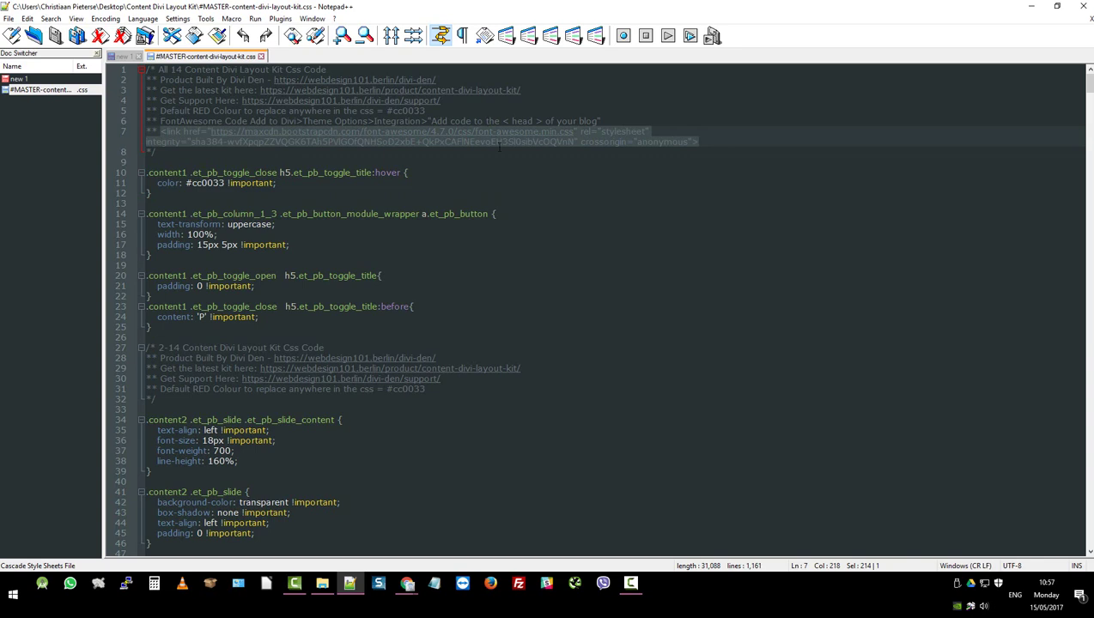
- Paste the FontAwesome link into the Integration tab's head code field and save the changes
left_click(1033, 9)
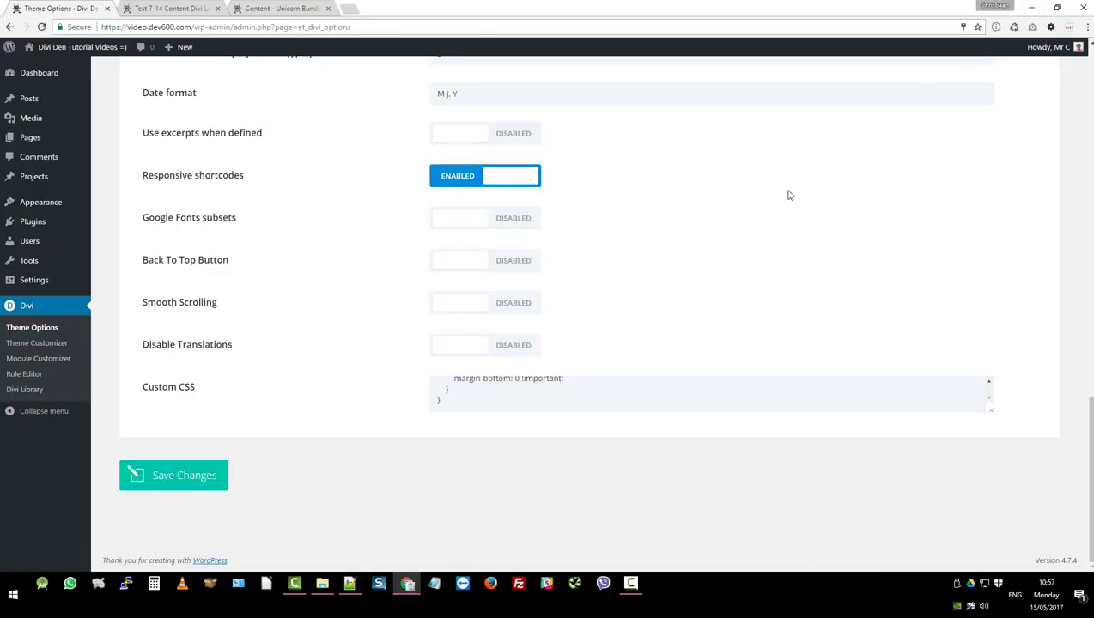
scroll(334, 265, "up", 2)
scroll(343, 260, "up", 10)
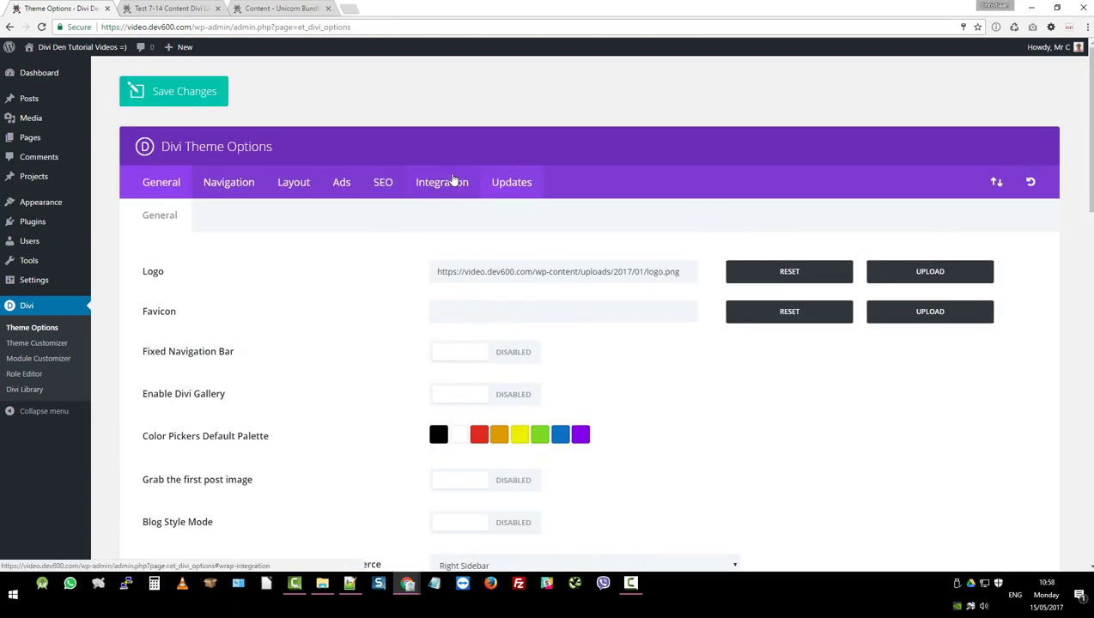
left_click(454, 181)
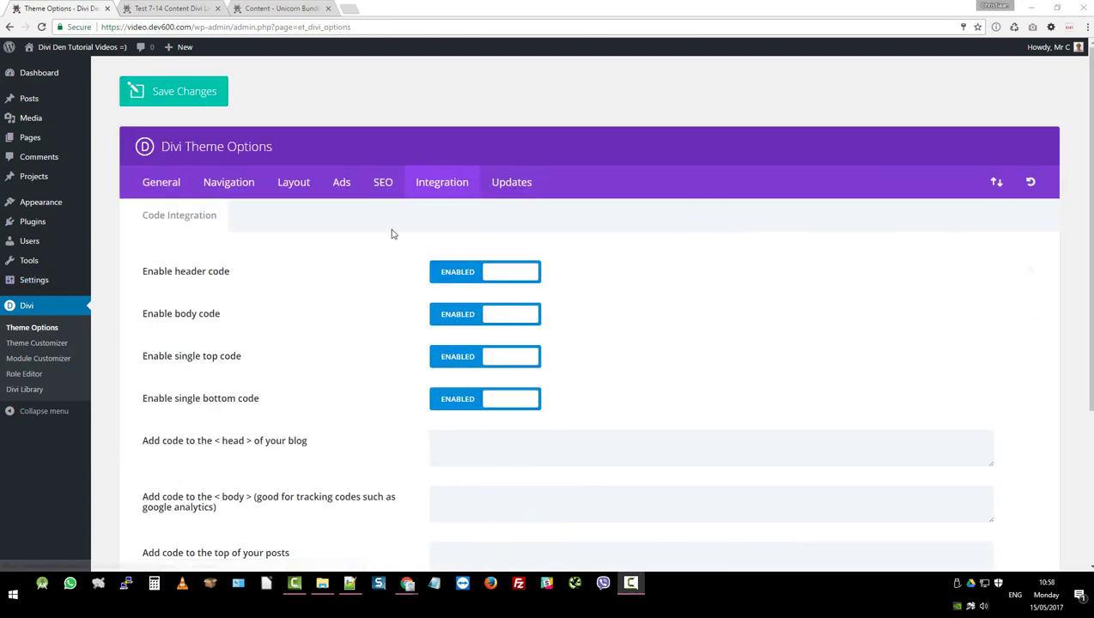
scroll(367, 242, "down", 2)
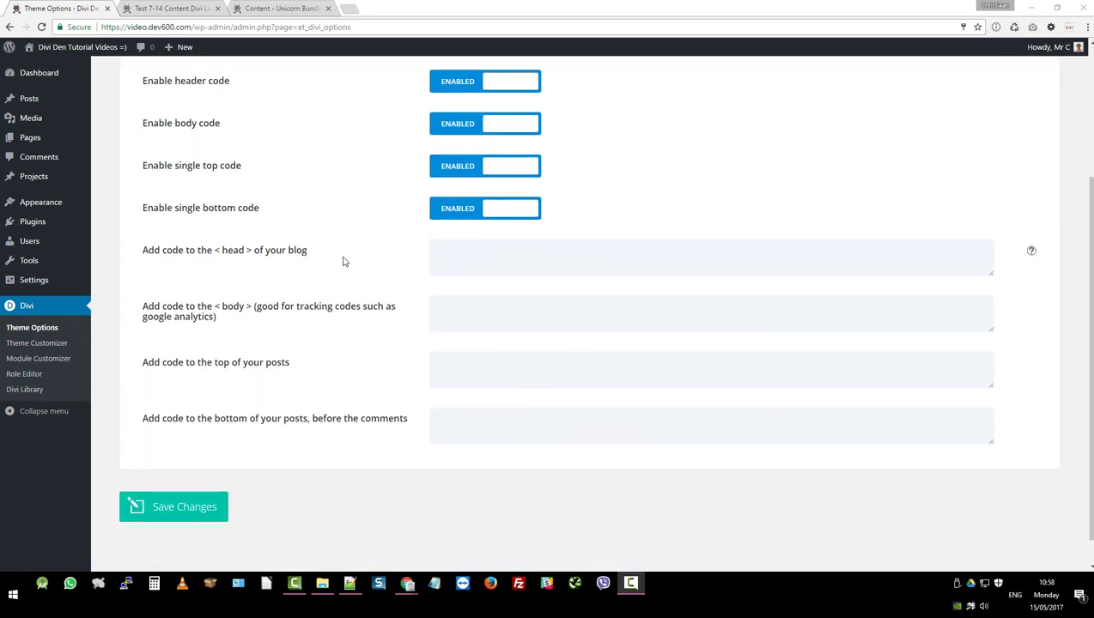
left_click(504, 255)
key("ctrl+v")
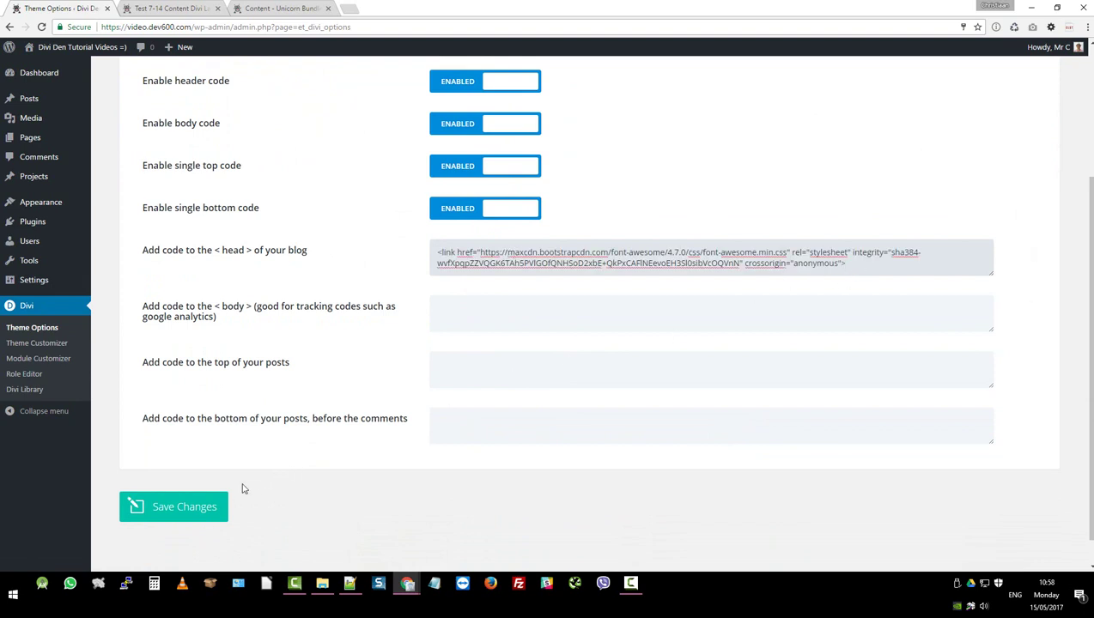
left_click(194, 508)
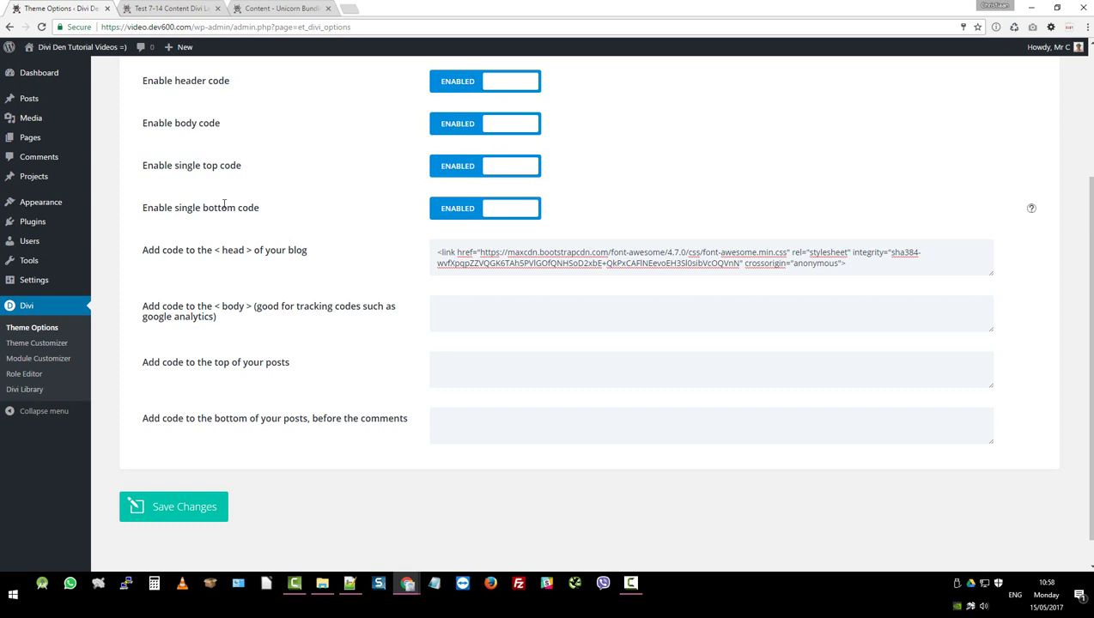
mouse_move(71, 204)
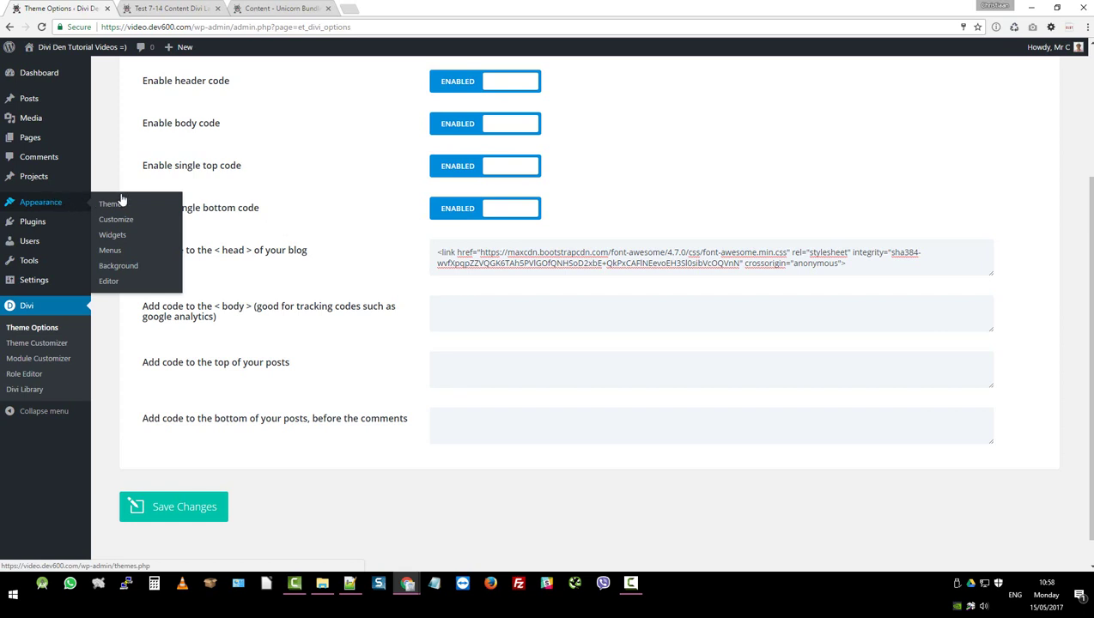
- Open the child theme's functions.php in the theme editor and 'code for functions php' in Notepad++
left_click(110, 282)
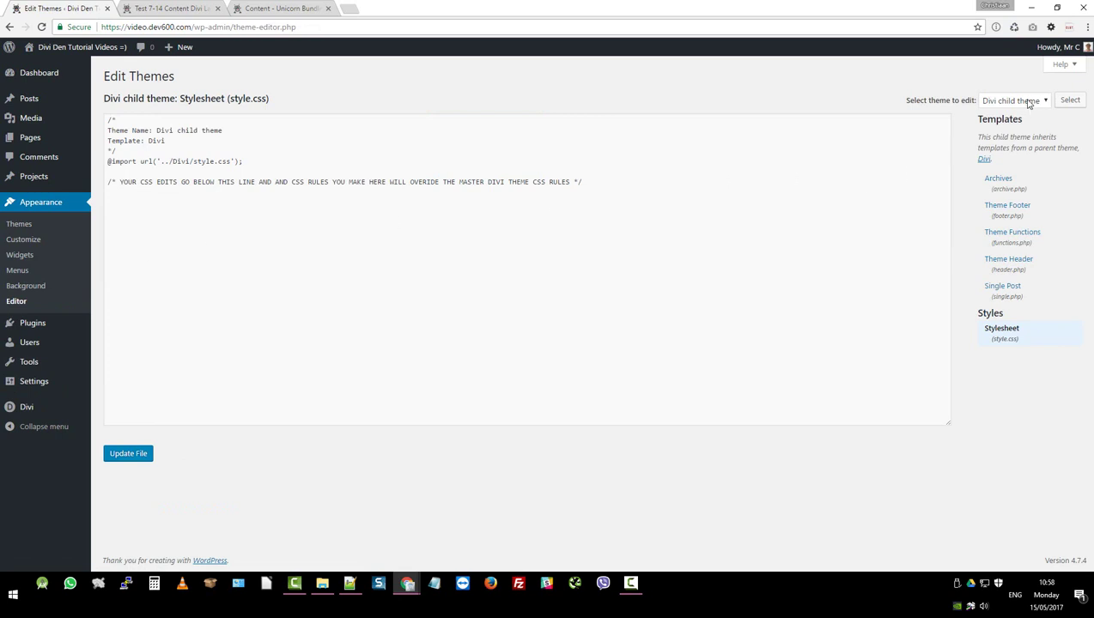
left_click(1027, 237)
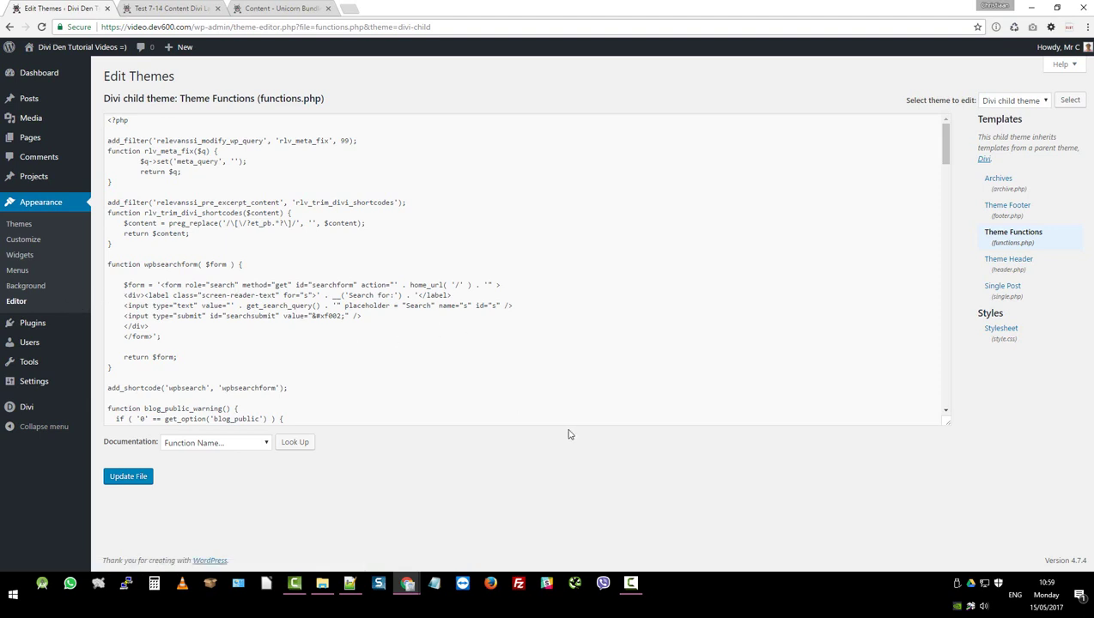
left_click(323, 585)
scroll(423, 408, "down", 5)
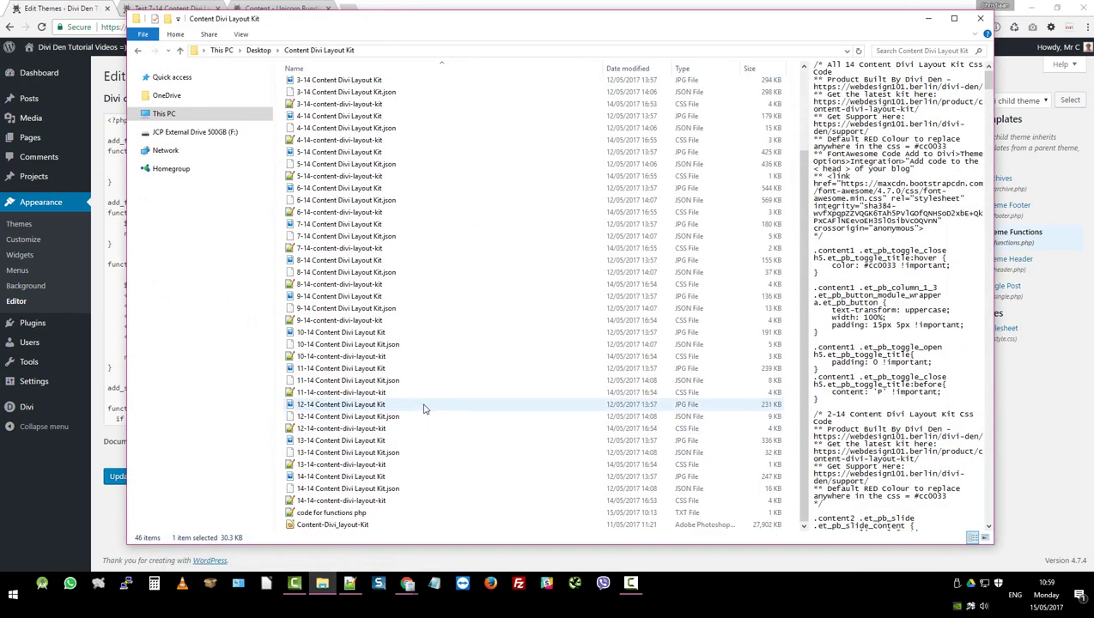
left_click(360, 513)
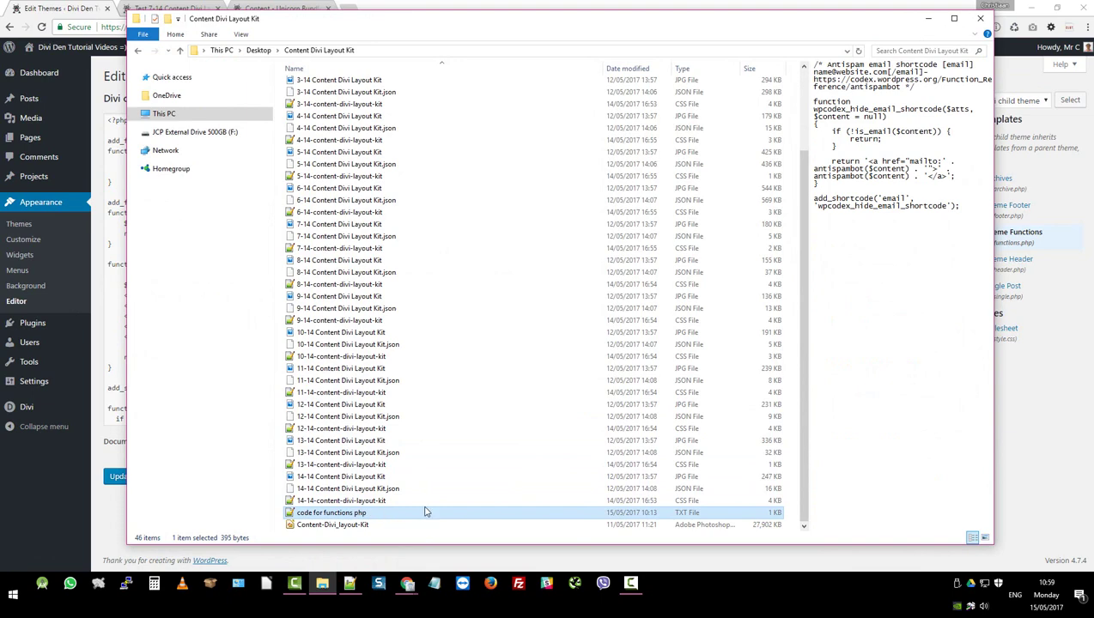
right_click(388, 513)
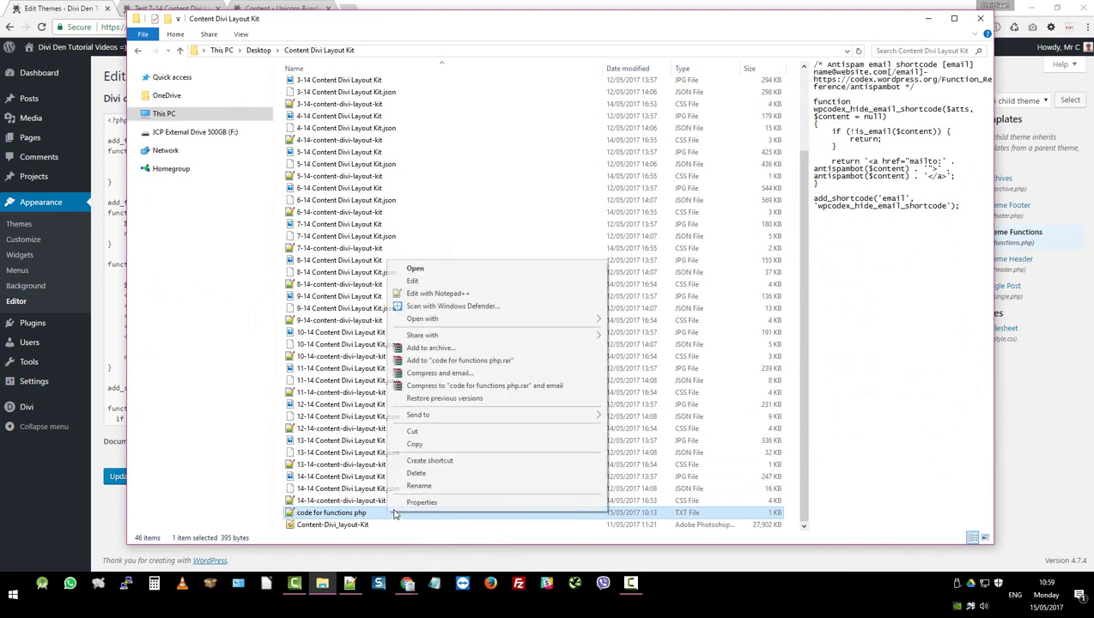
left_click(469, 279)
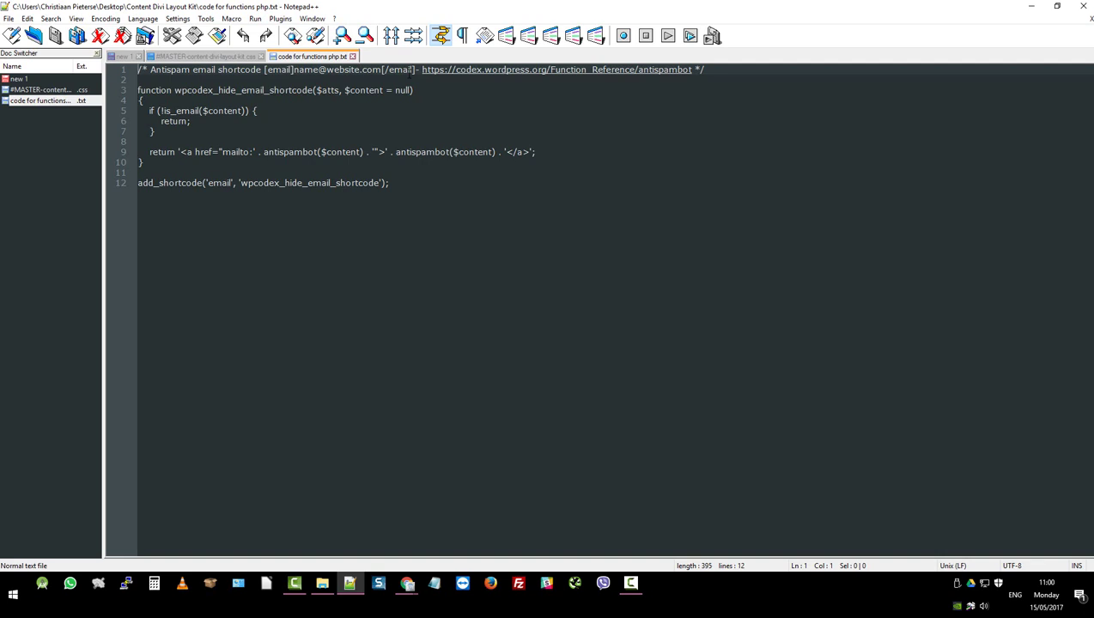
- Select the whole antispam shortcode snippet in 'code for functions php.txt' and minimise Notepad++
left_click_drag(400, 186, 137, 69)
key("ctrl+c")
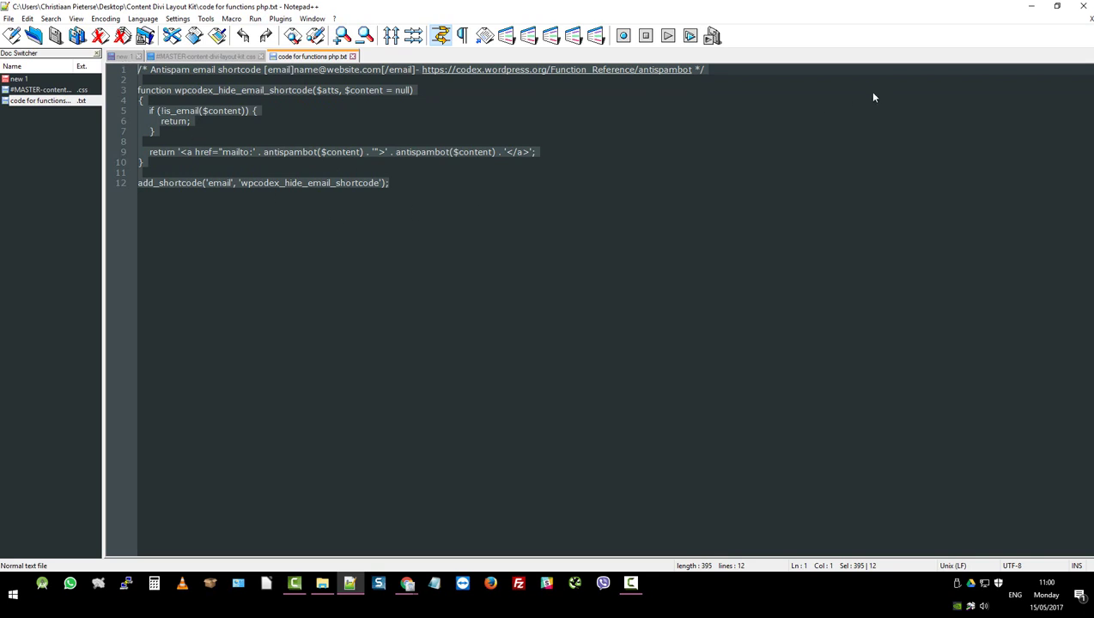
left_click(1032, 6)
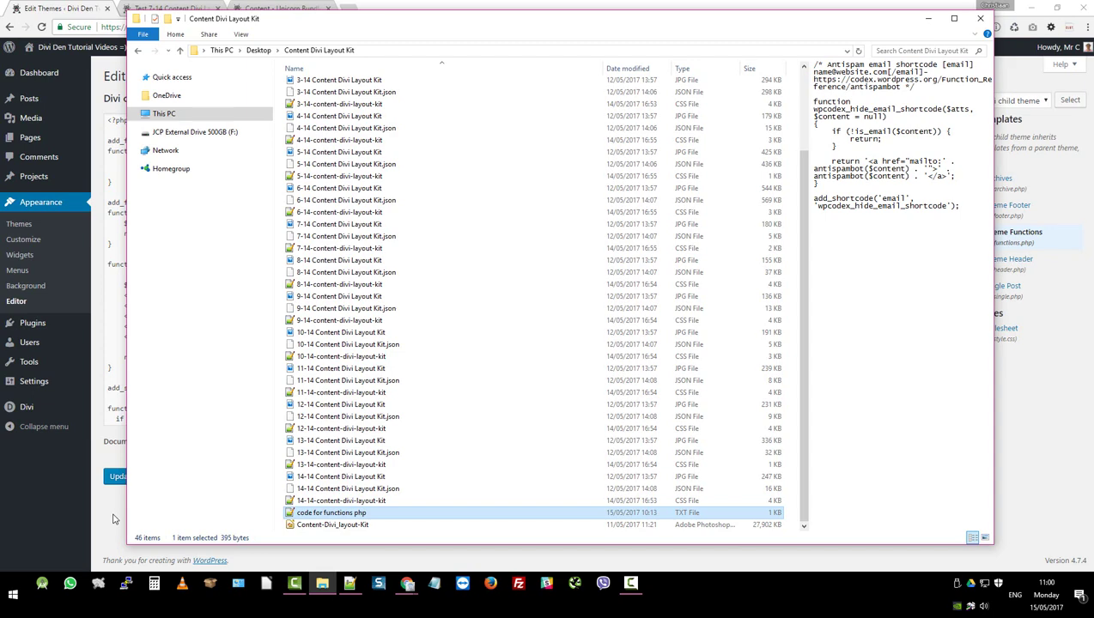
- Paste the antispam email shortcode function before the closing ?> of functions.php and update the file
left_click(112, 519)
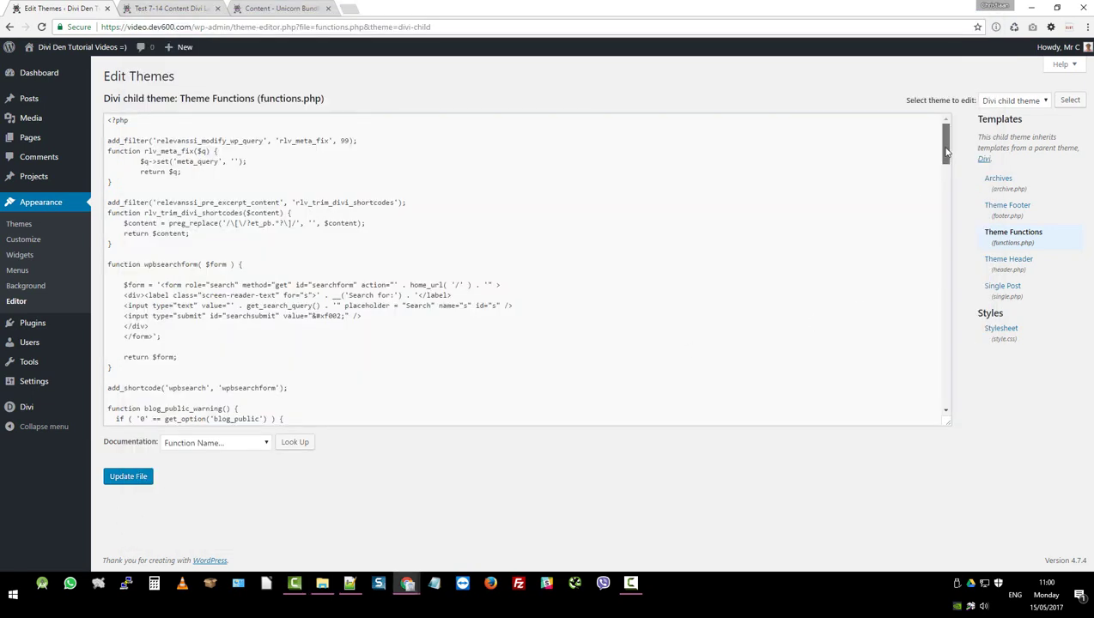
left_click_drag(947, 152, 923, 420)
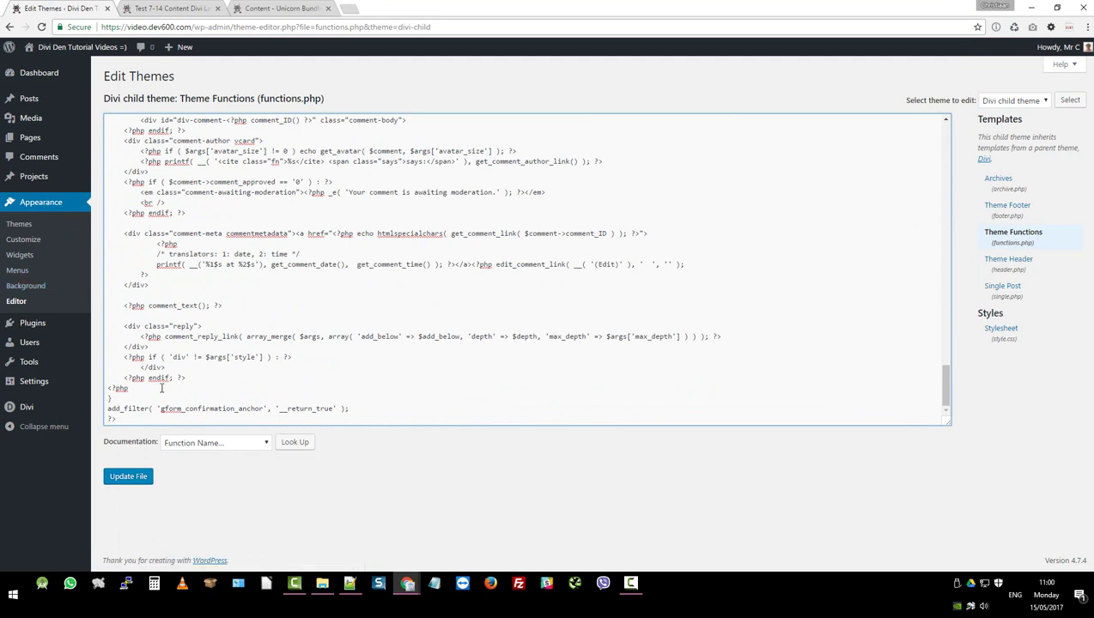
left_click(113, 418)
key("Return")
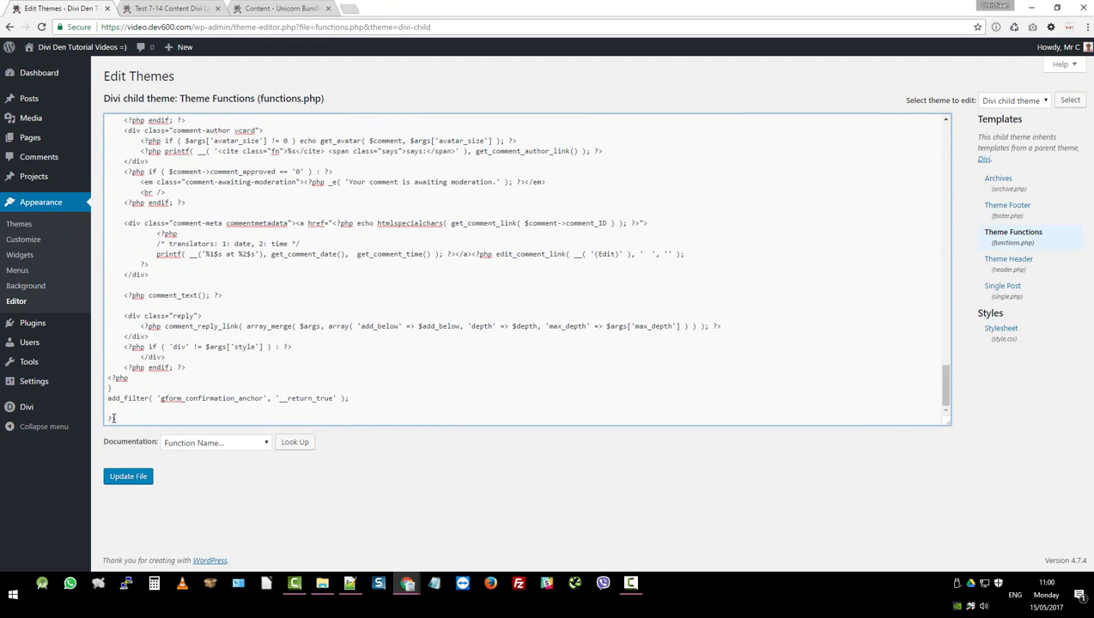
key("ctrl+v")
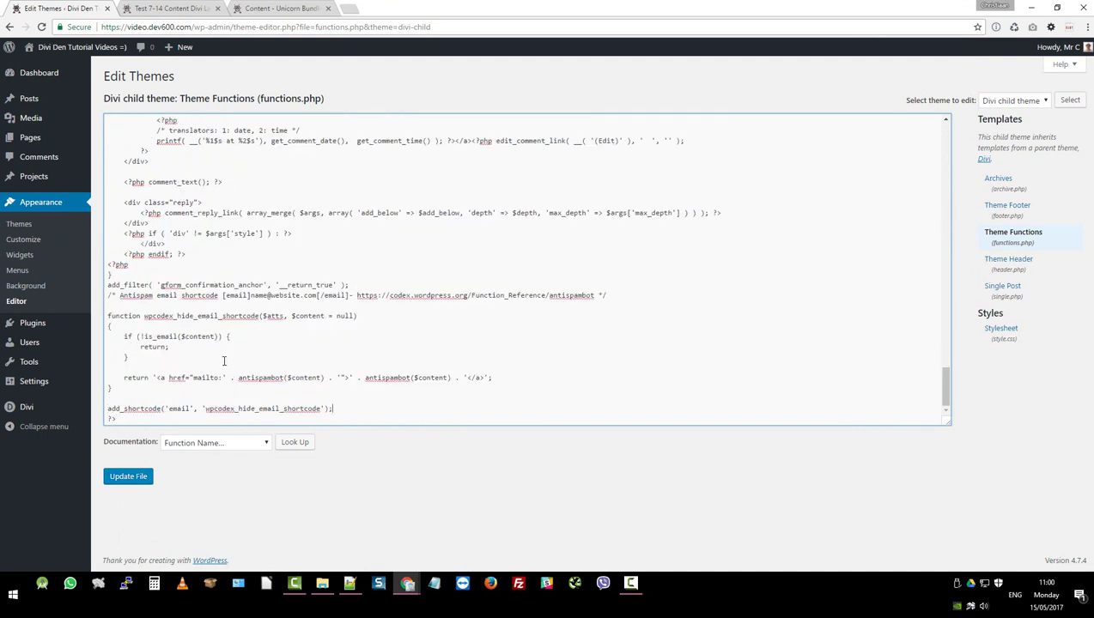
left_click(125, 418)
left_click(127, 480)
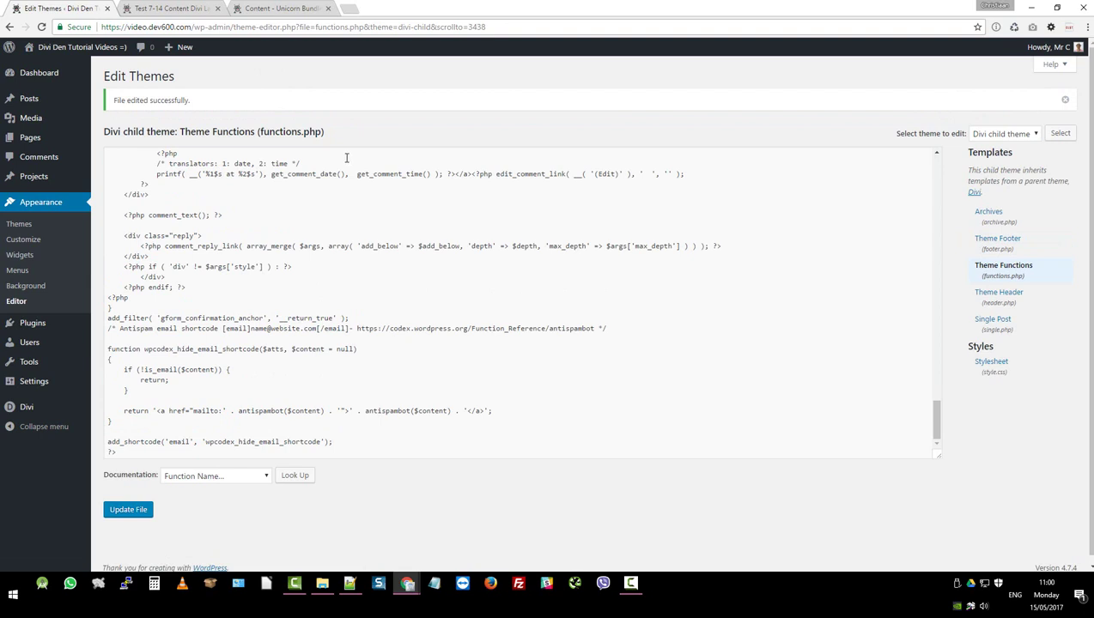
left_click(188, 8)
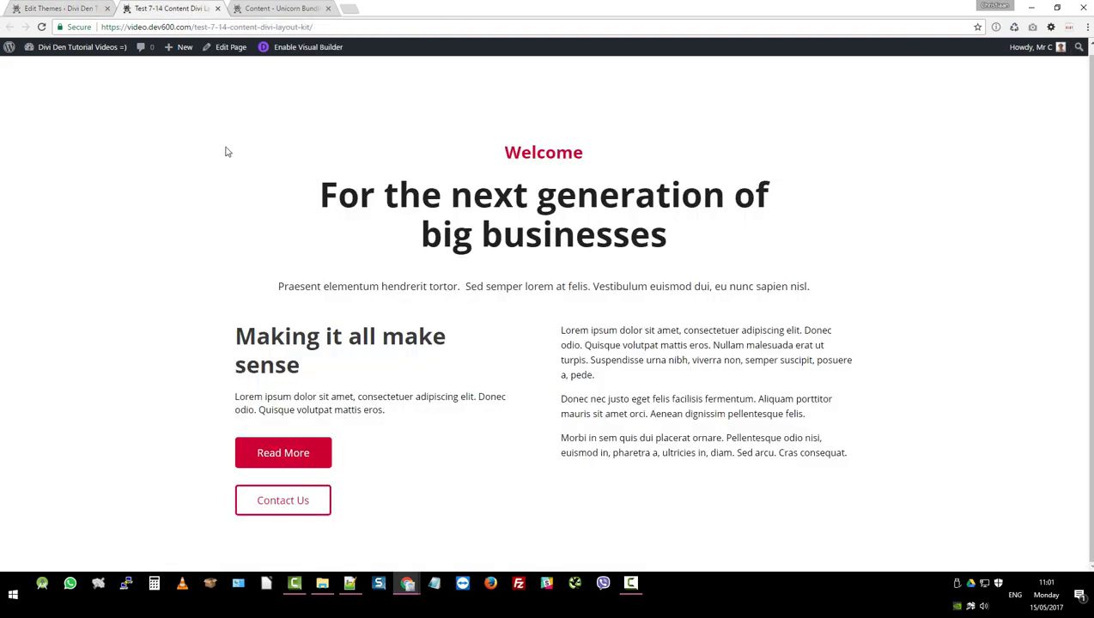
key("F5")
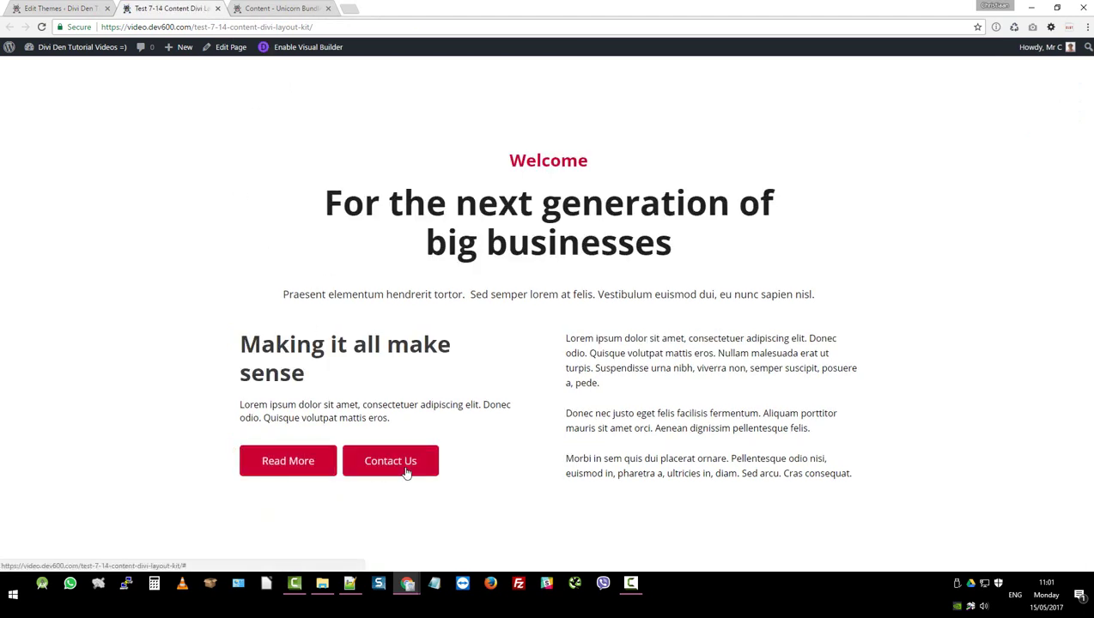
left_click(1061, 6)
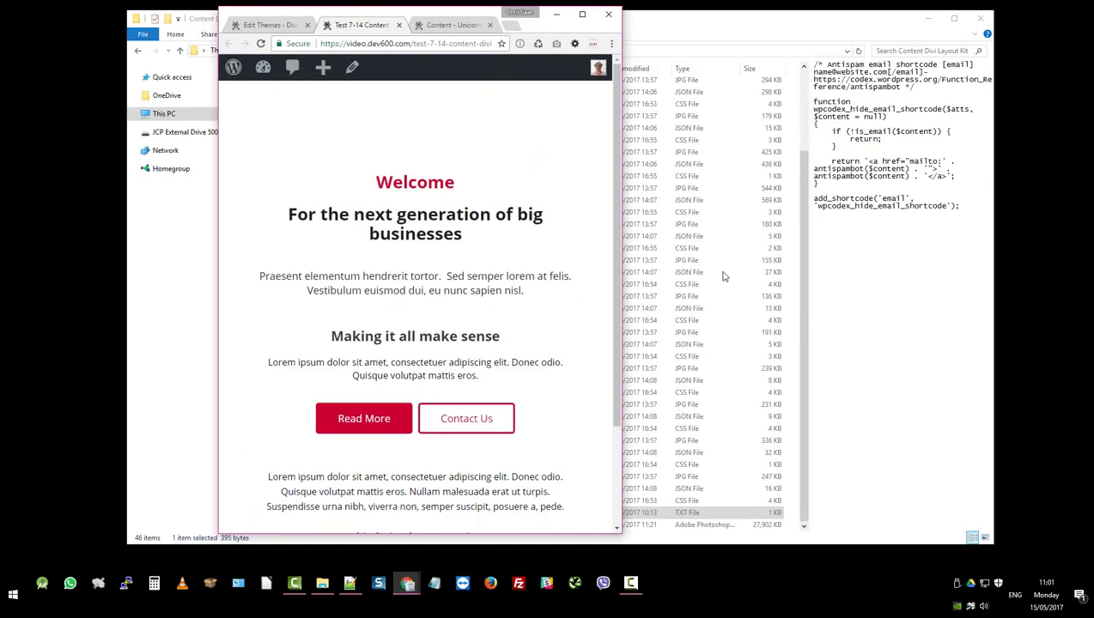
left_click(930, 12)
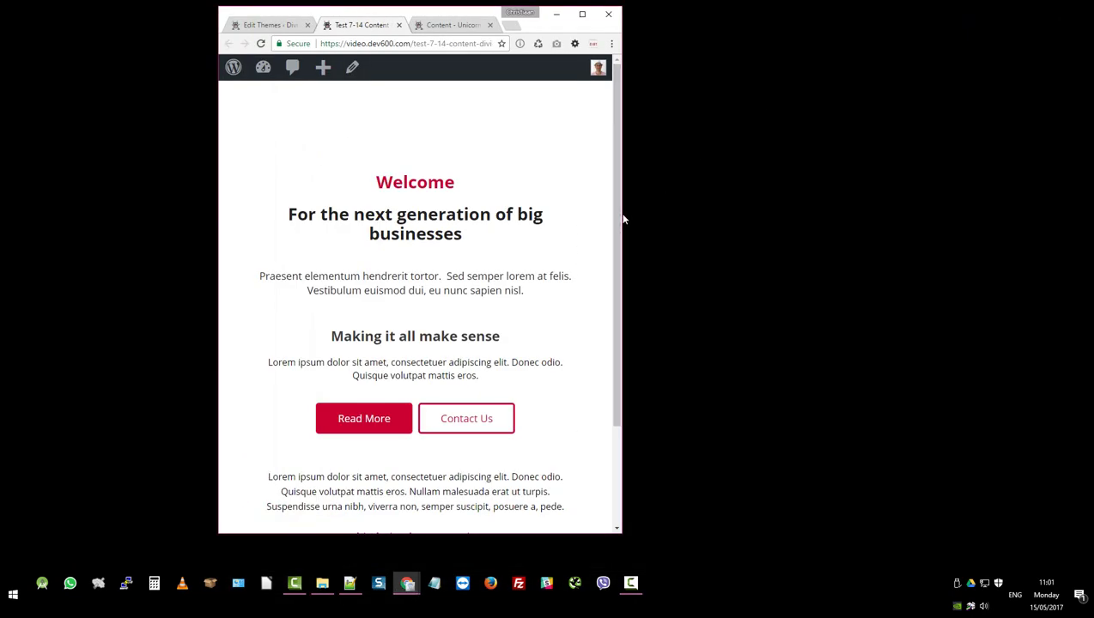
left_click_drag(623, 216, 775, 224)
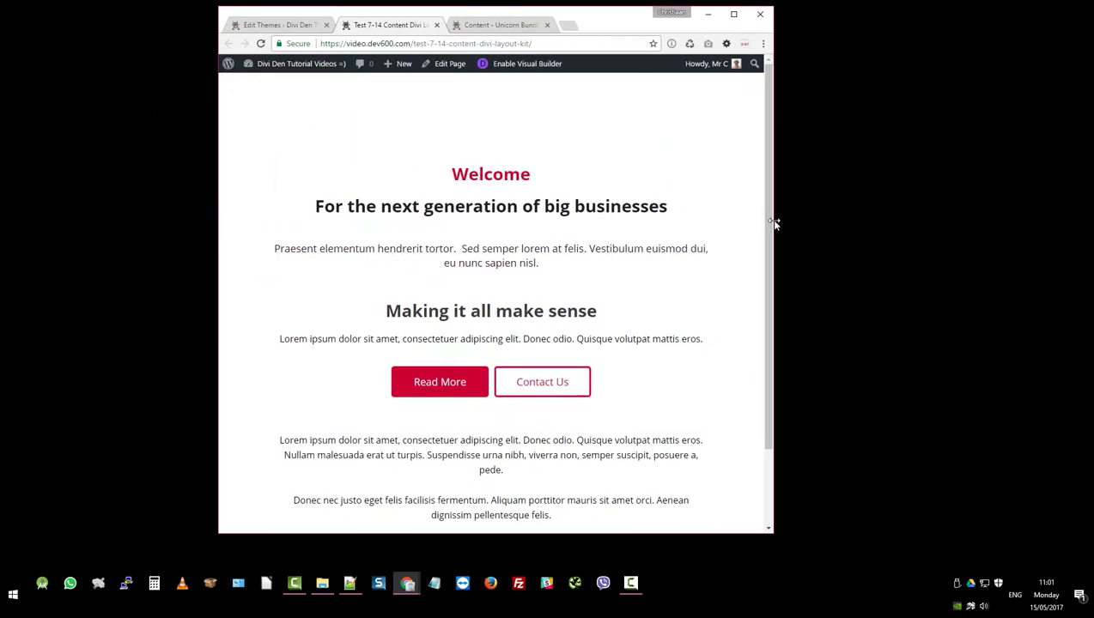
left_click(734, 15)
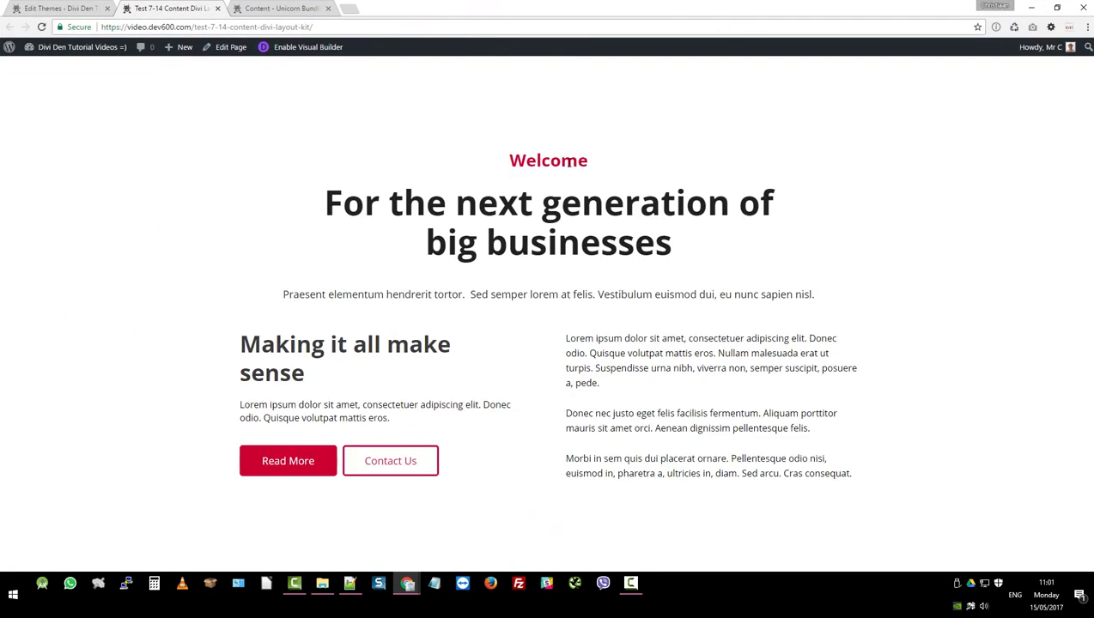
double_click(584, 163)
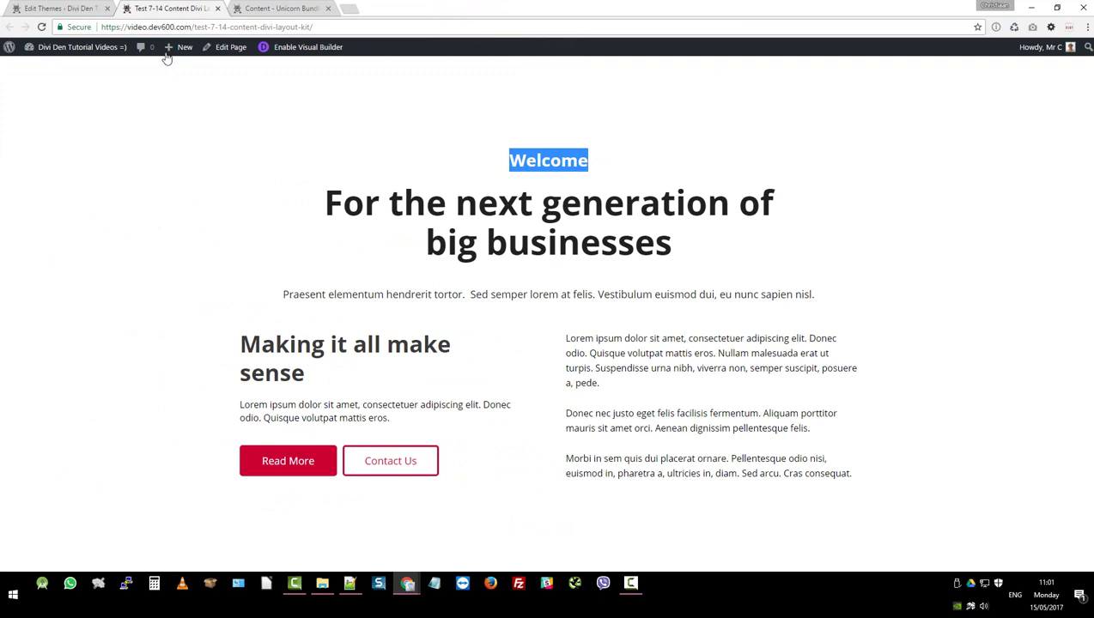
left_click(67, 10)
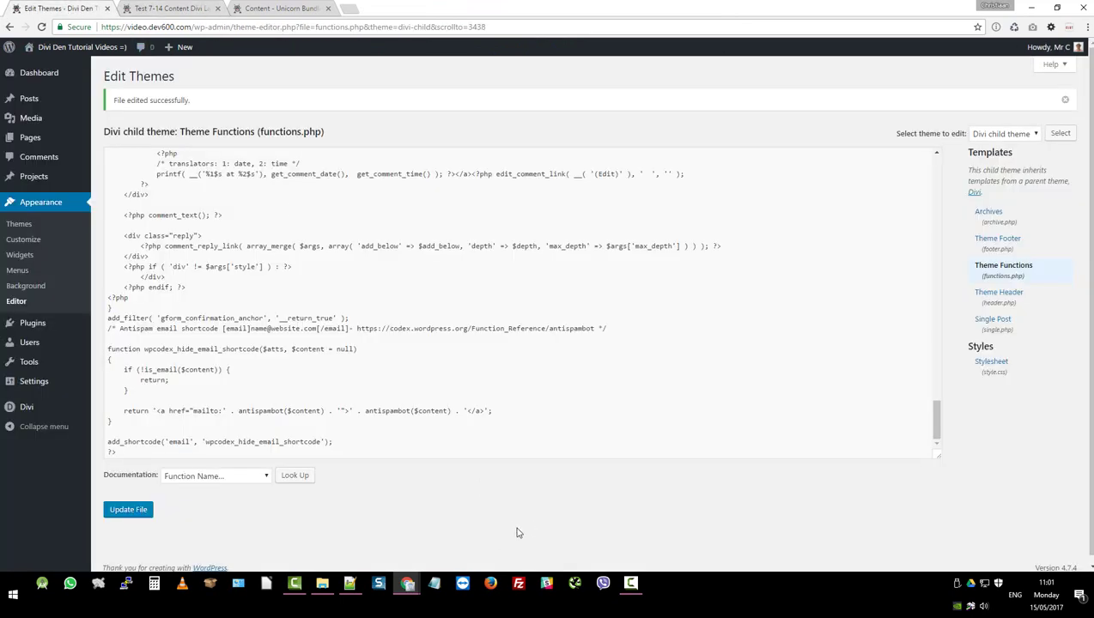
- Open #MASTER-content-divi-layout-kit.css, select #cc0033 on line 11 and search for it
left_click(350, 586)
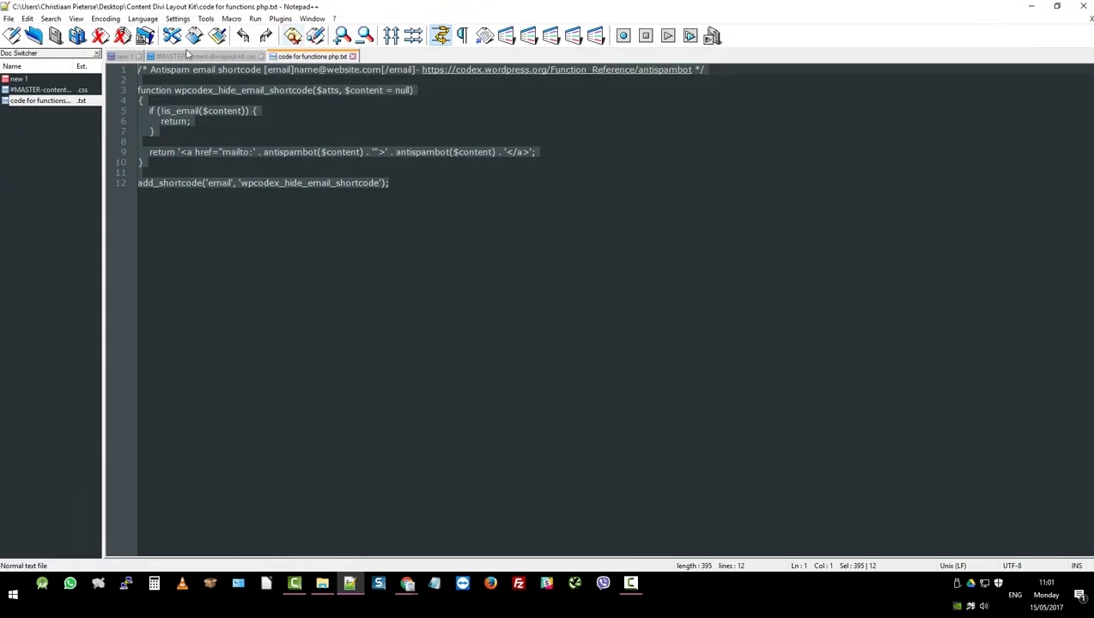
left_click(187, 56)
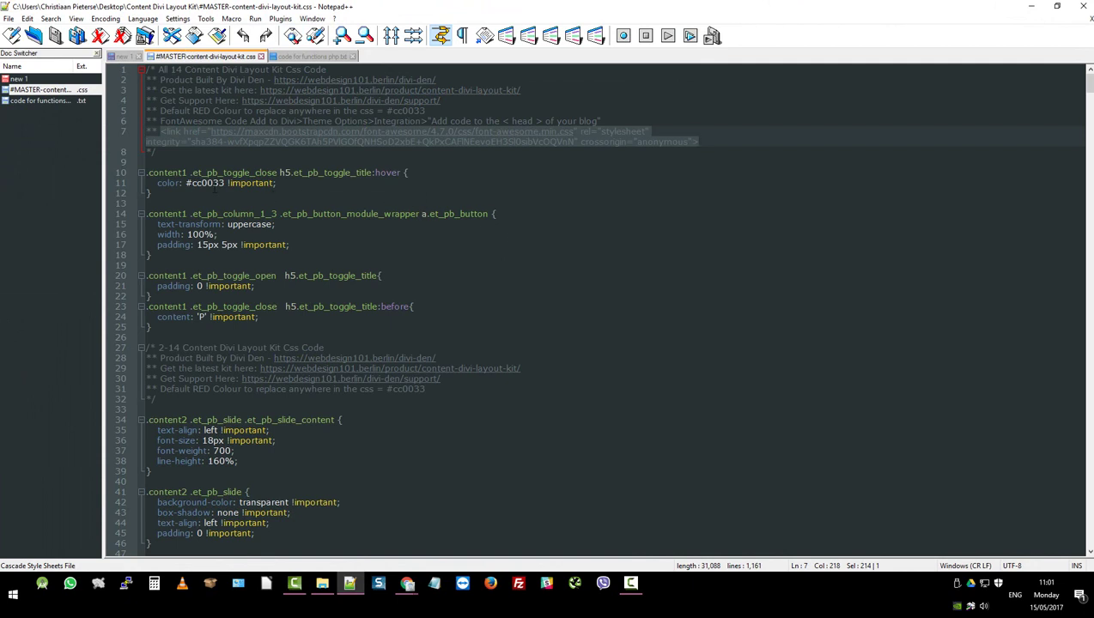
left_click_drag(186, 183, 225, 183)
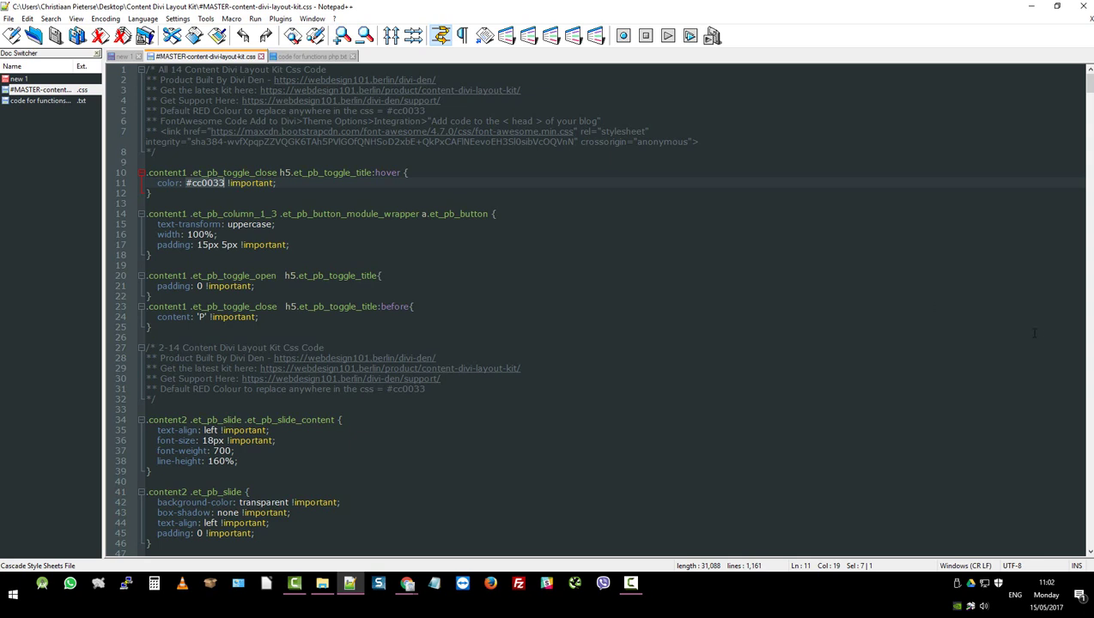
key("Up")
key("Up")
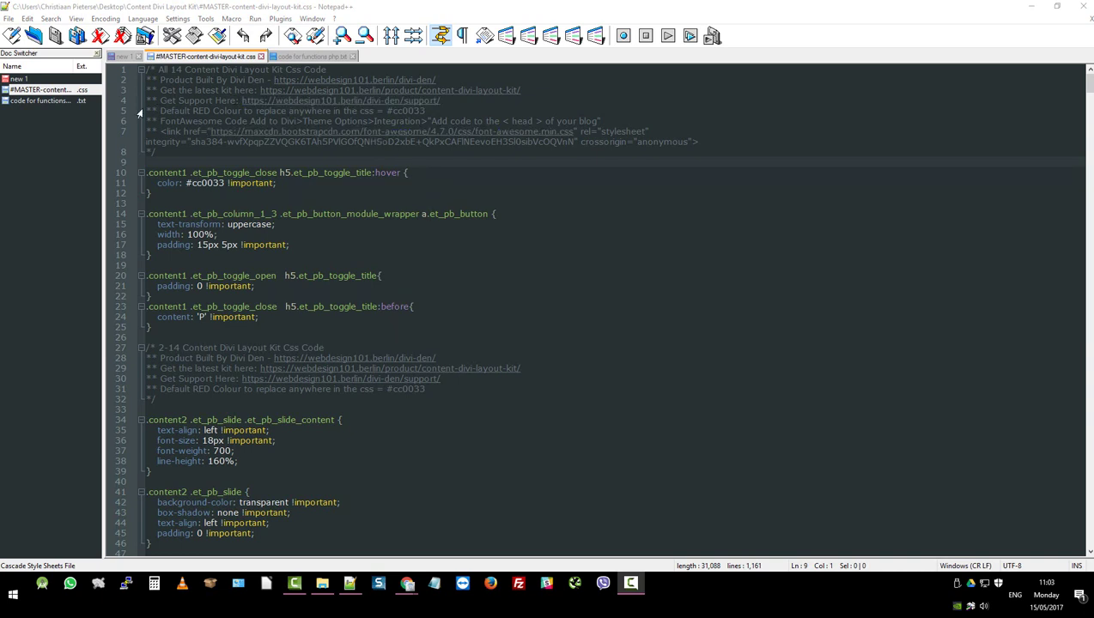
left_click_drag(140, 112, 442, 109)
left_click(442, 109)
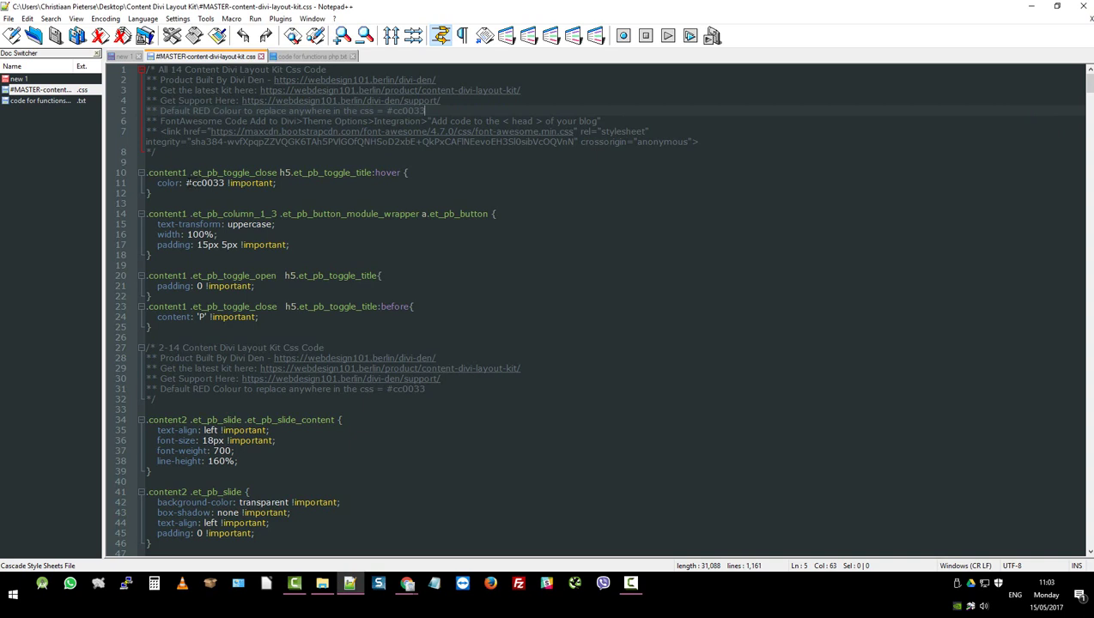
left_click_drag(189, 183, 225, 183)
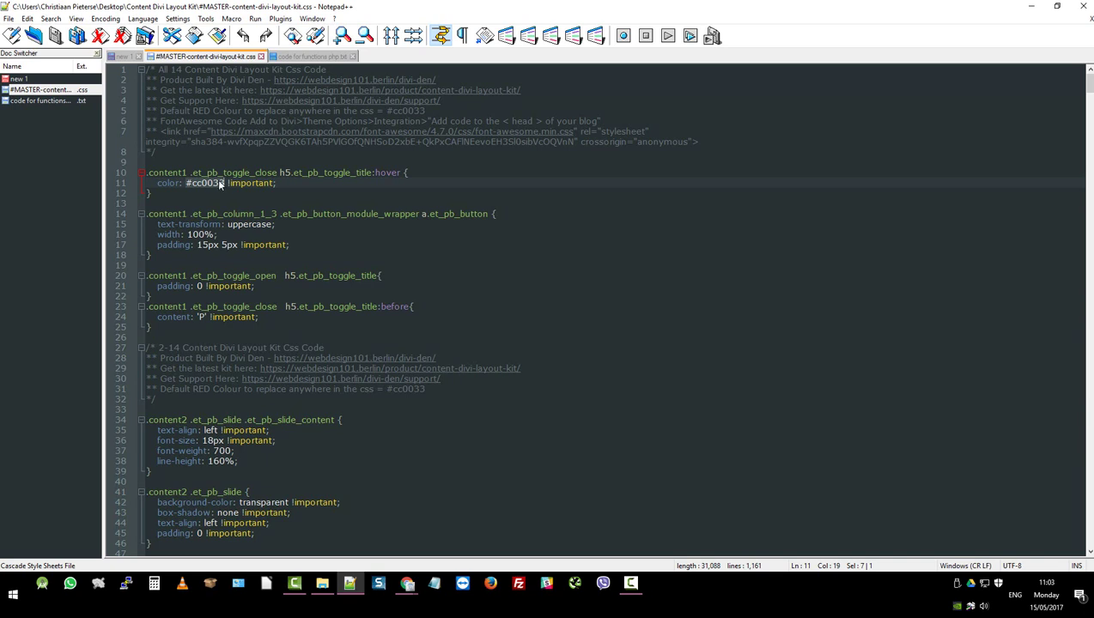
key("ctrl+f")
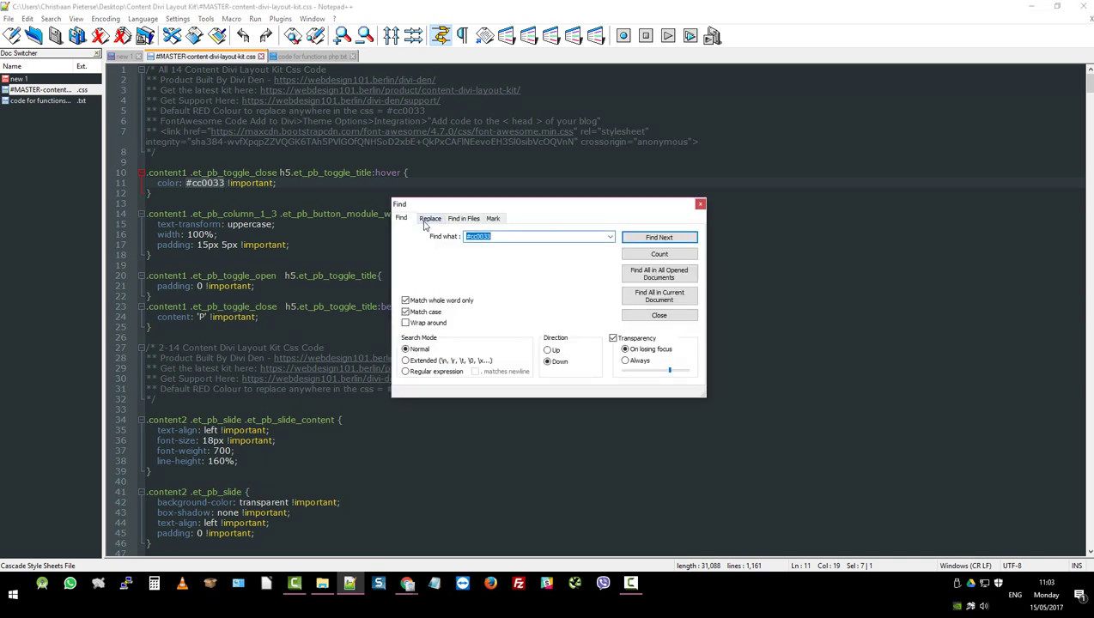
- Replace all occurrences of red #cc0033 with purple #974df3 in the master stylesheet
left_click(430, 218)
key("Tab")
left_click(486, 254)
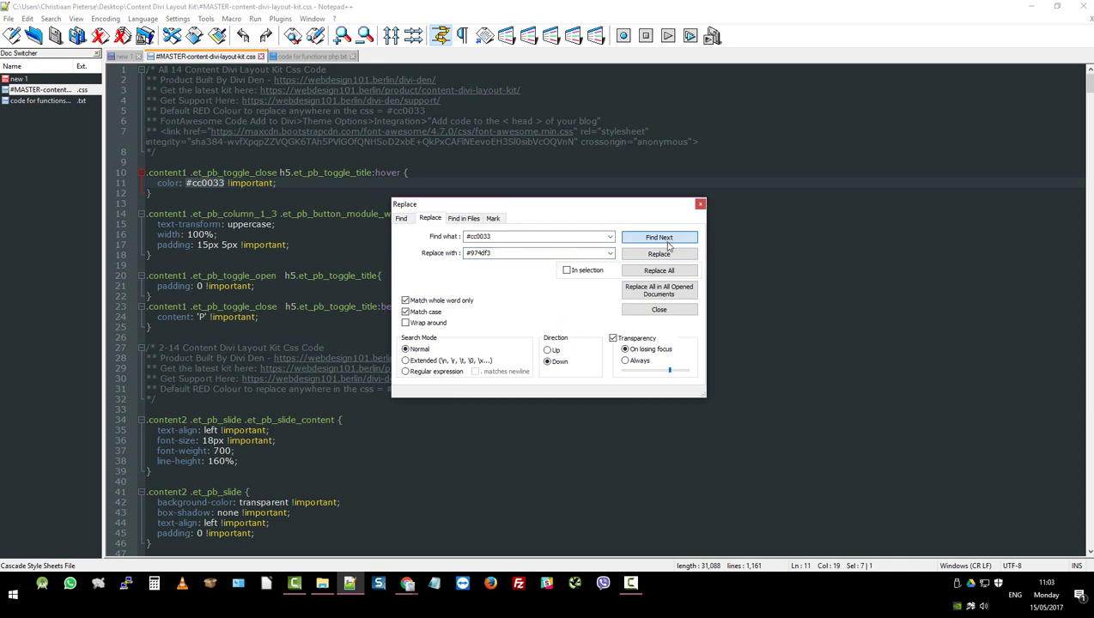
left_click(664, 255)
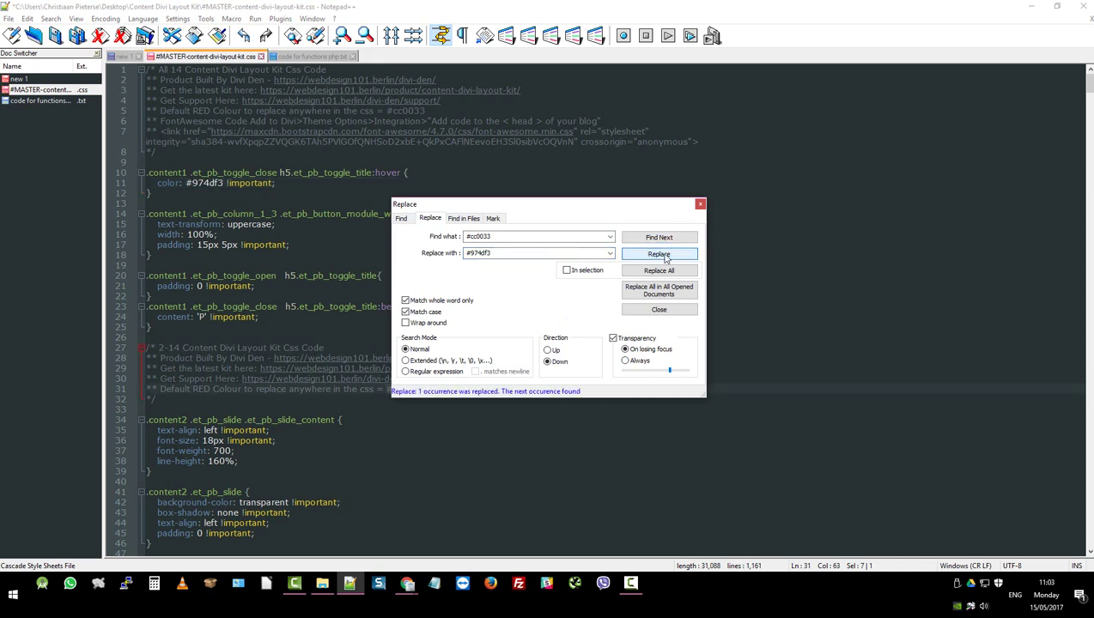
left_click(666, 273)
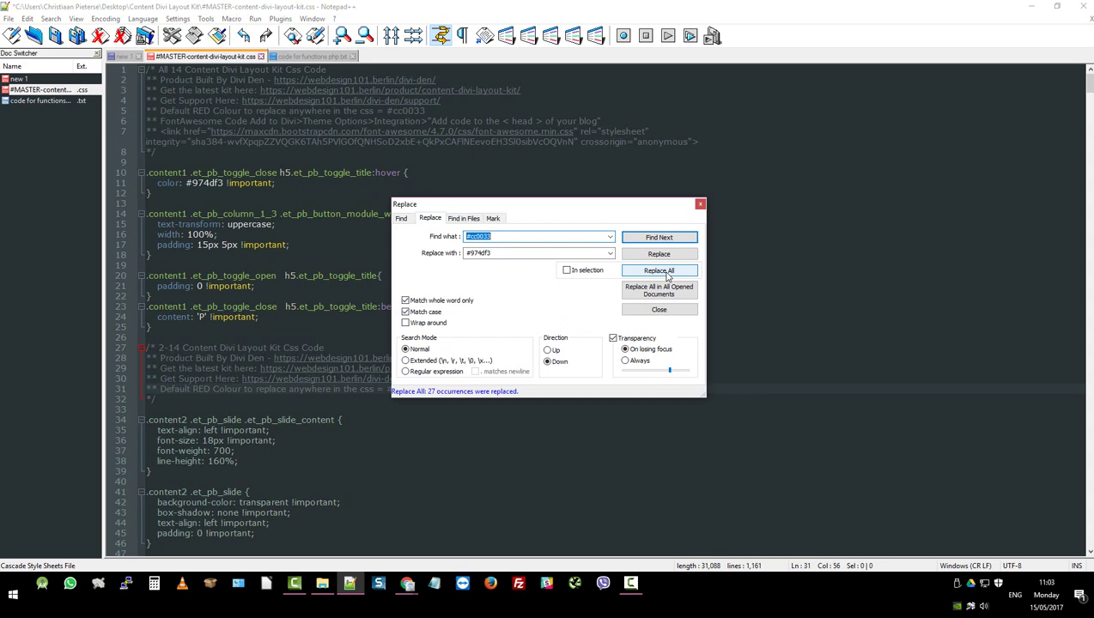
- Close the Replace dialog, select the entire recoloured stylesheet and return to the browser
left_click(699, 204)
left_click(626, 274)
key("ctrl+a")
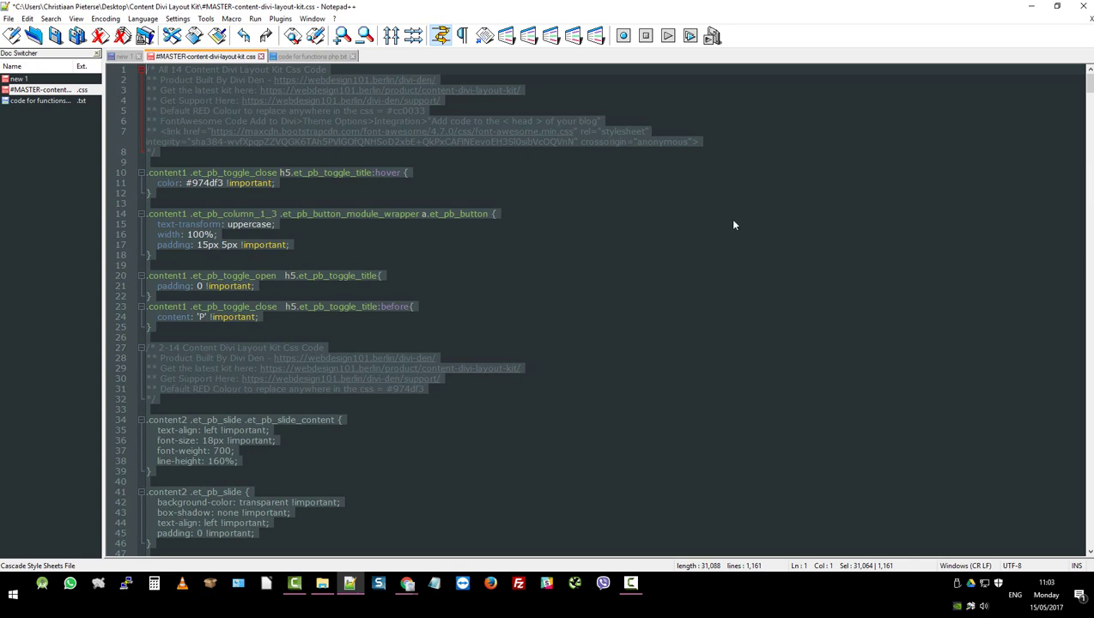
left_click(1031, 6)
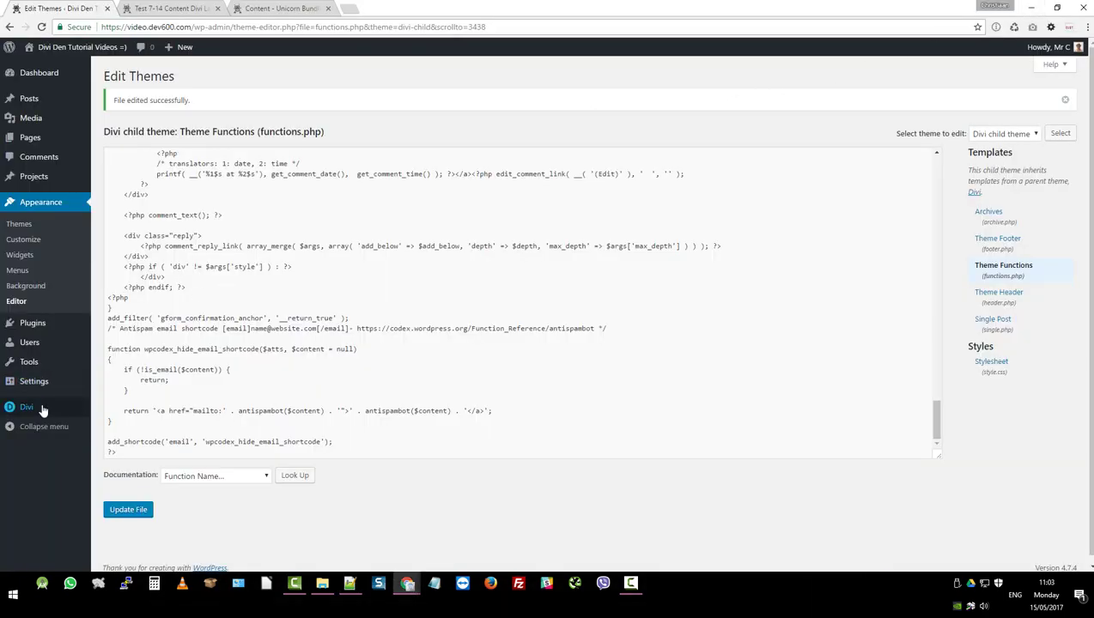
- Swap the Divi Theme Options Custom CSS for the recoloured #974df3 layout kit stylesheet
mouse_move(40, 410)
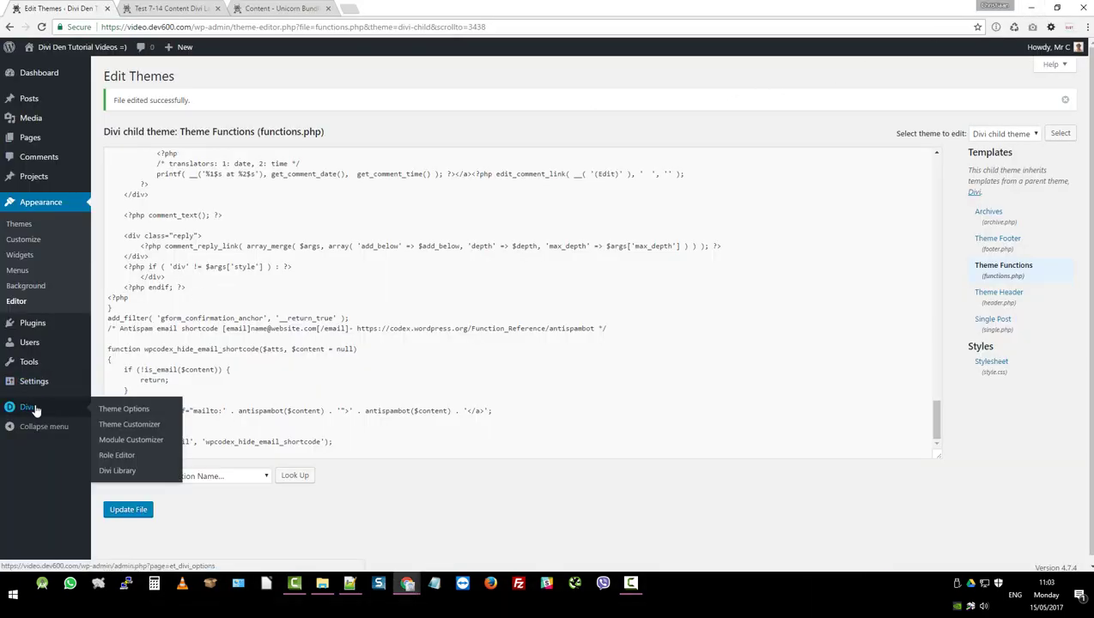
left_click(129, 412)
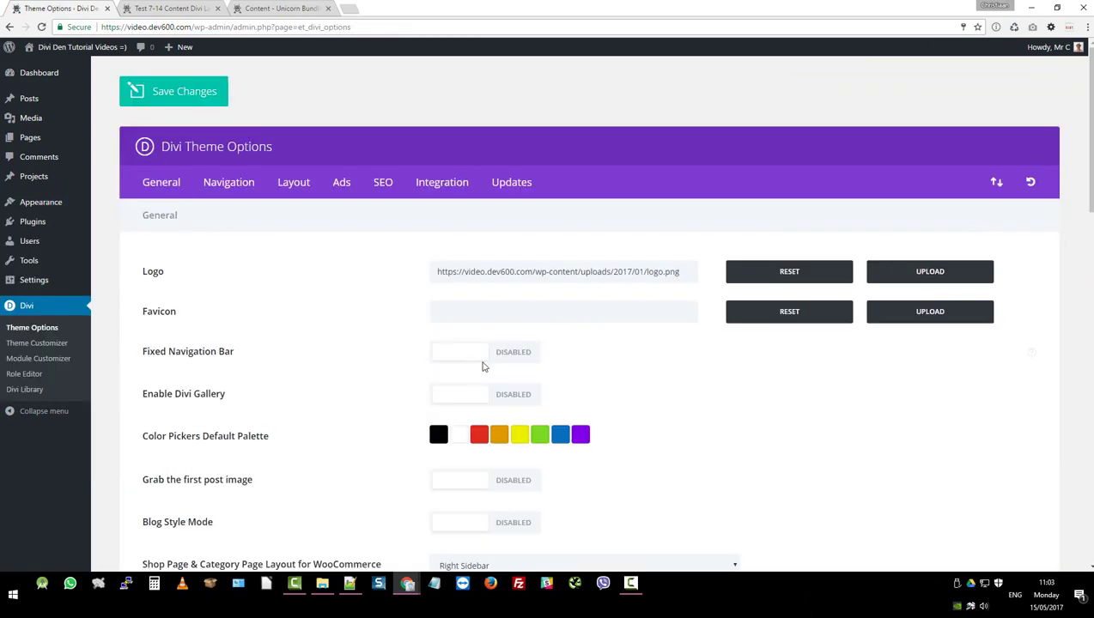
scroll(481, 370, "down", 14)
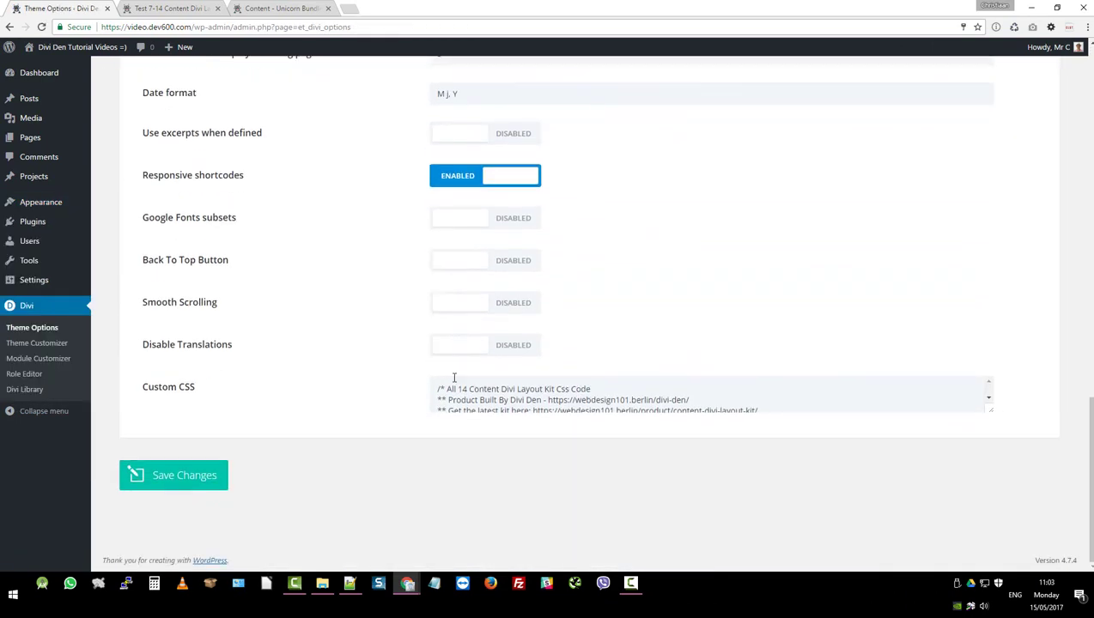
left_click(604, 402)
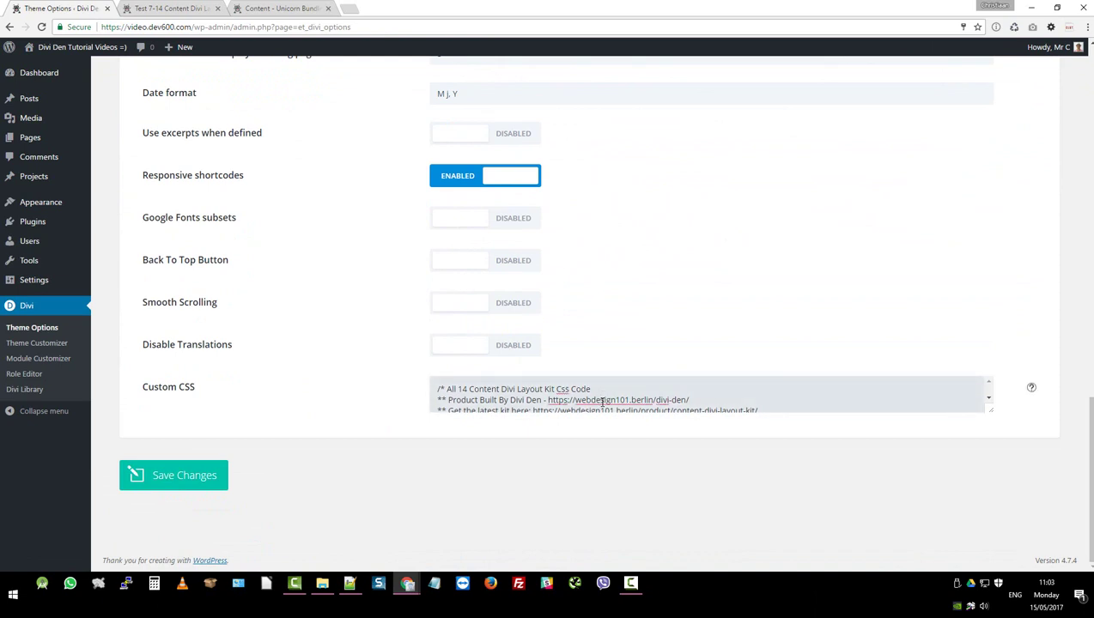
key("ctrl+a")
key("Delete")
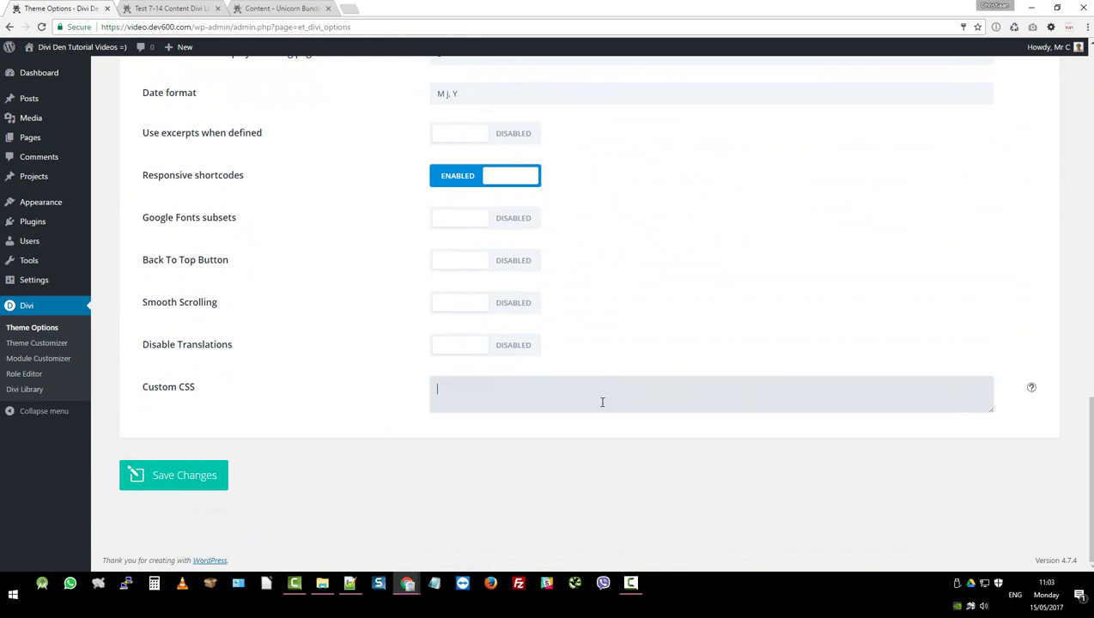
key("ctrl+v")
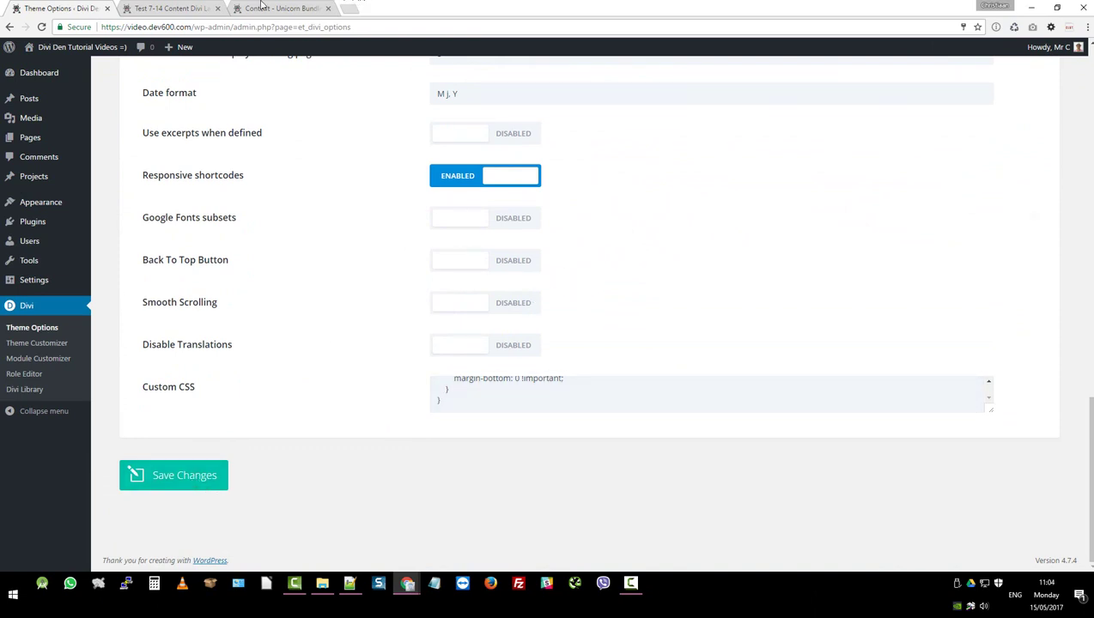
- Reload the Test 7-14 page to check the new styles, then open it in the page editor
left_click(175, 7)
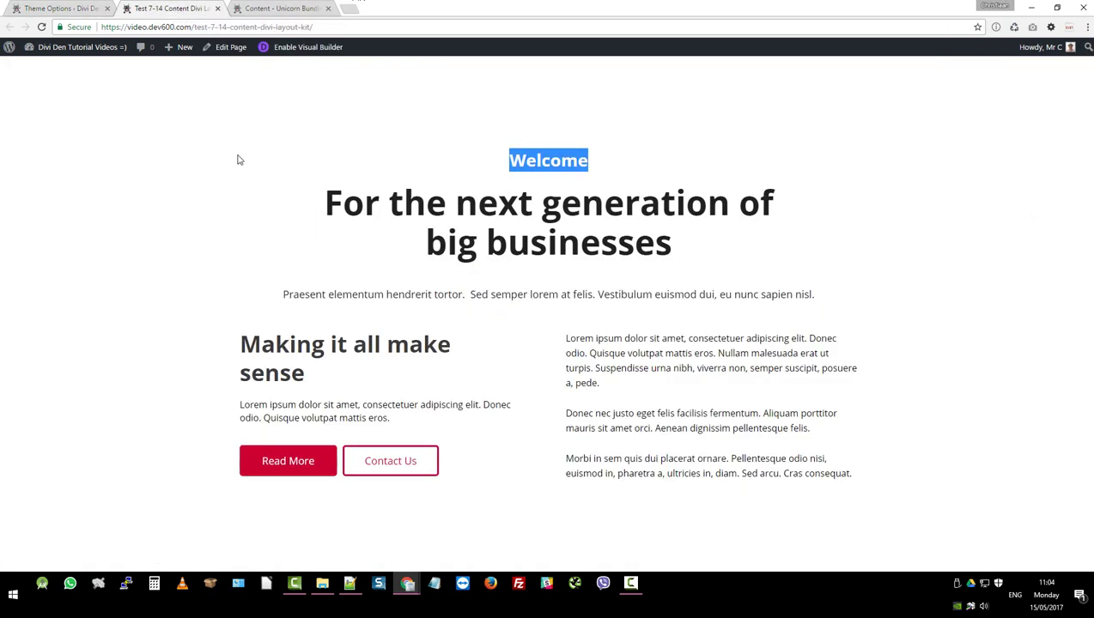
left_click(588, 147)
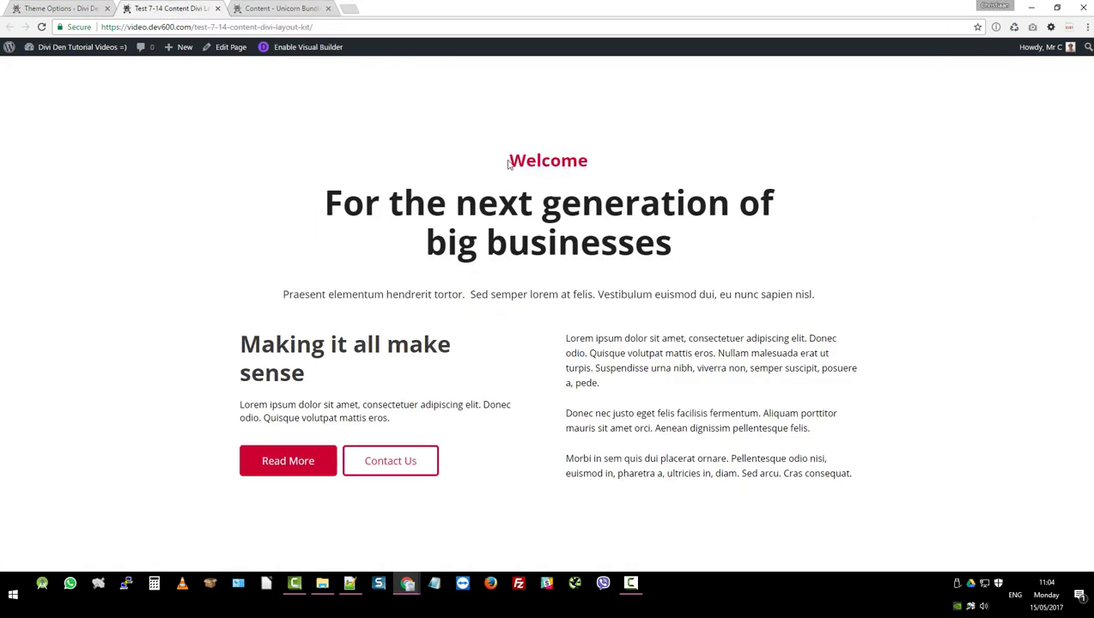
left_click_drag(511, 161, 613, 161)
left_click(335, 400)
key("F5")
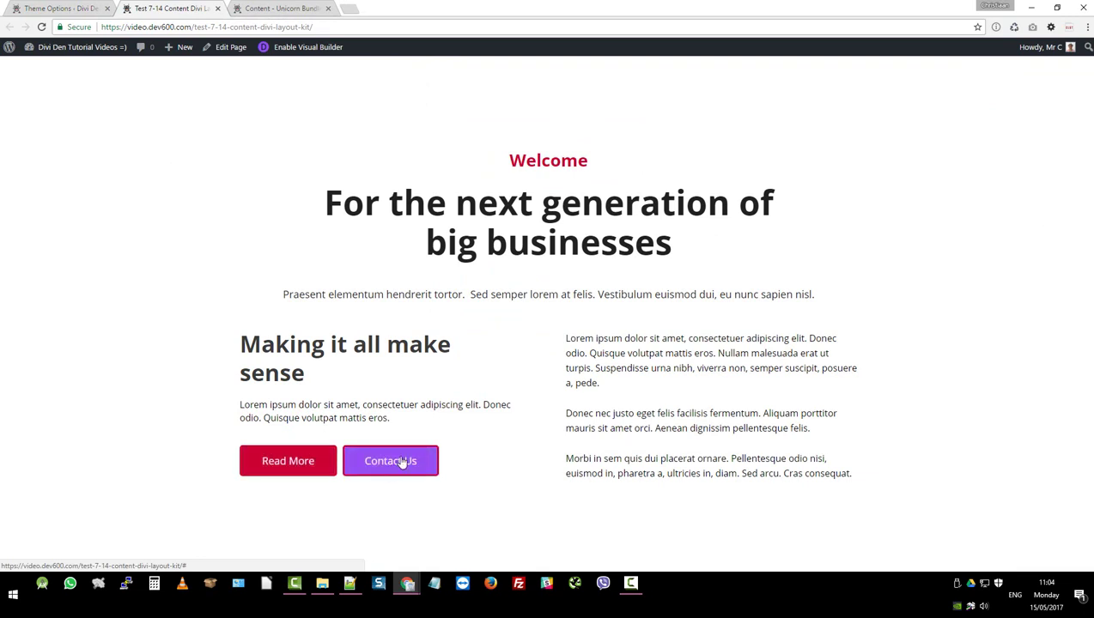
left_click(229, 50)
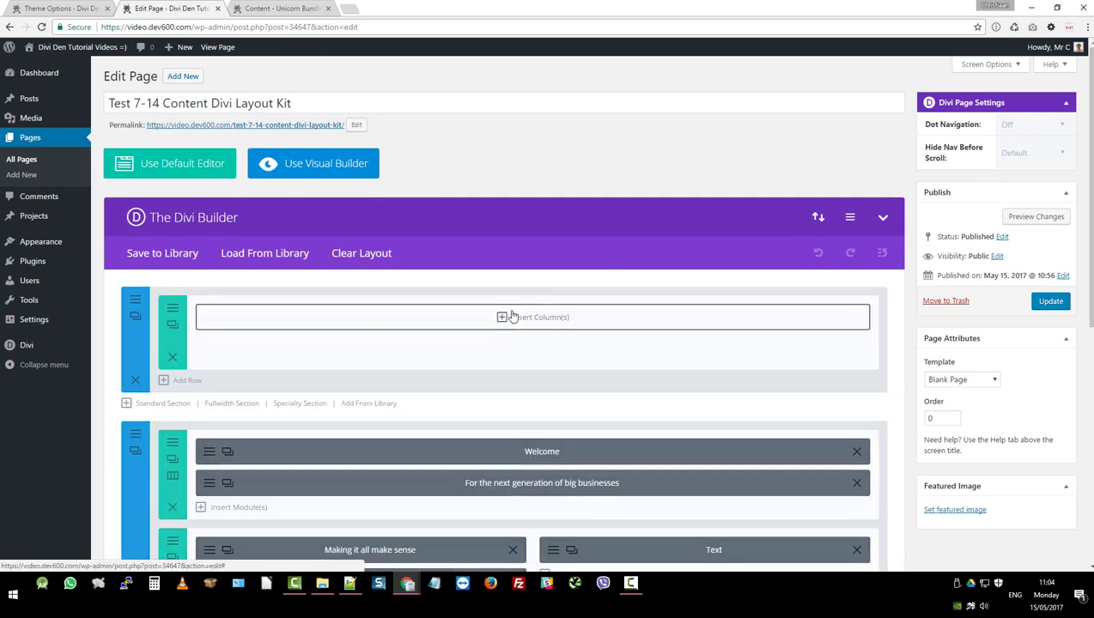
scroll(557, 249, "down", 2)
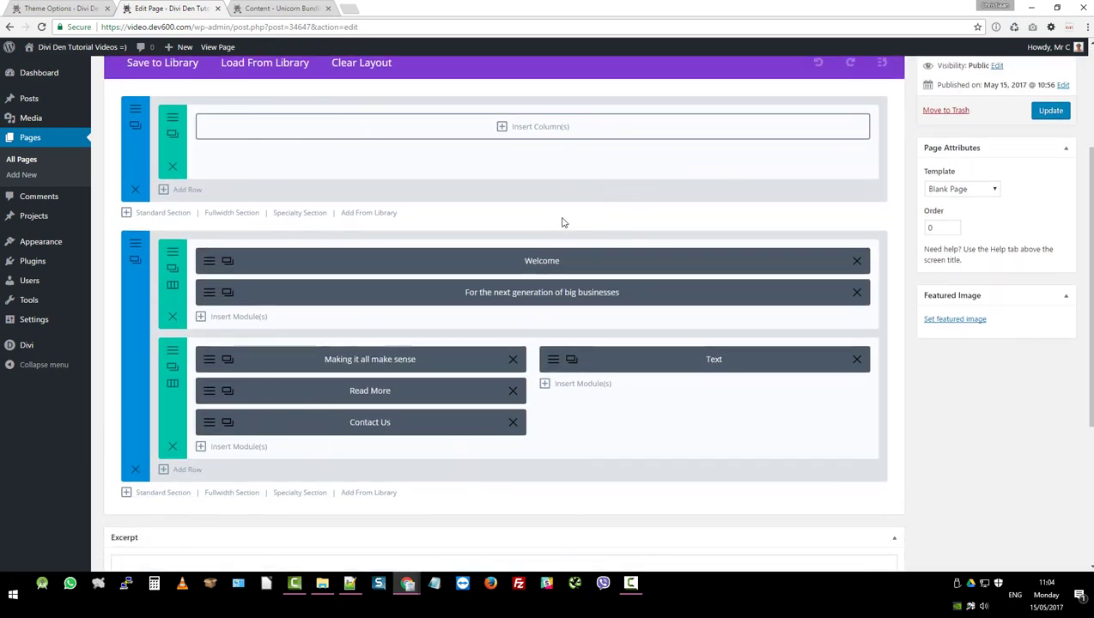
- Open the Welcome module's Design settings and its Header Text Color picker
scroll(545, 172, "down", 1)
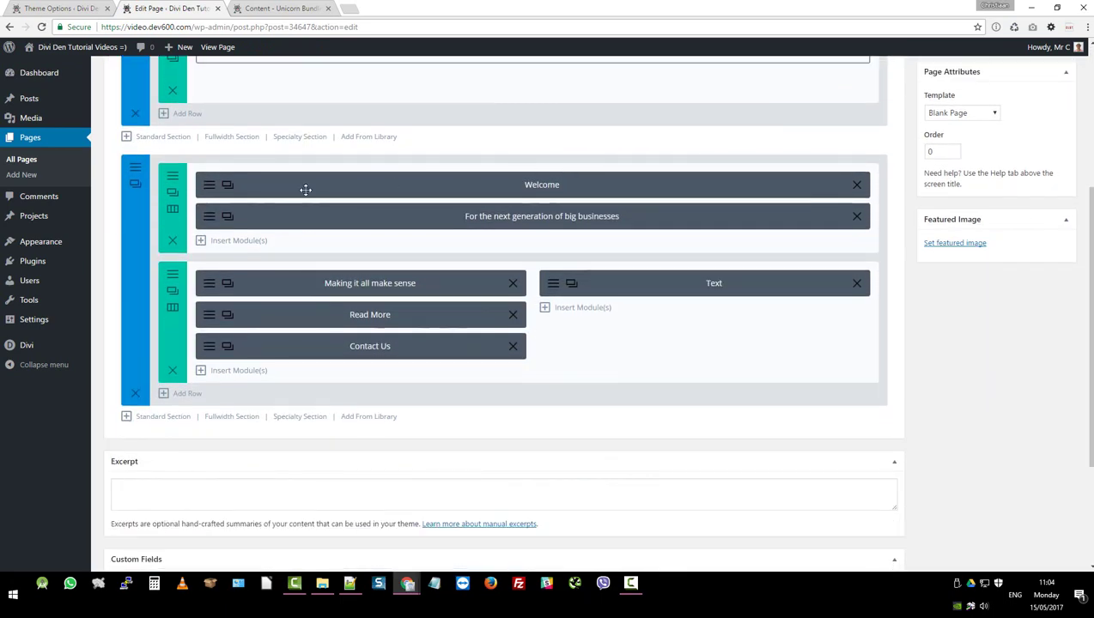
left_click(214, 186)
scroll(396, 232, "down", 8)
scroll(323, 285, "up", 3)
left_click(379, 144)
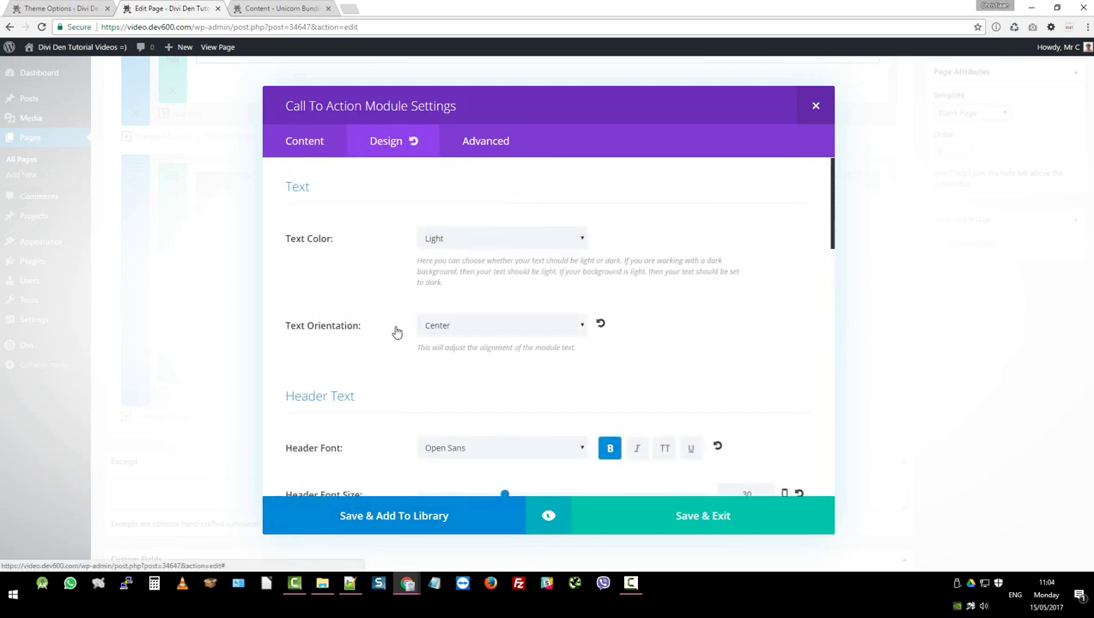
scroll(395, 326, "down", 2)
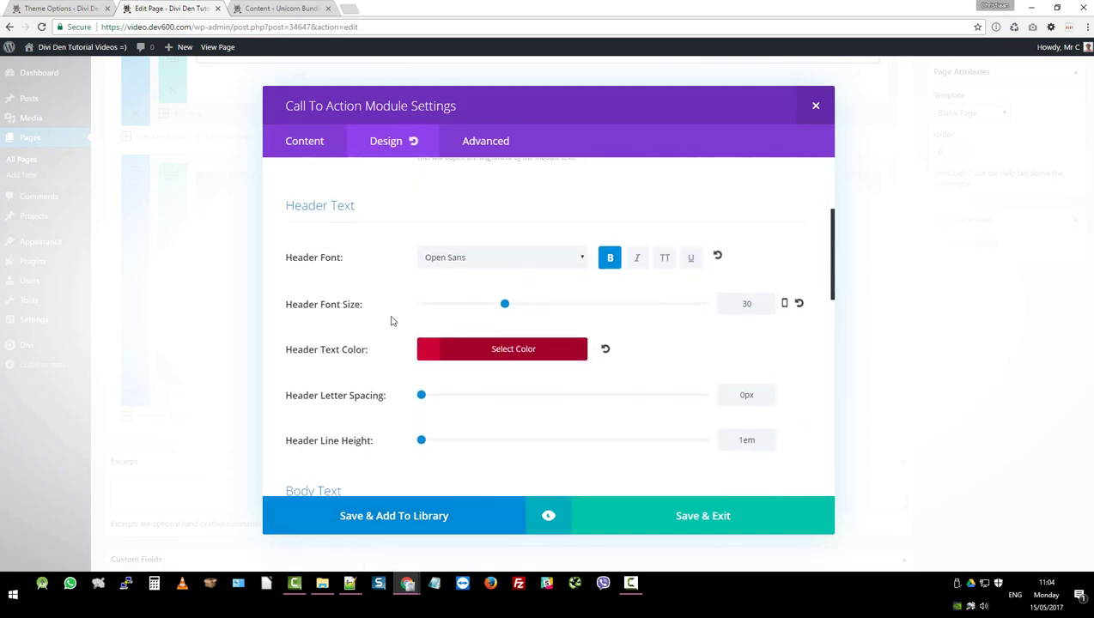
left_click(497, 355)
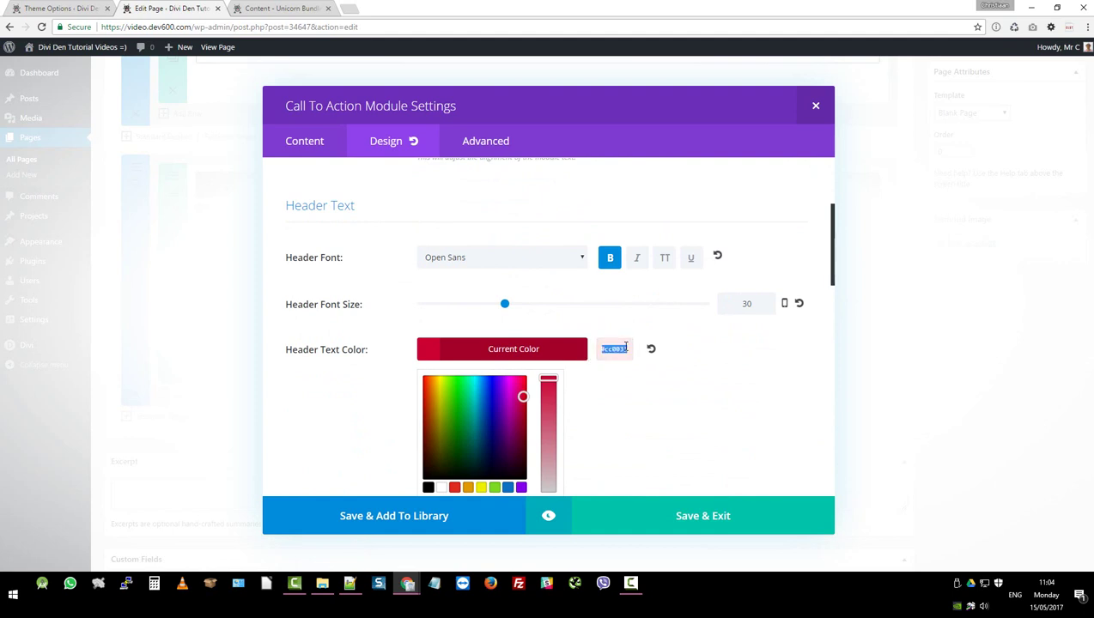
- Copy #974df3 from the CSS file and apply it as the Welcome header text colour
left_click(349, 583)
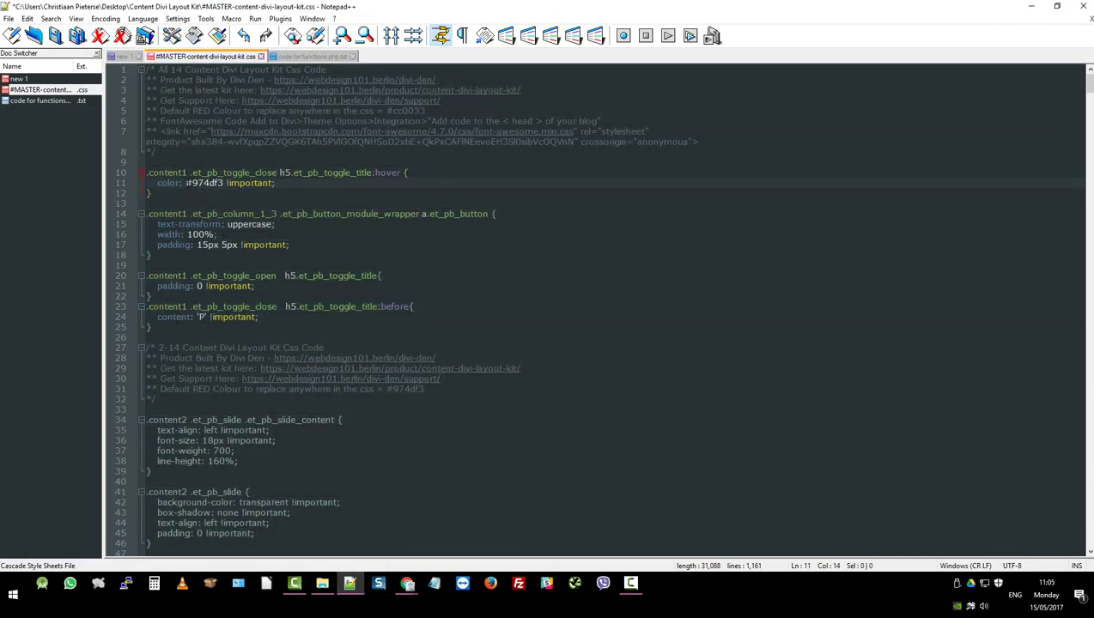
left_click_drag(186, 183, 197, 182)
key("alt+Tab")
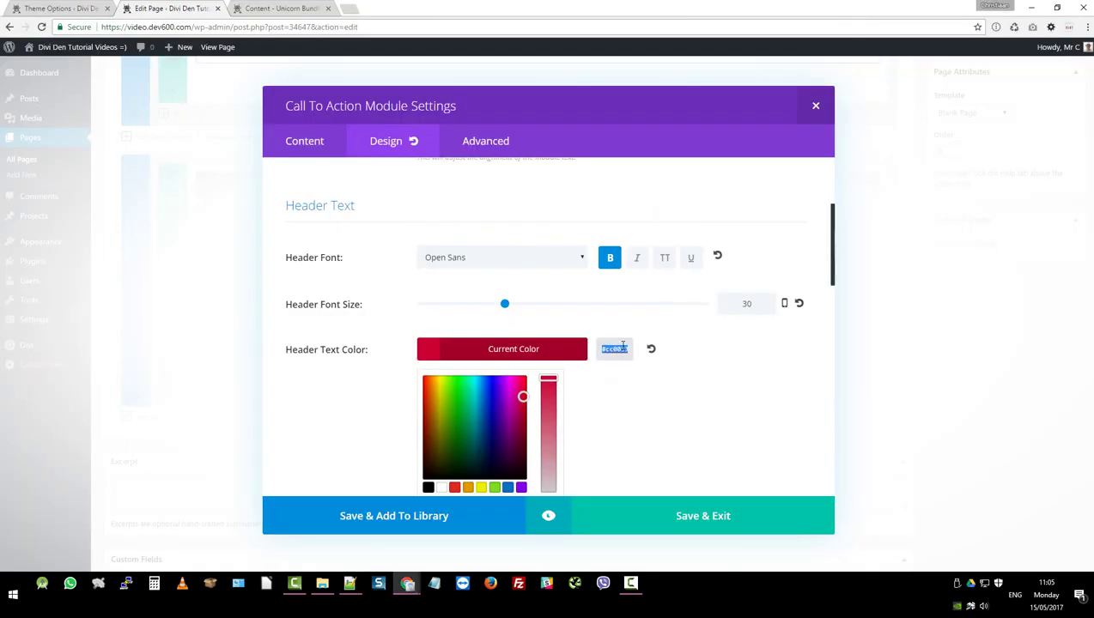
left_click(663, 414)
- Review the Welcome module's Advanced settings
scroll(619, 382, "down", 6)
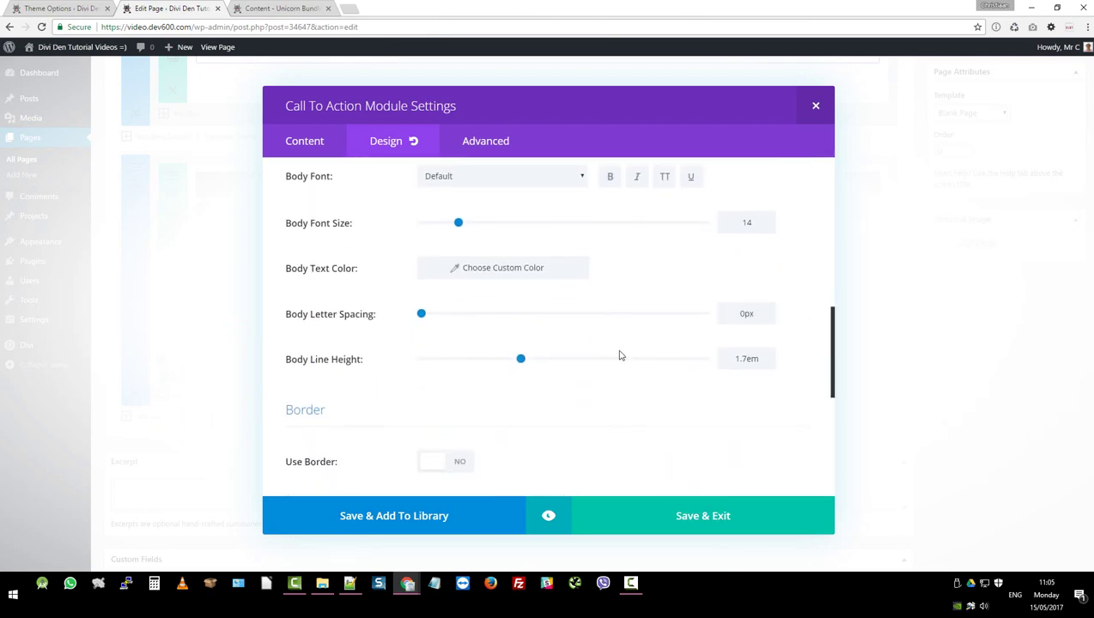
scroll(615, 347, "down", 2)
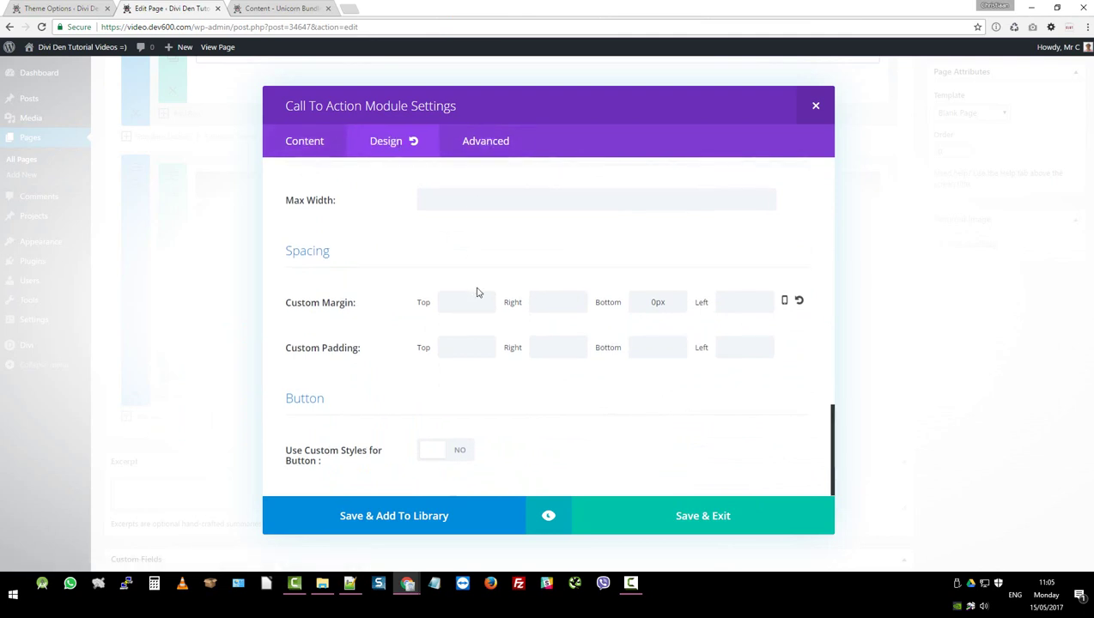
left_click(498, 142)
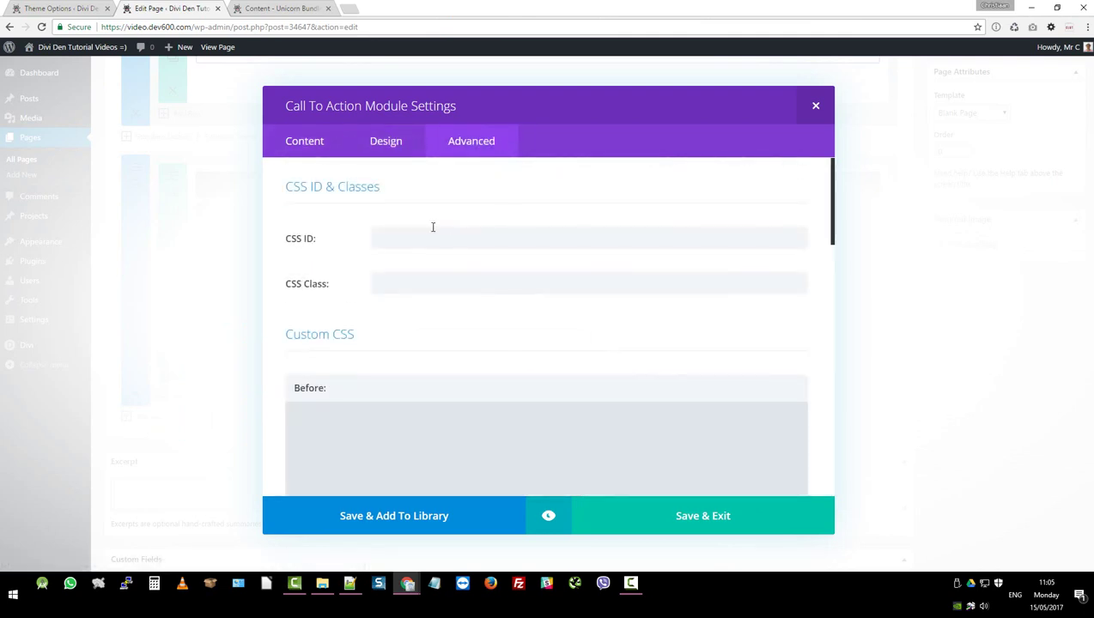
scroll(379, 237, "down", 4)
scroll(376, 237, "down", 6)
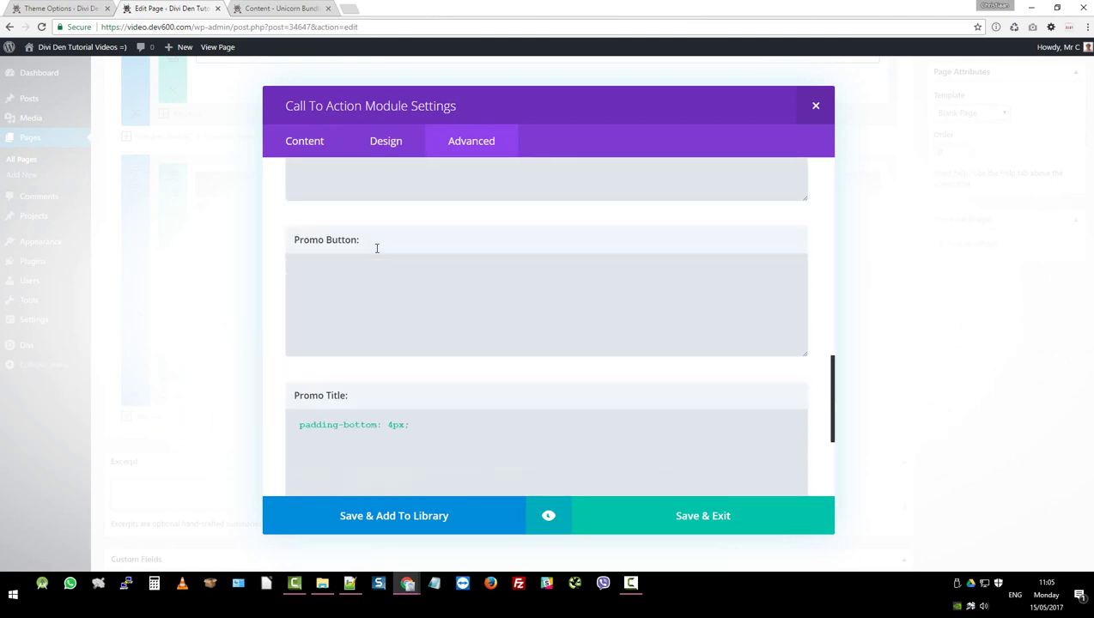
scroll(402, 245, "down", 1)
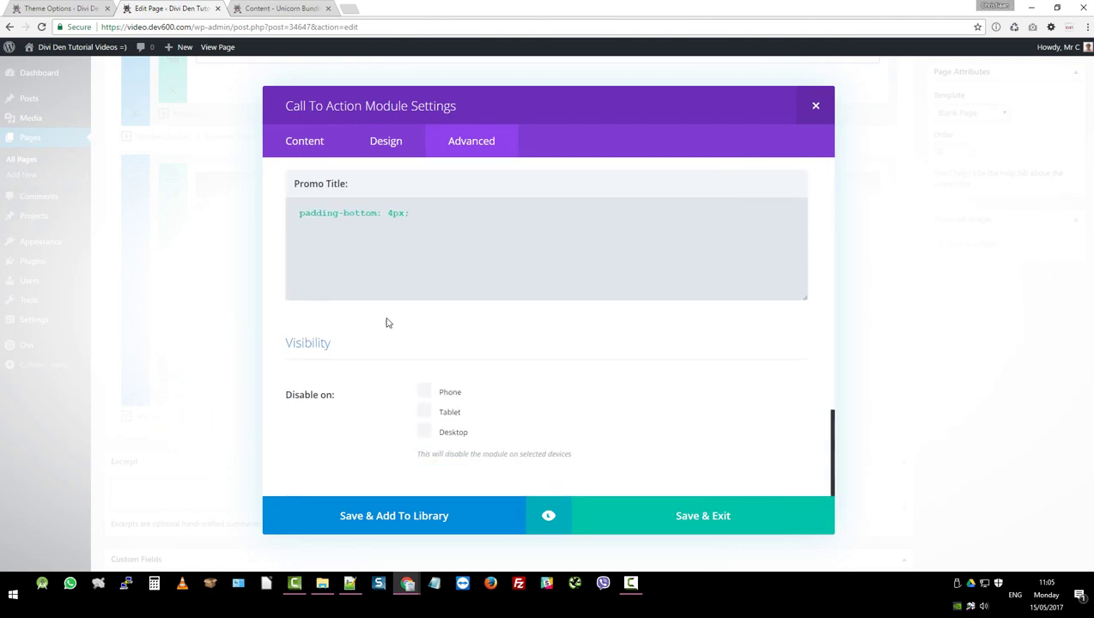
- Save the Welcome module, then review and close the big businesses heading module's Design and Advanced settings
left_click(691, 518)
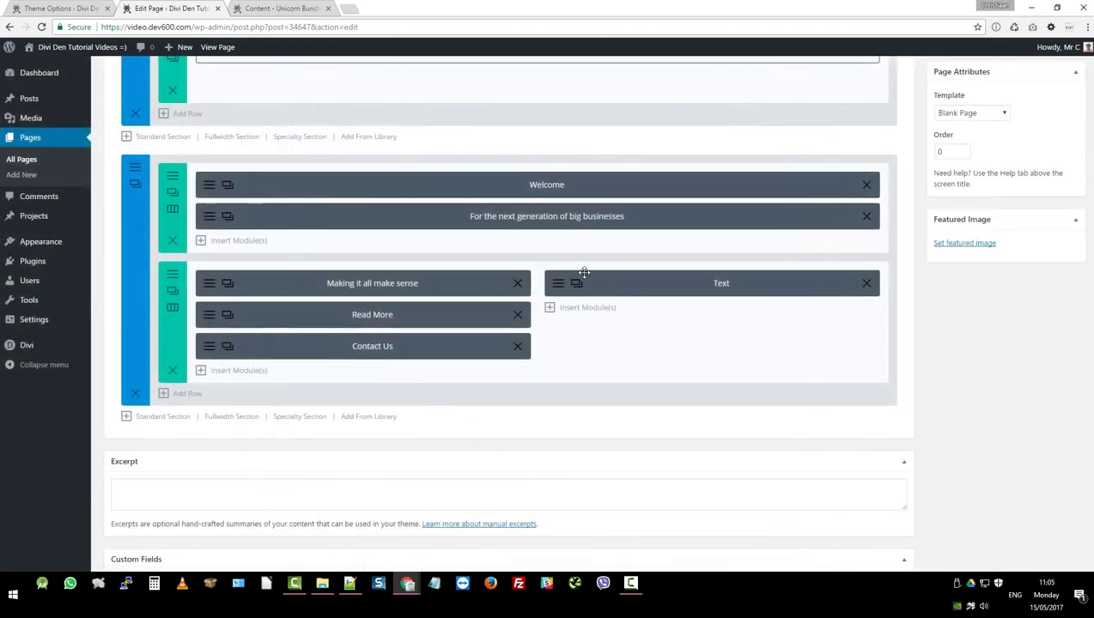
left_click(225, 216)
scroll(515, 274, "down", 10)
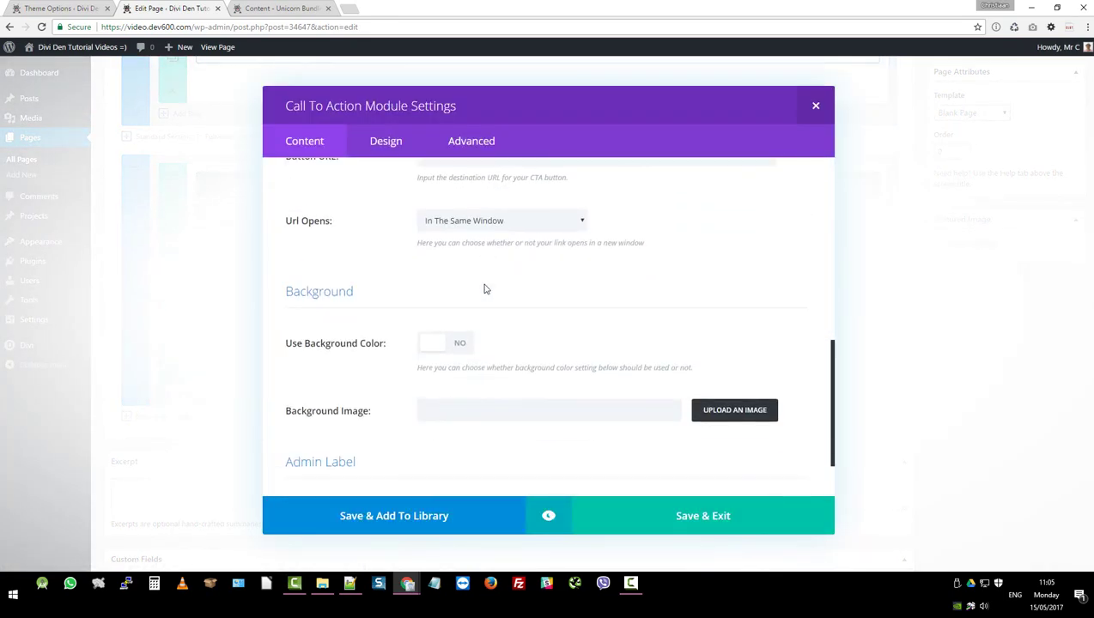
left_click(403, 148)
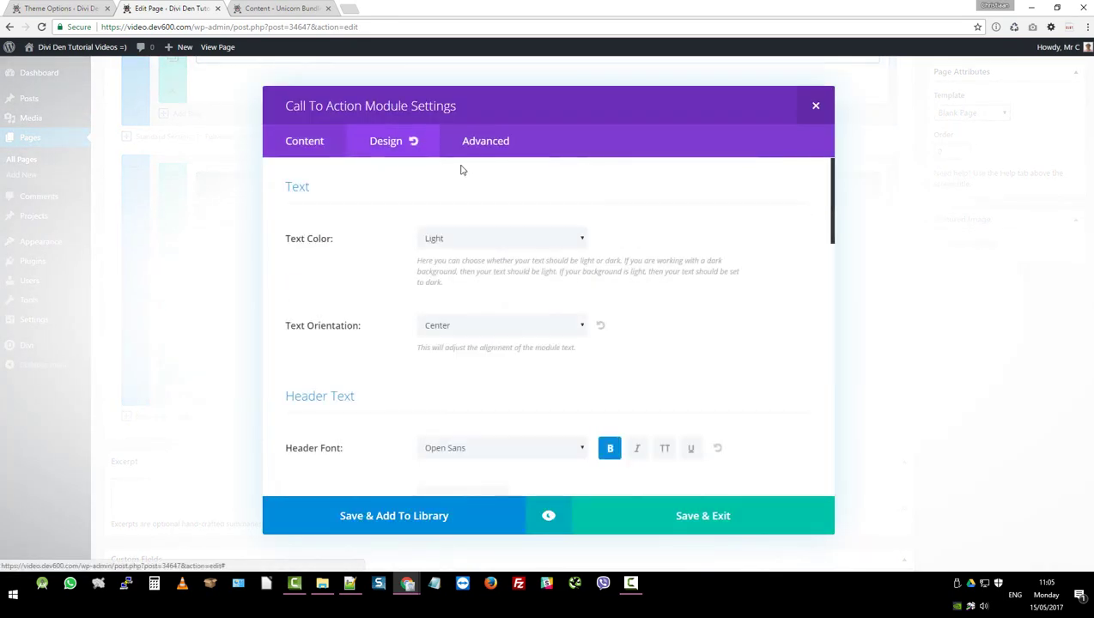
scroll(369, 247, "down", 2)
scroll(368, 250, "down", 9)
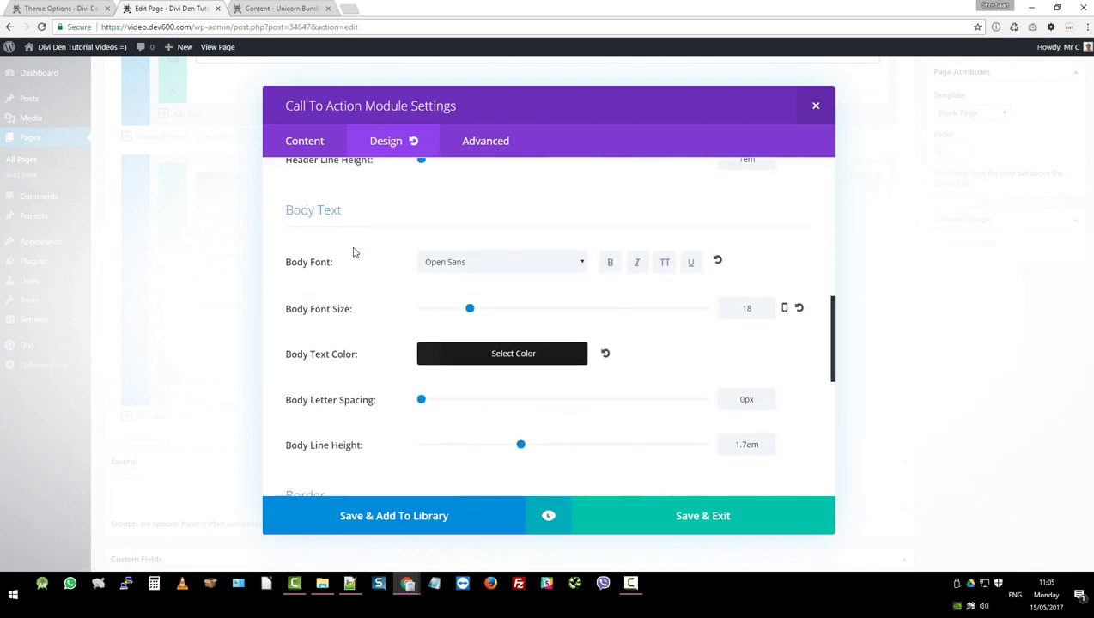
scroll(373, 246, "down", 1)
left_click(472, 142)
scroll(361, 271, "down", 8)
scroll(326, 272, "down", 3)
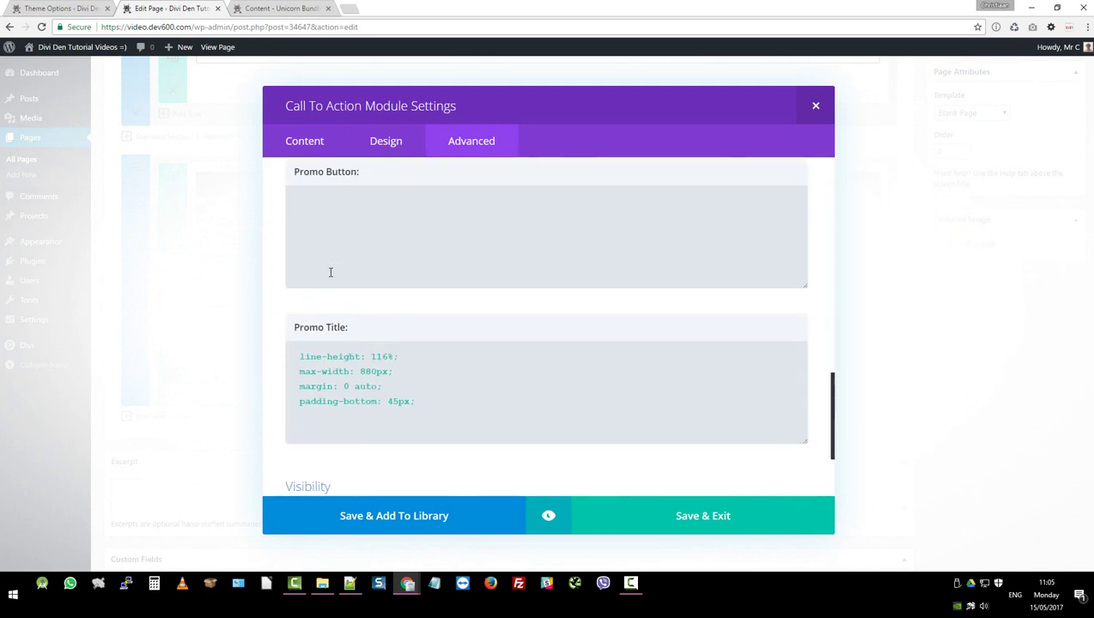
scroll(400, 328, "down", 3)
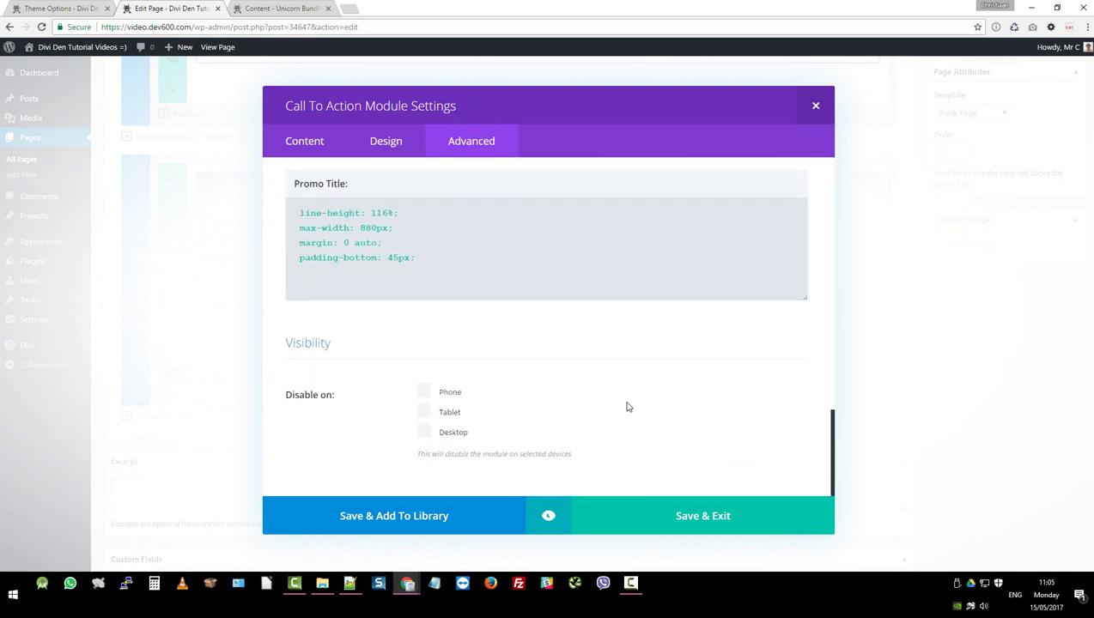
left_click(618, 515)
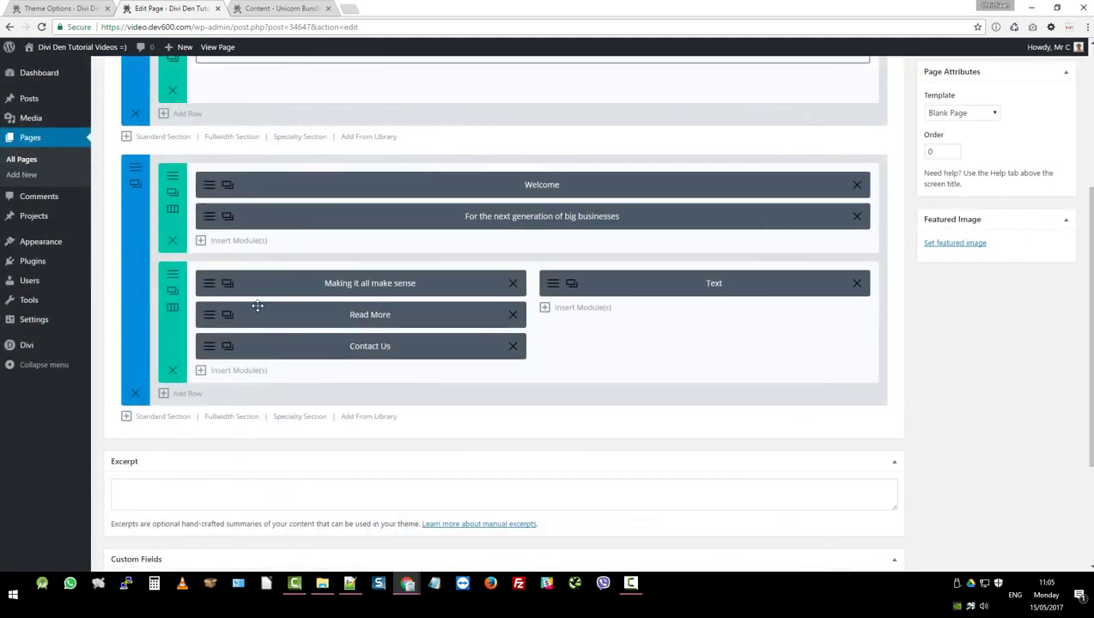
- Check the 'Making it all make sense' Call To Action module's Design and Advanced settings and save it
left_click(347, 280)
scroll(500, 278, "down", 2)
scroll(441, 306, "down", 5)
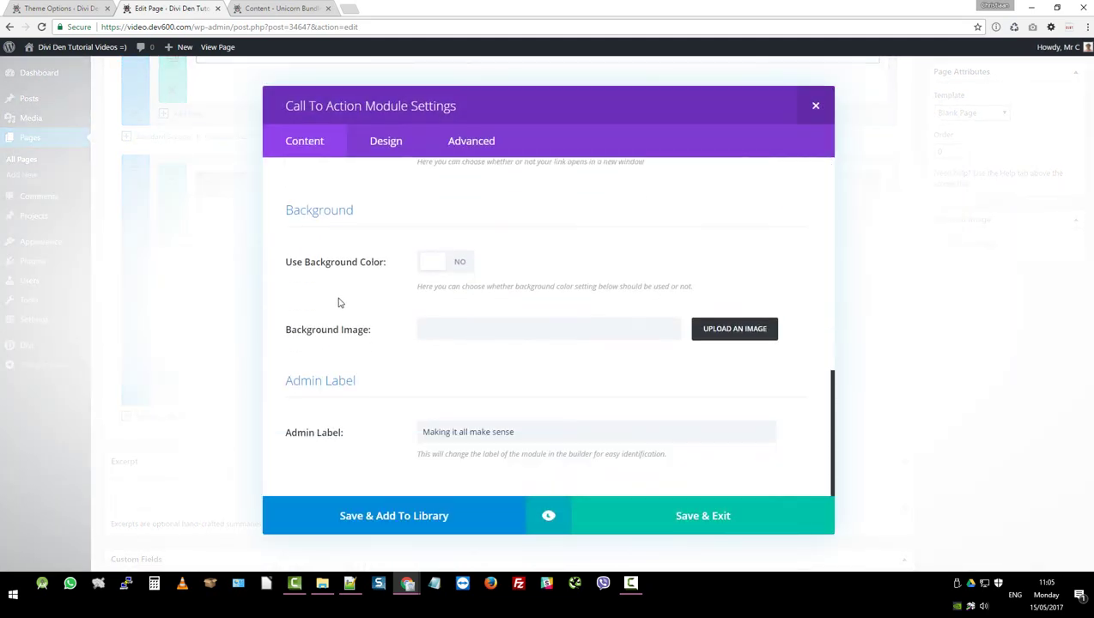
left_click(388, 143)
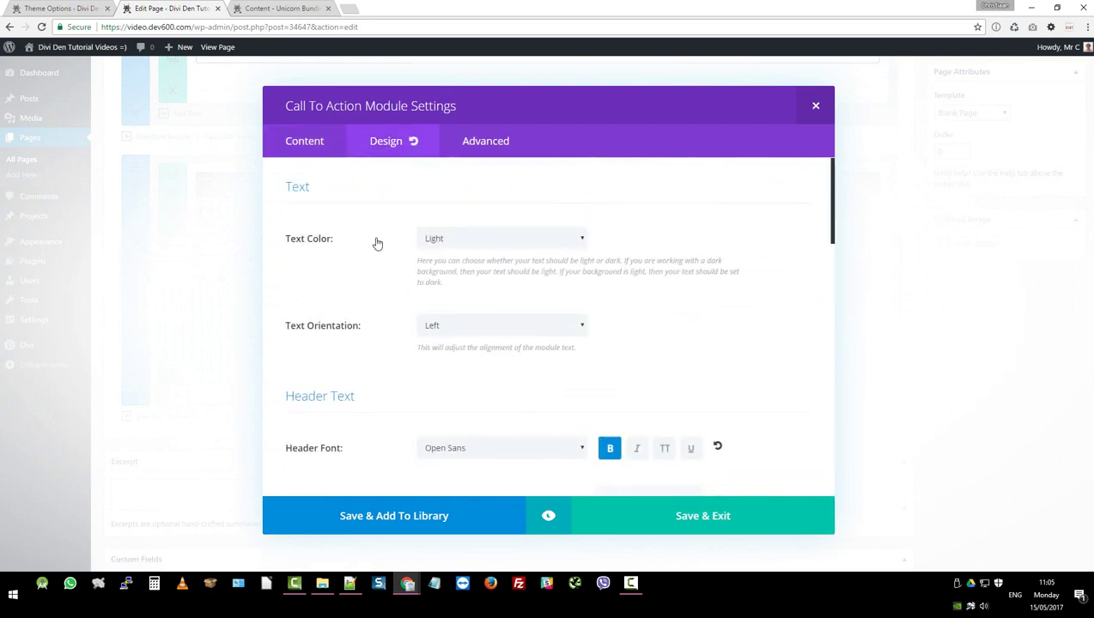
scroll(373, 245, "down", 3)
scroll(373, 245, "down", 10)
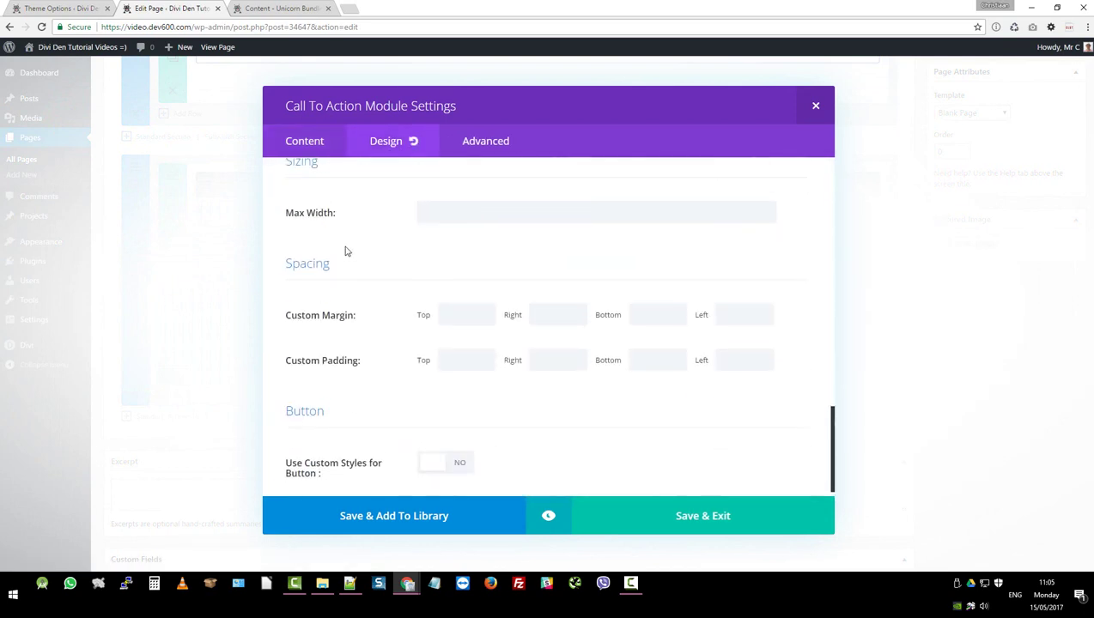
left_click(483, 143)
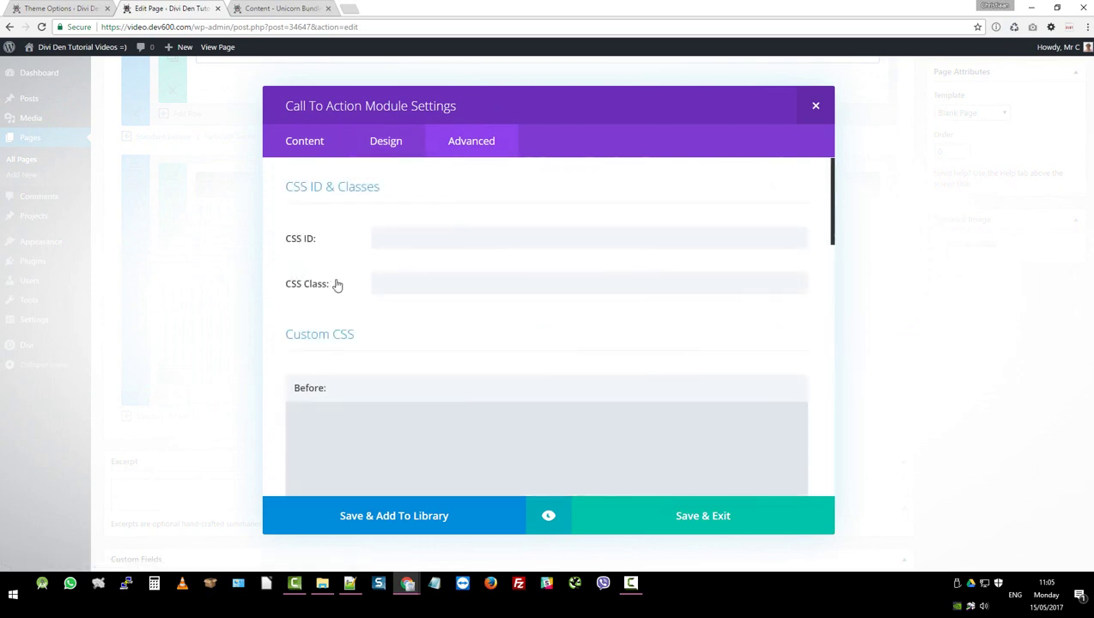
scroll(293, 301, "down", 8)
scroll(293, 306, "down", 5)
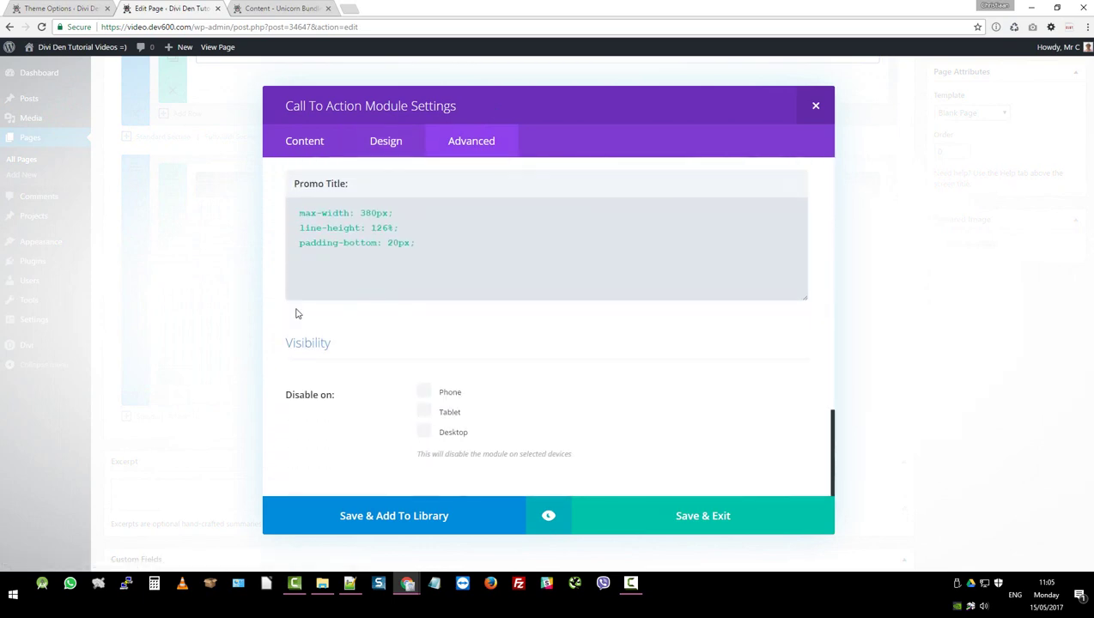
left_click(649, 517)
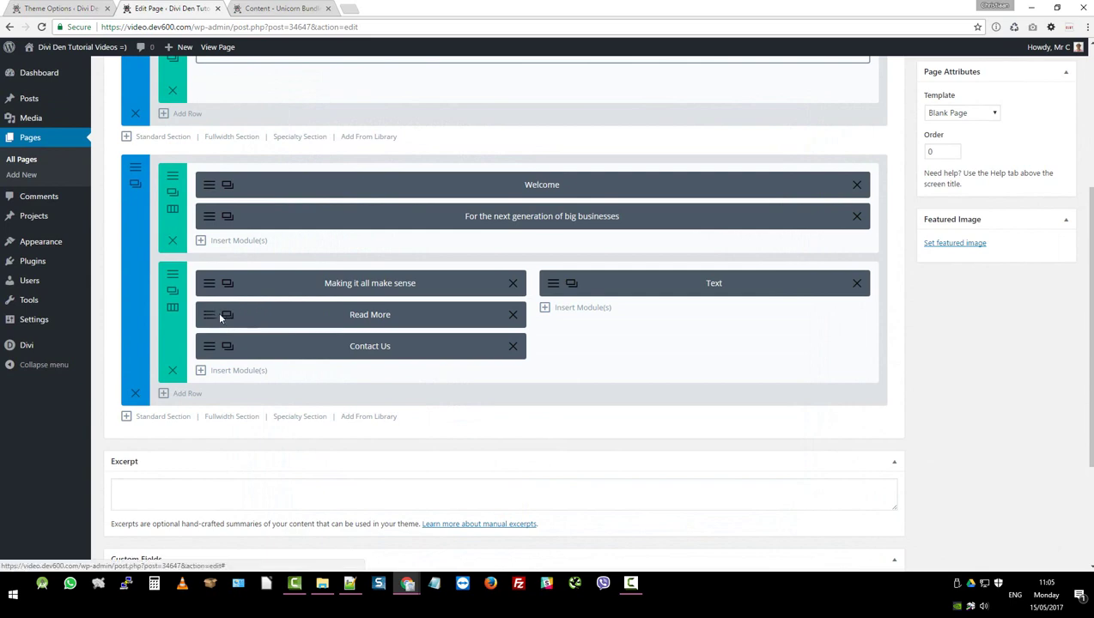
- Change the Read More button background colour from #cc0033 to #974df3
left_click(222, 318)
scroll(518, 254, "down", 3)
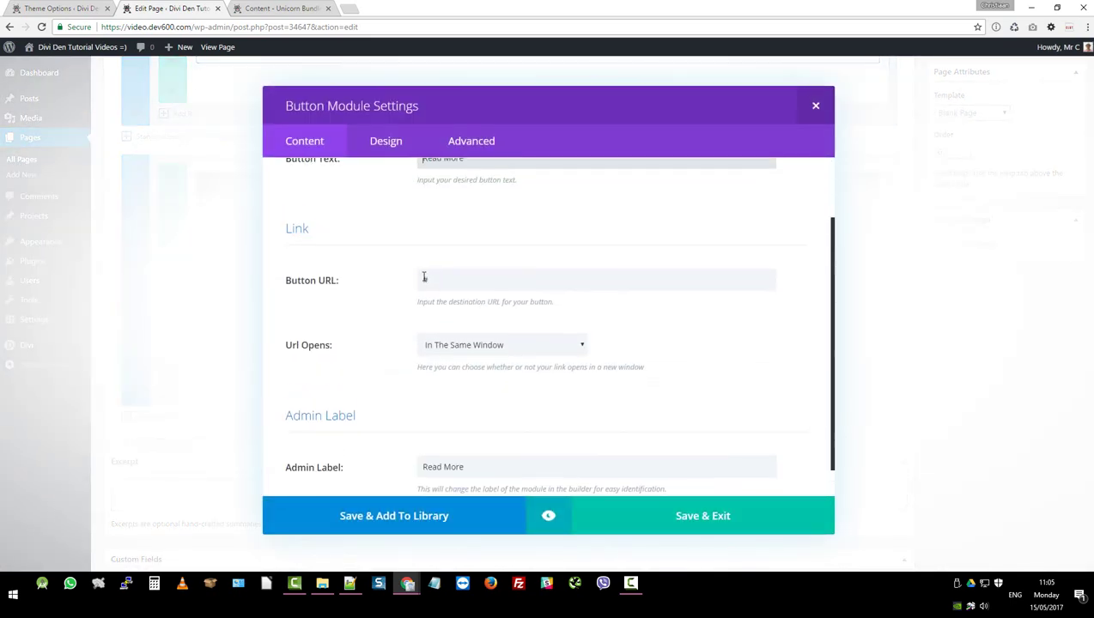
scroll(386, 283, "down", 1)
left_click(388, 144)
scroll(369, 270, "down", 4)
scroll(347, 290, "down", 2)
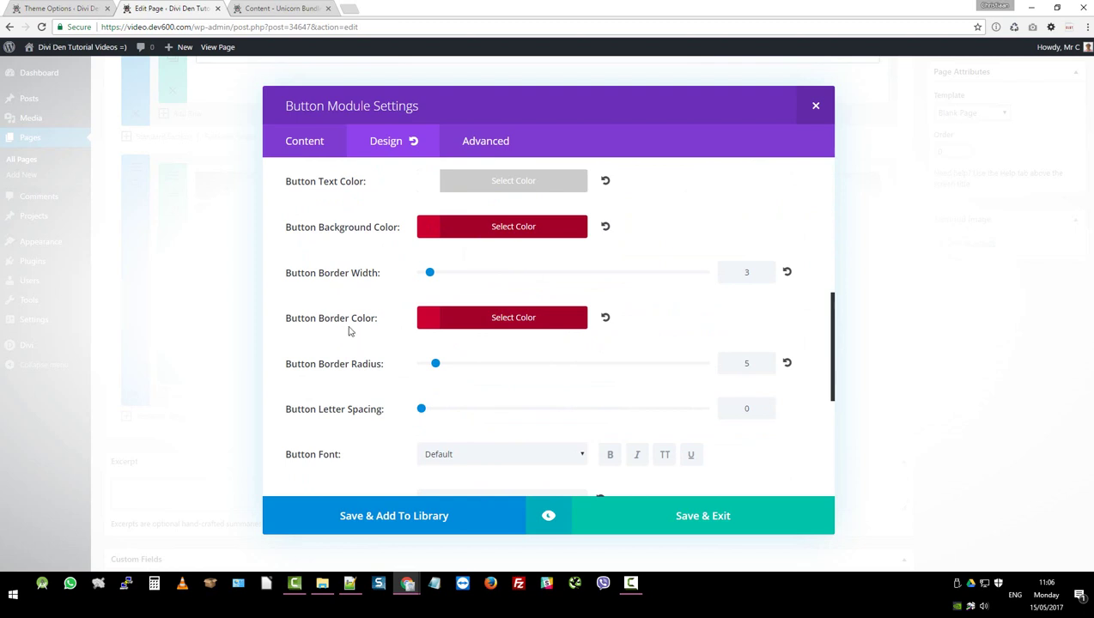
left_click(516, 235)
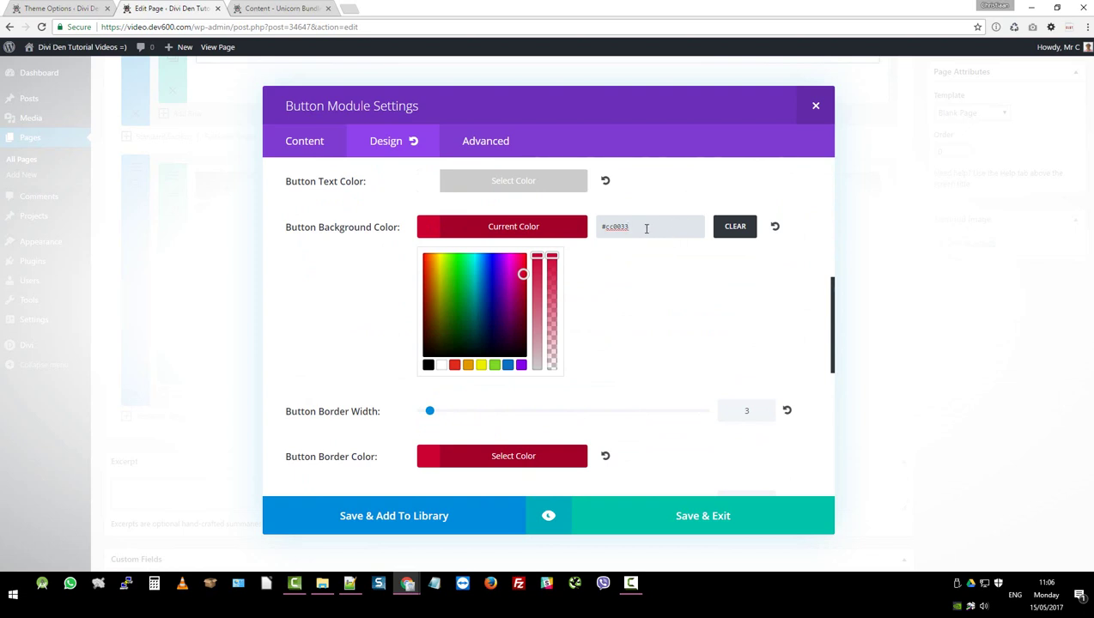
left_click_drag(642, 227, 548, 237)
key("ctrl+v")
- Set the Read More button border colour to #974df3 and save the button settings
left_click(554, 460)
left_click(645, 325)
left_click_drag(639, 320, 583, 324)
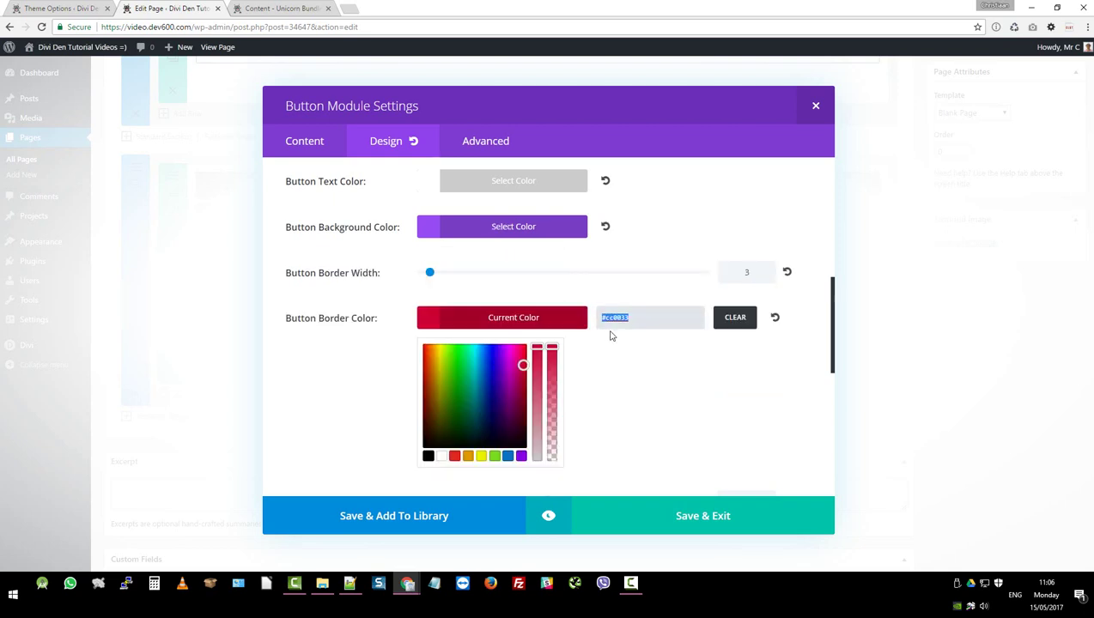
type("#974df3")
scroll(408, 385, "down", 5)
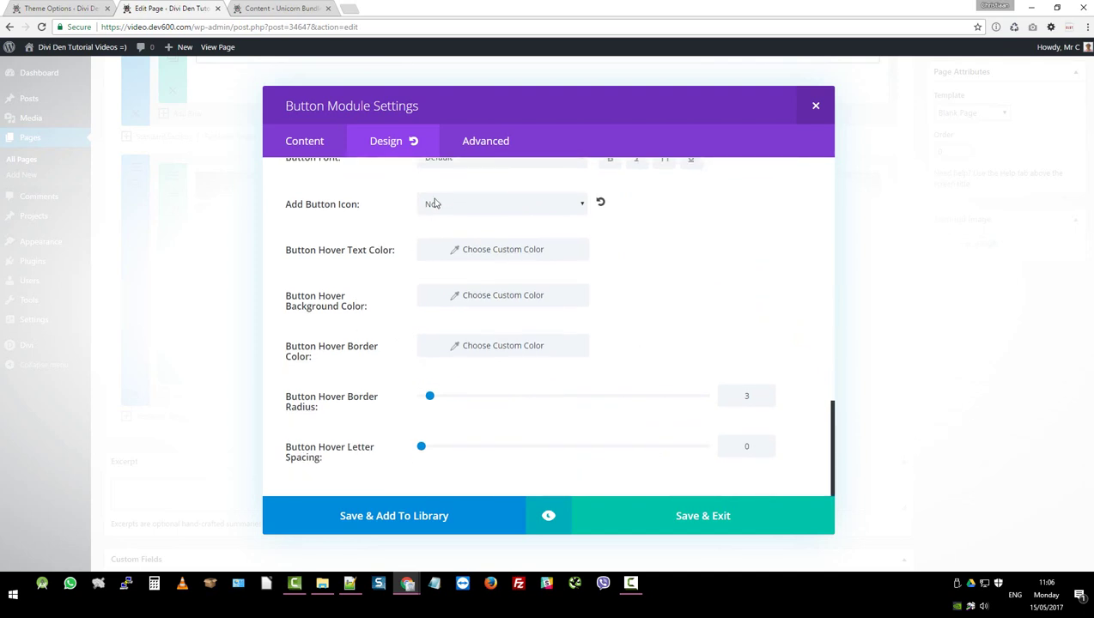
left_click(507, 145)
scroll(344, 326, "down", 5)
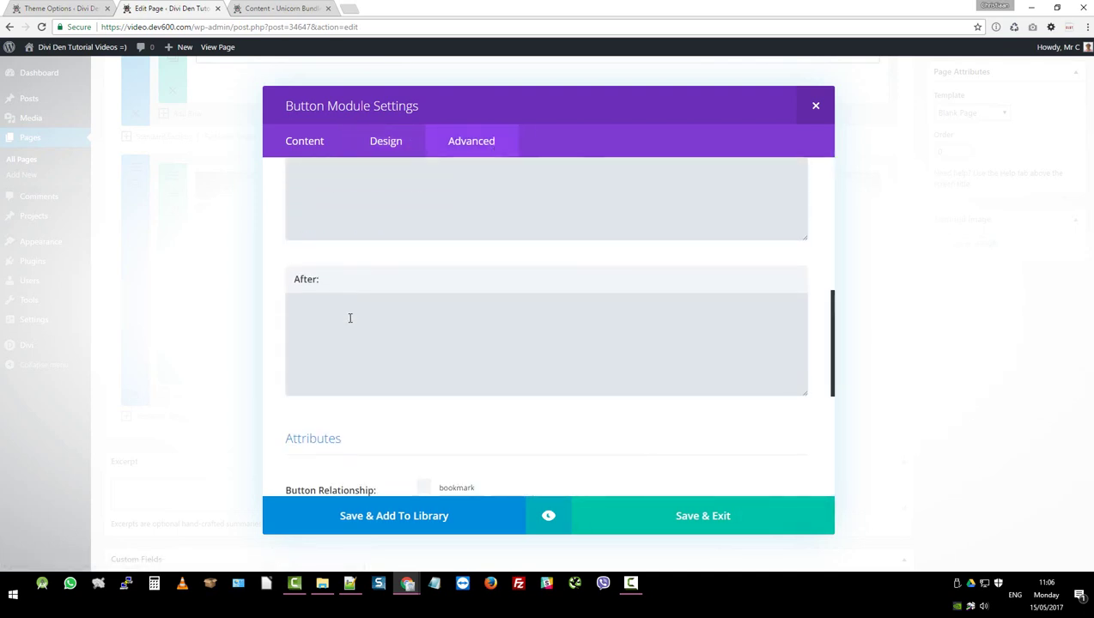
scroll(354, 318, "up", 3)
scroll(354, 317, "down", 2)
scroll(354, 320, "down", 6)
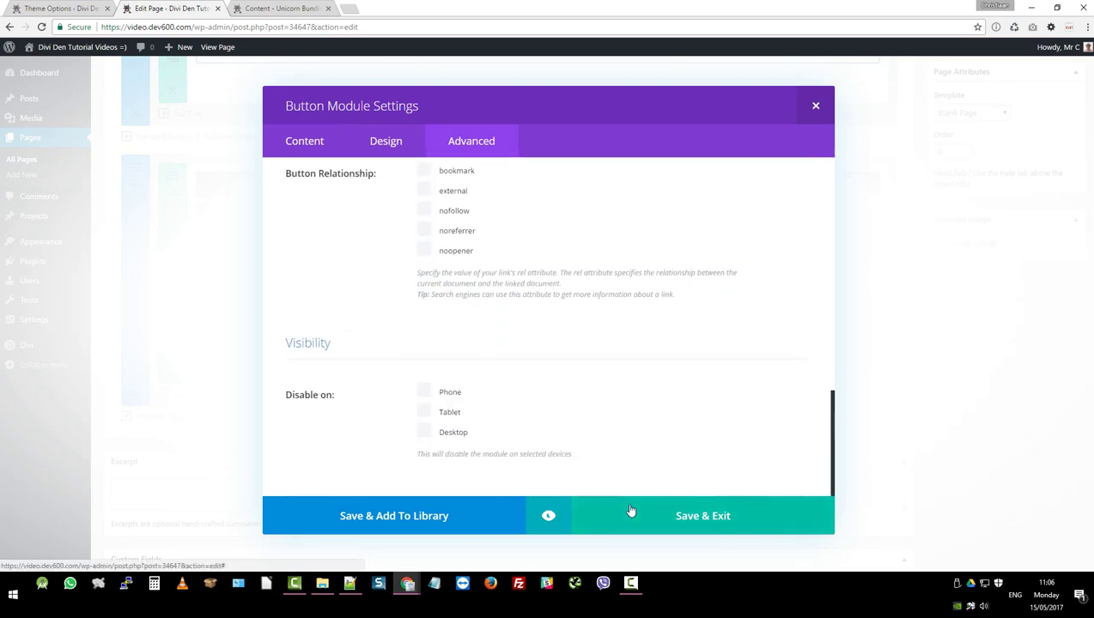
left_click(627, 508)
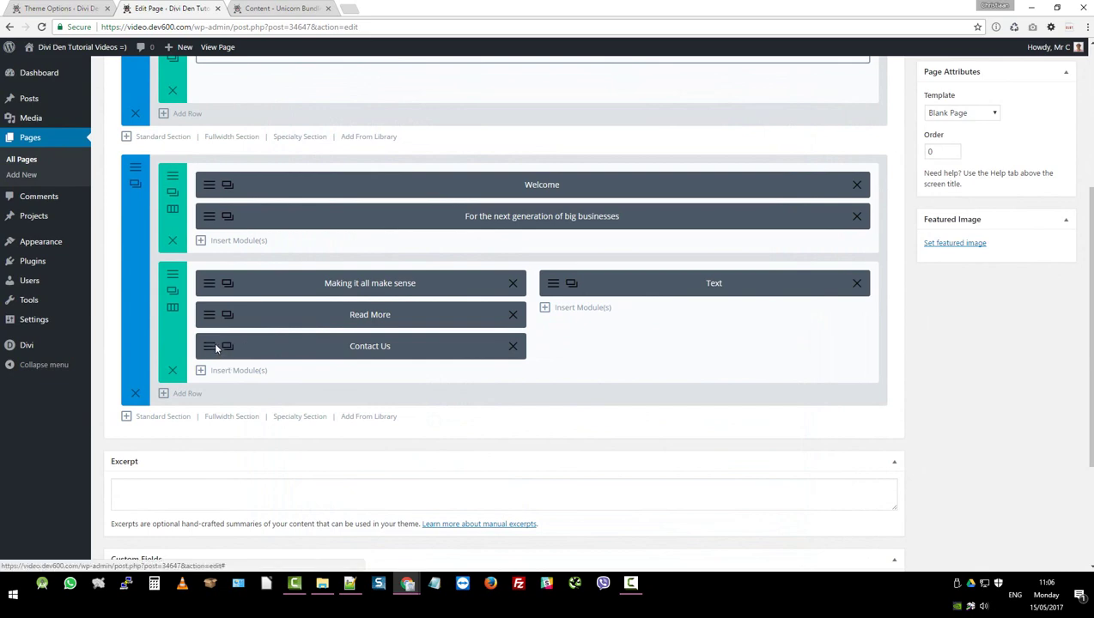
left_click(227, 347)
scroll(368, 263, "down", 3)
left_click(385, 141)
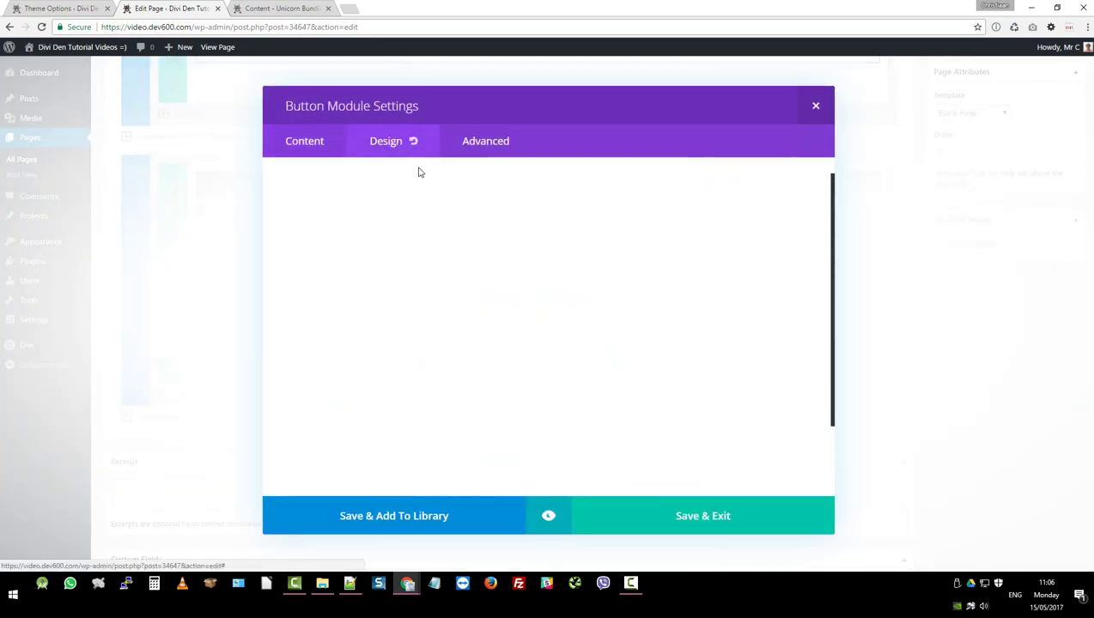
scroll(338, 277, "down", 5)
scroll(337, 277, "down", 3)
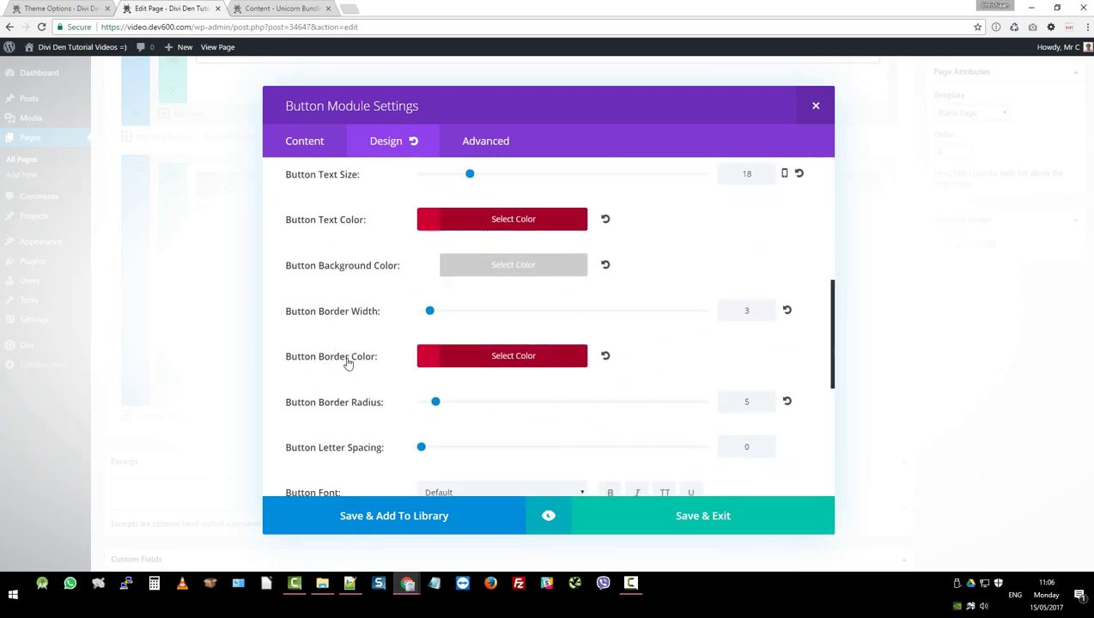
left_click(512, 220)
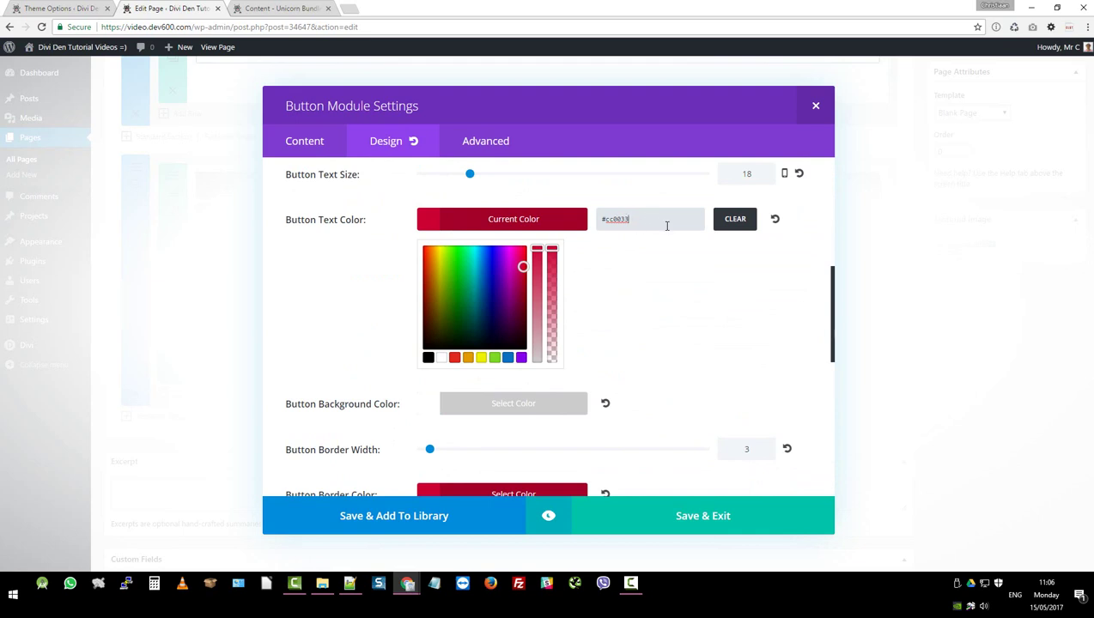
left_click_drag(653, 221, 573, 223)
left_click(645, 220)
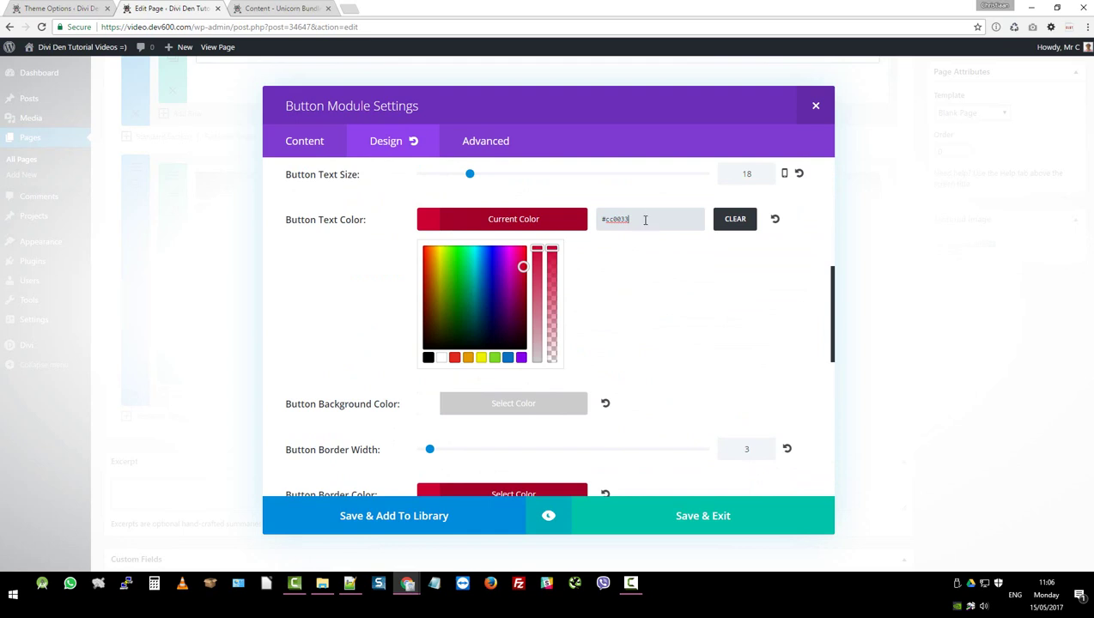
left_click(650, 266)
scroll(660, 299, "down", 2)
scroll(576, 281, "up", 4)
scroll(635, 300, "down", 3)
scroll(629, 337, "down", 5)
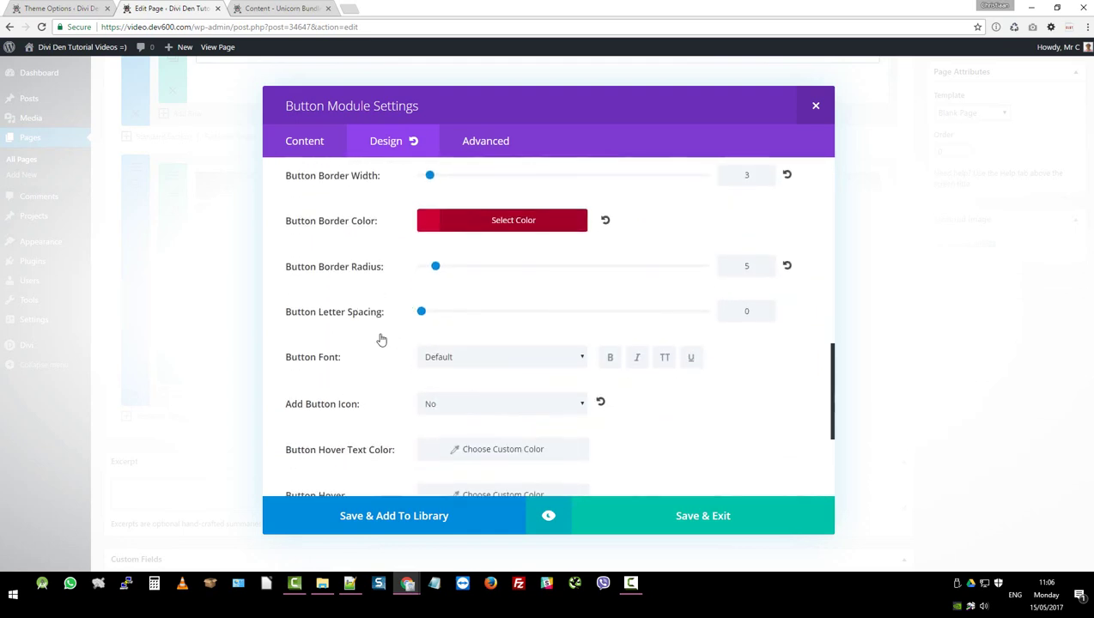
left_click(487, 140)
scroll(317, 271, "down", 4)
scroll(317, 271, "down", 3)
scroll(317, 273, "up", 1)
scroll(320, 273, "down", 4)
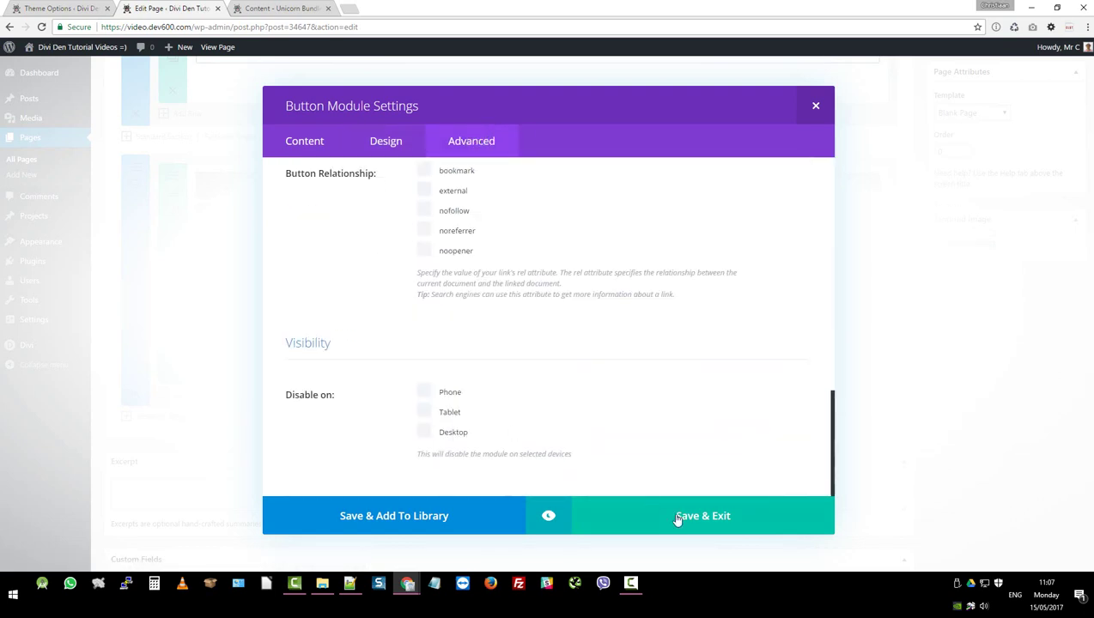
left_click(678, 518)
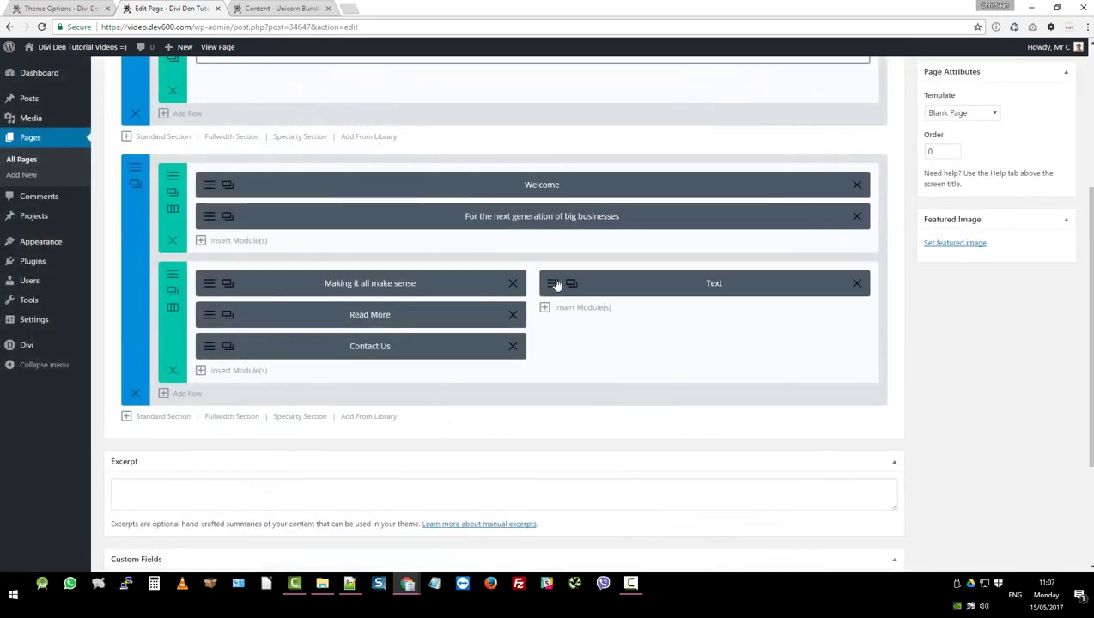
- Review the Text module's Design and Advanced settings and close it with Save & Exit
left_click(558, 284)
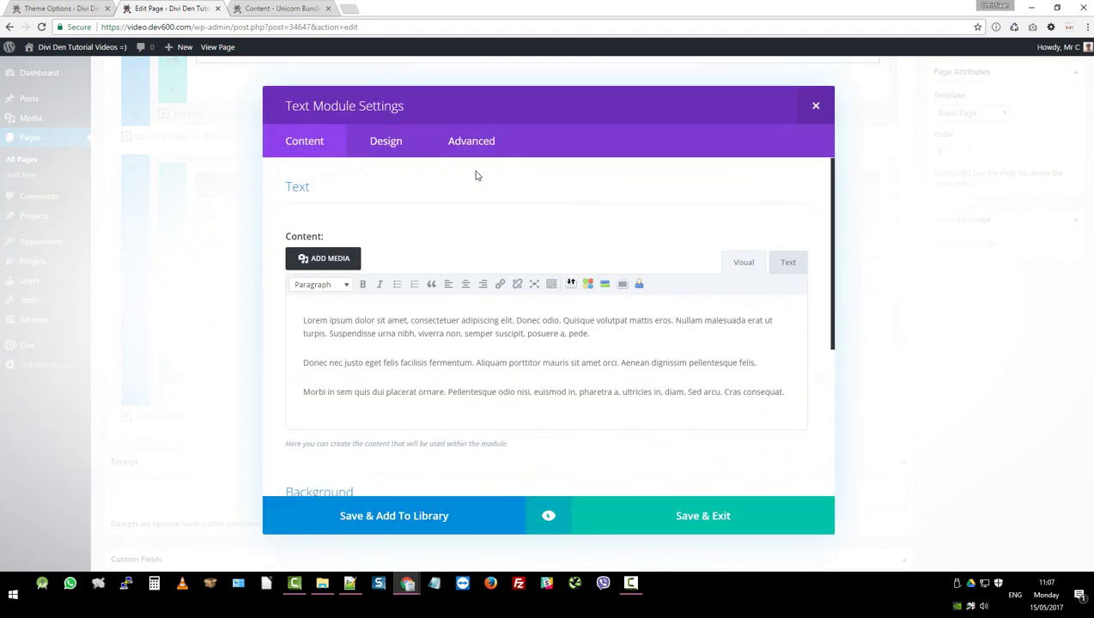
scroll(489, 218, "down", 3)
scroll(483, 215, "up", 1)
left_click(398, 150)
left_click(492, 150)
scroll(599, 339, "down", 5)
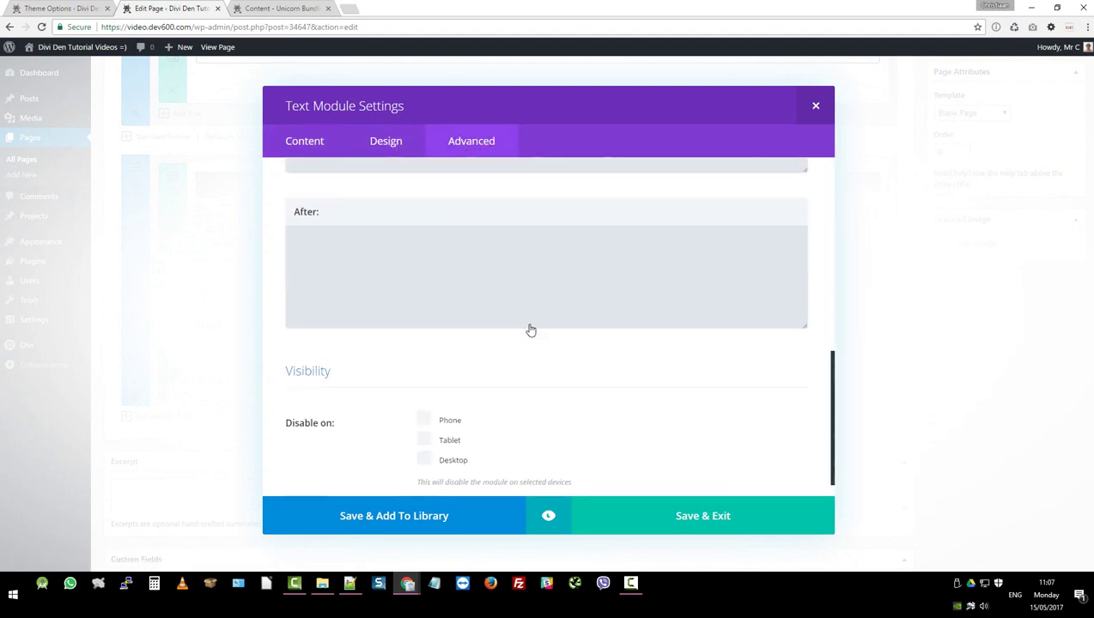
left_click(680, 518)
- Update the page and view the live Test 7-14 page in a new tab
scroll(1027, 478, "up", 3)
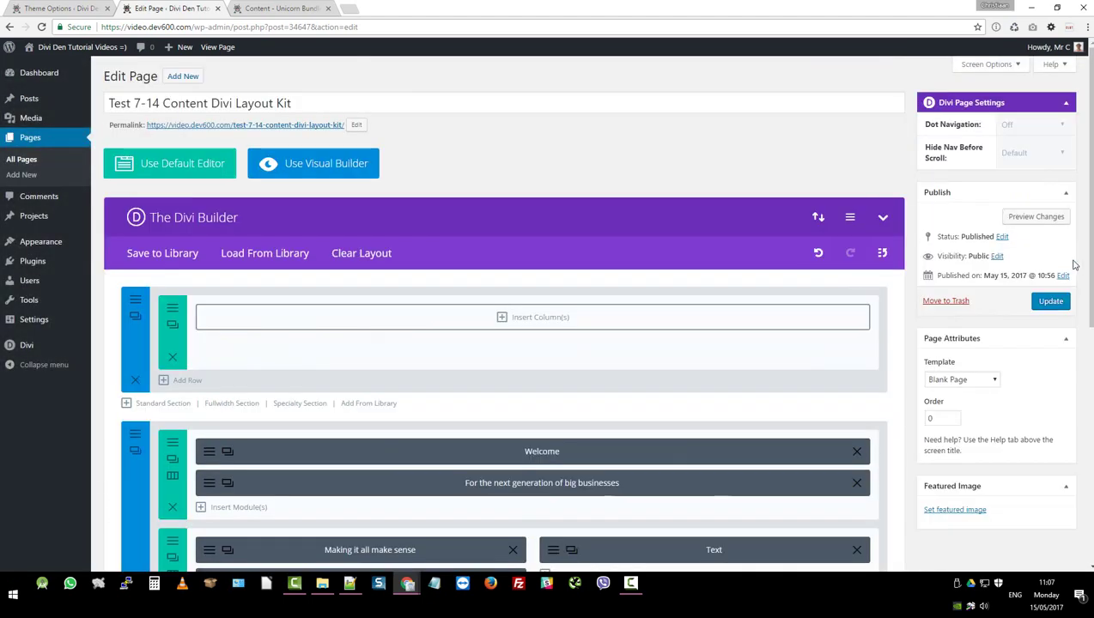
left_click(1050, 303)
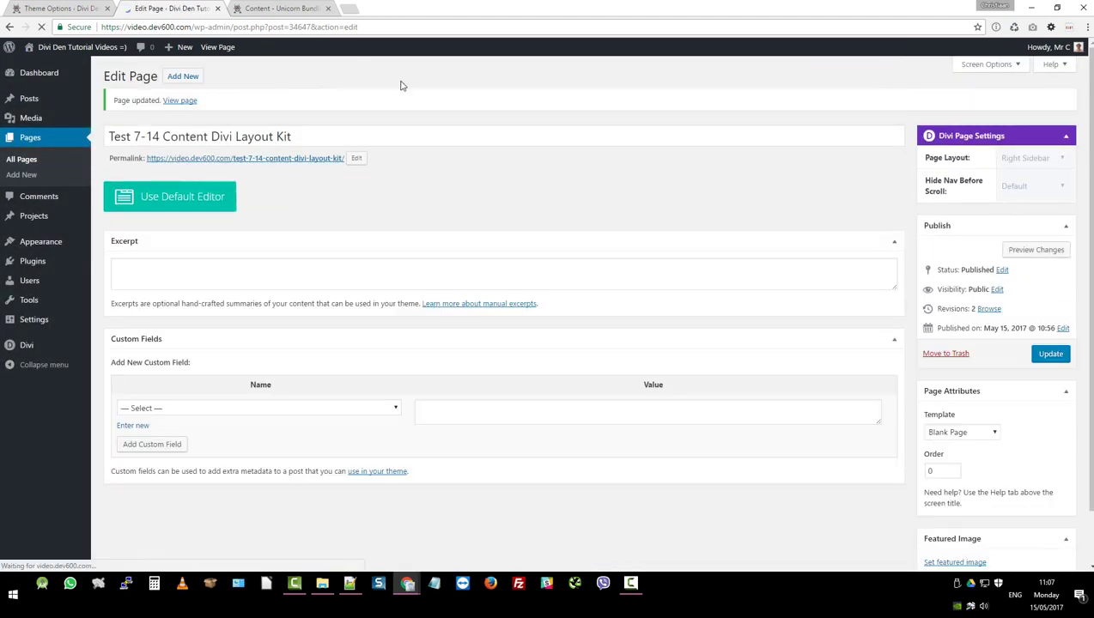
right_click(245, 159)
left_click(283, 164)
left_click(291, 8)
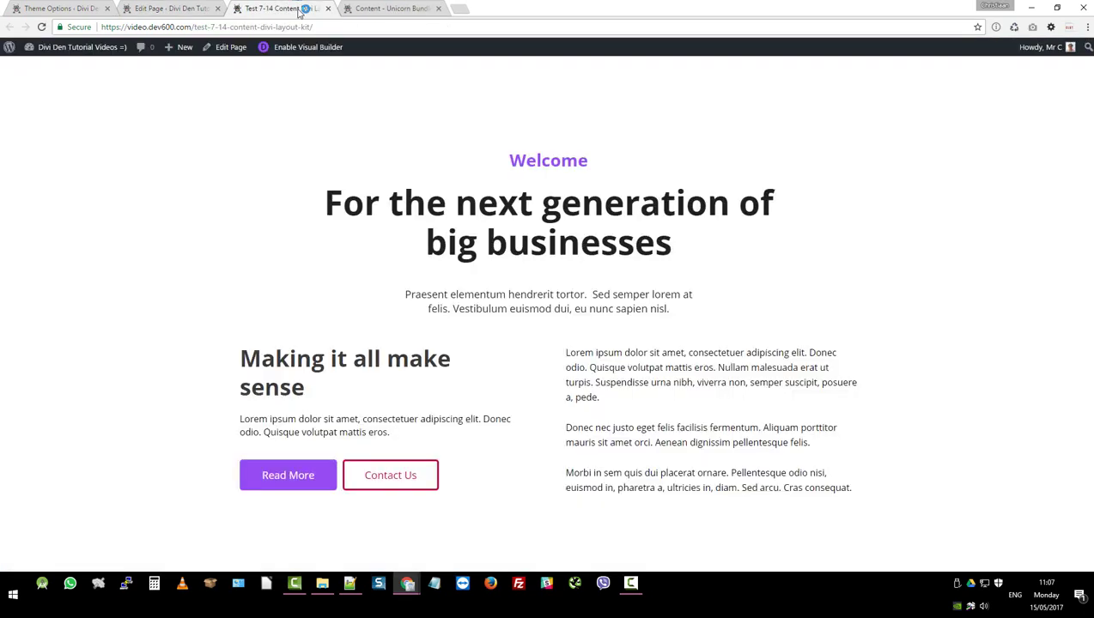
left_click(1014, 28)
left_click(1057, 8)
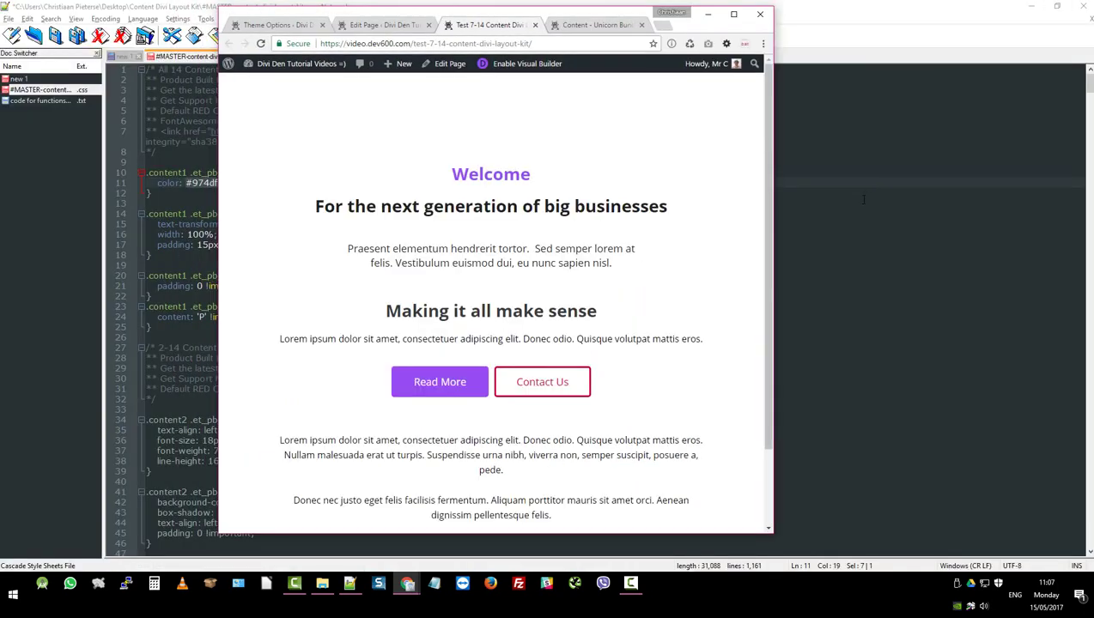
left_click(1033, 8)
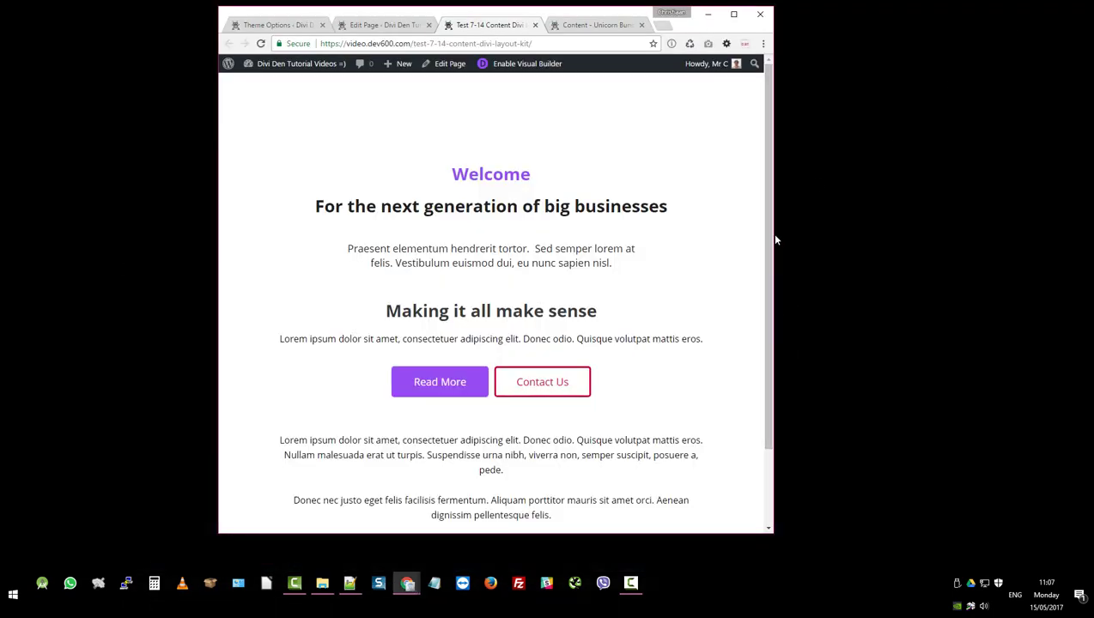
left_click_drag(773, 240, 704, 240)
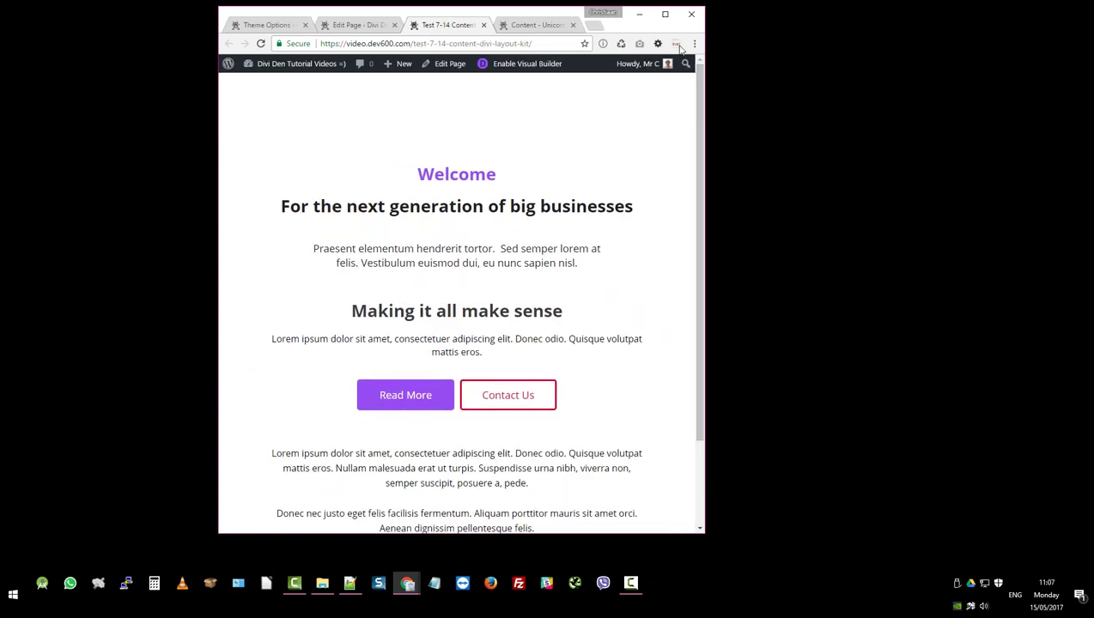
left_click(664, 14)
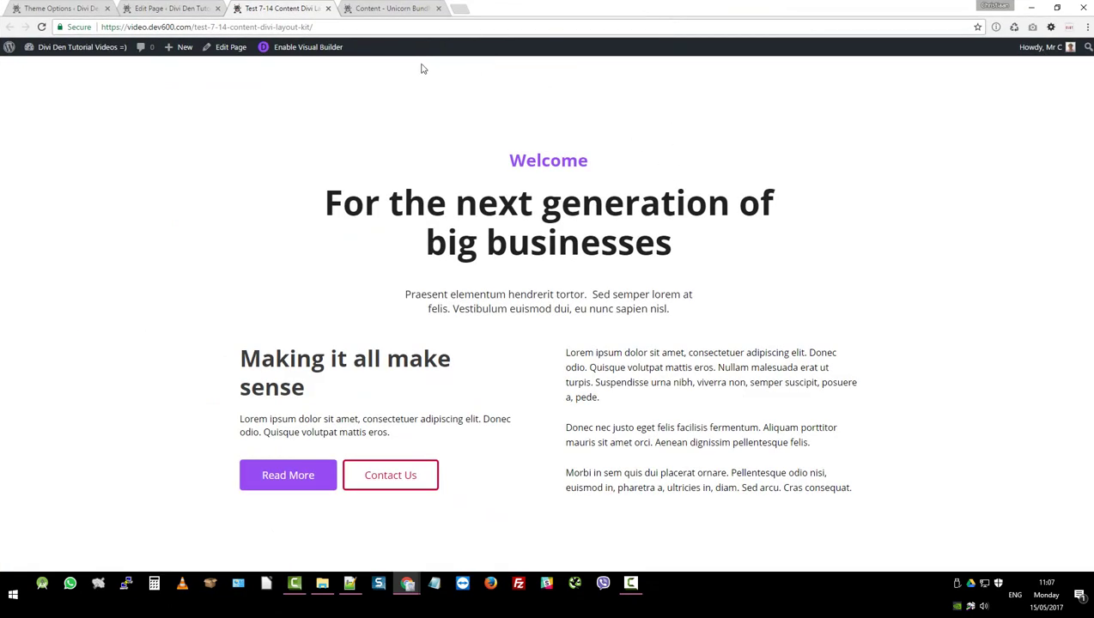